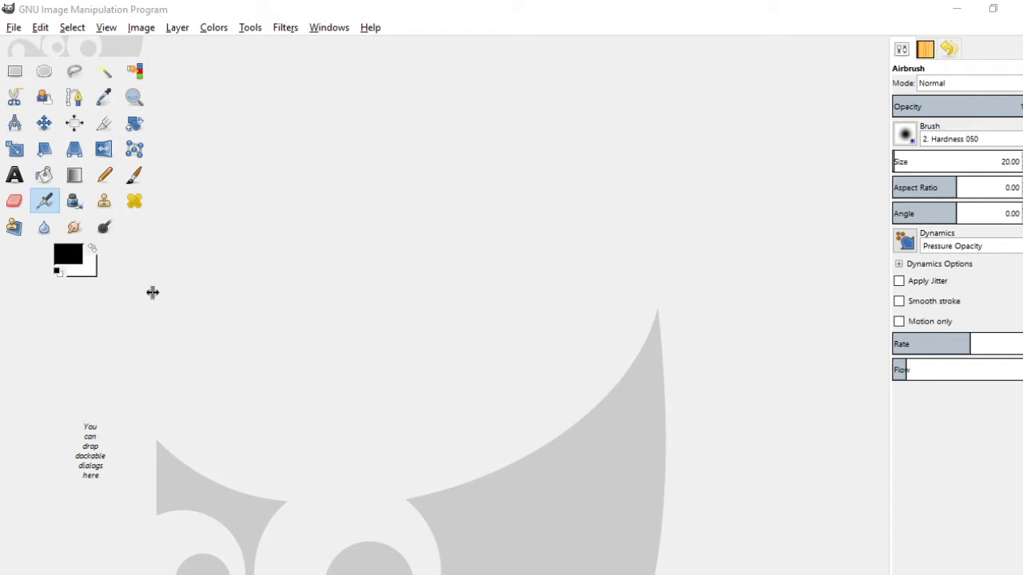
Create a new blank image 640 pixels wide and 400 pixels high
click(13, 28)
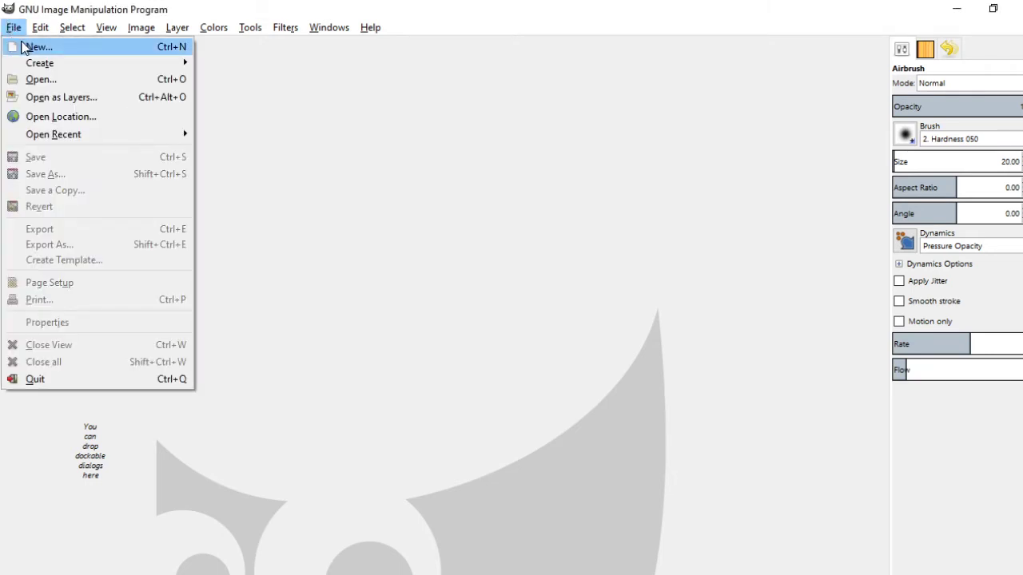
click(34, 46)
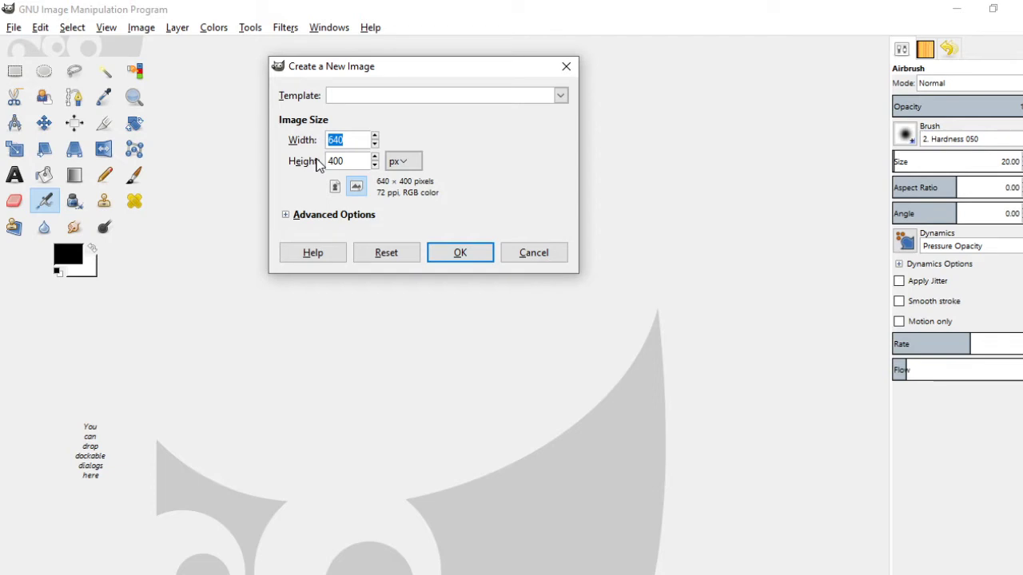
click(484, 252)
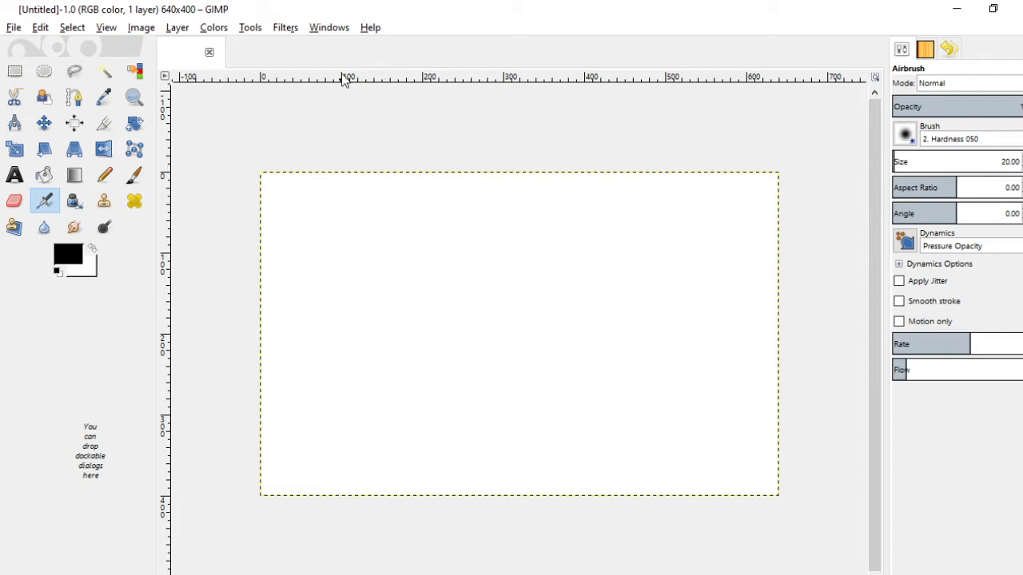
Turn off Single-Window Mode, shift the detached image window slightly, and turn Single-Window Mode back on
click(330, 30)
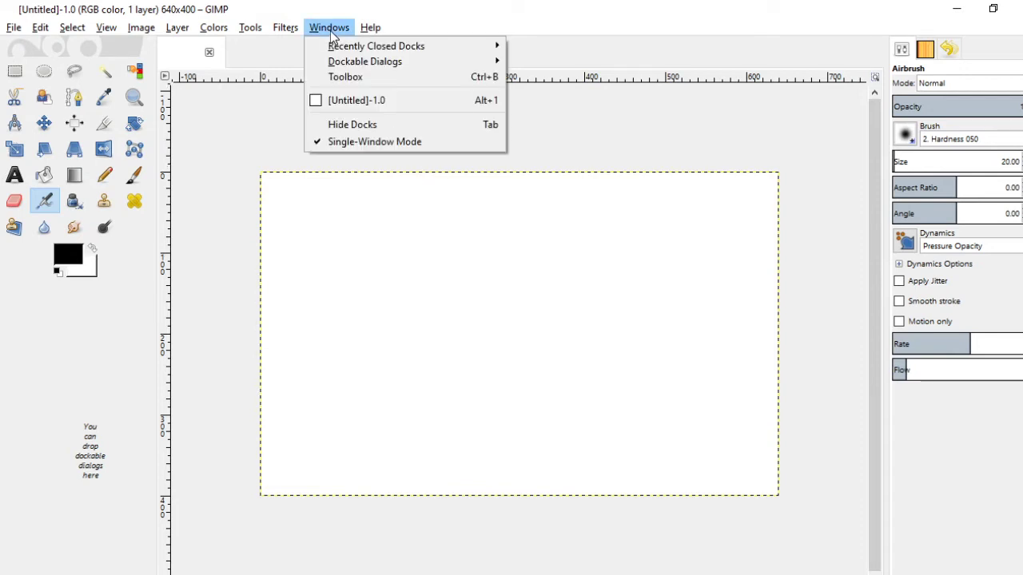
click(357, 141)
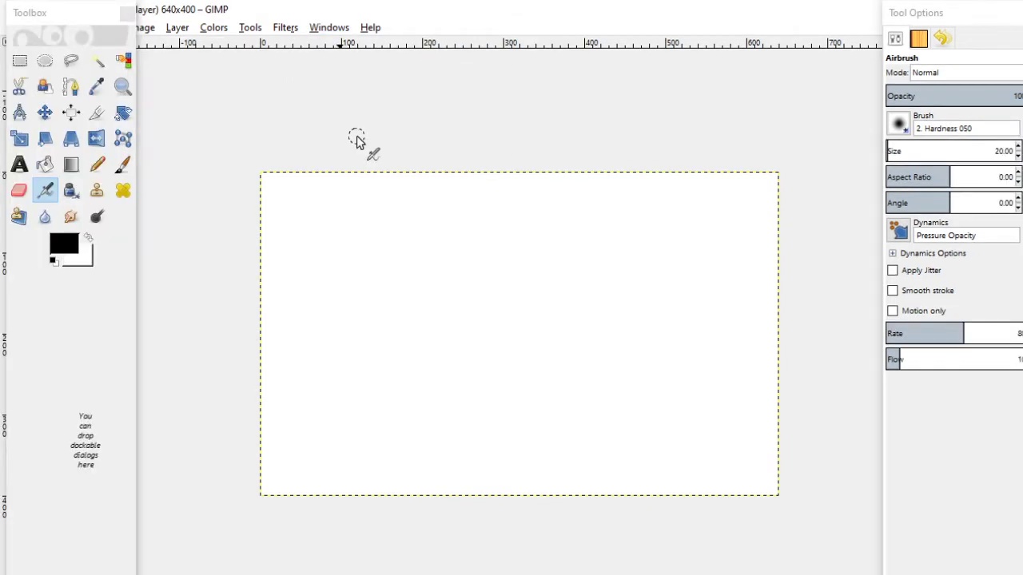
drag(482, 7, 507, 21)
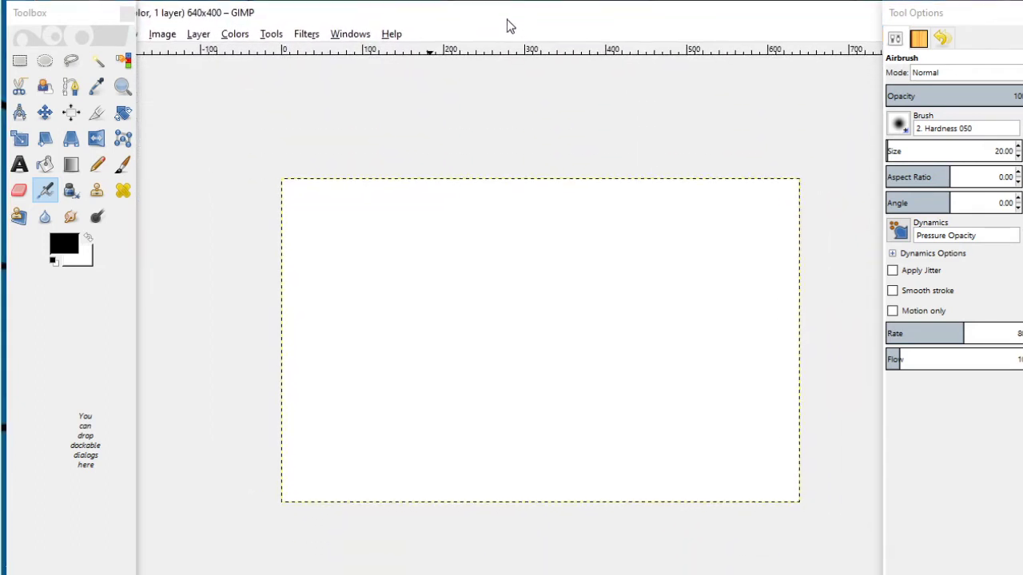
click(358, 35)
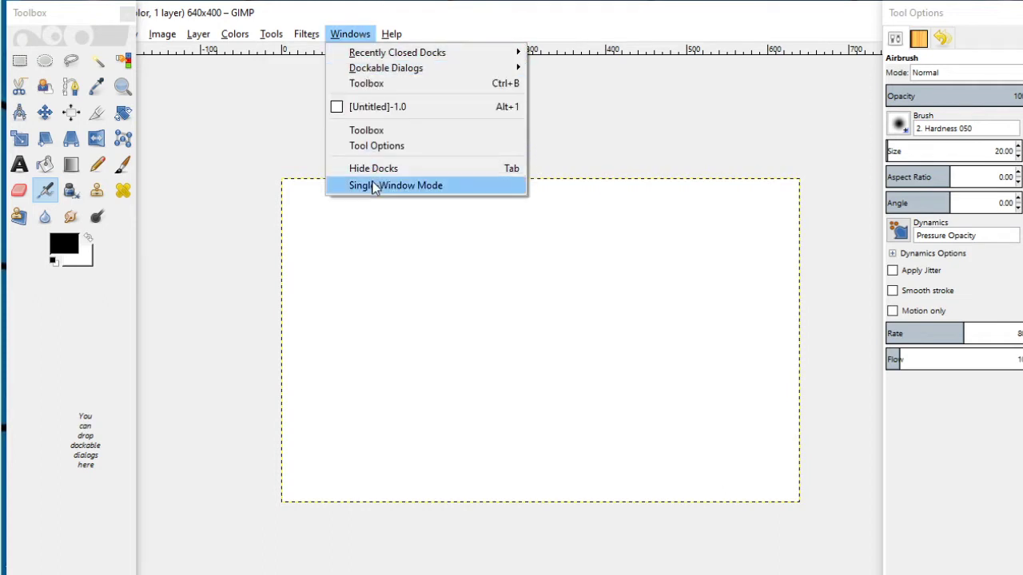
click(376, 187)
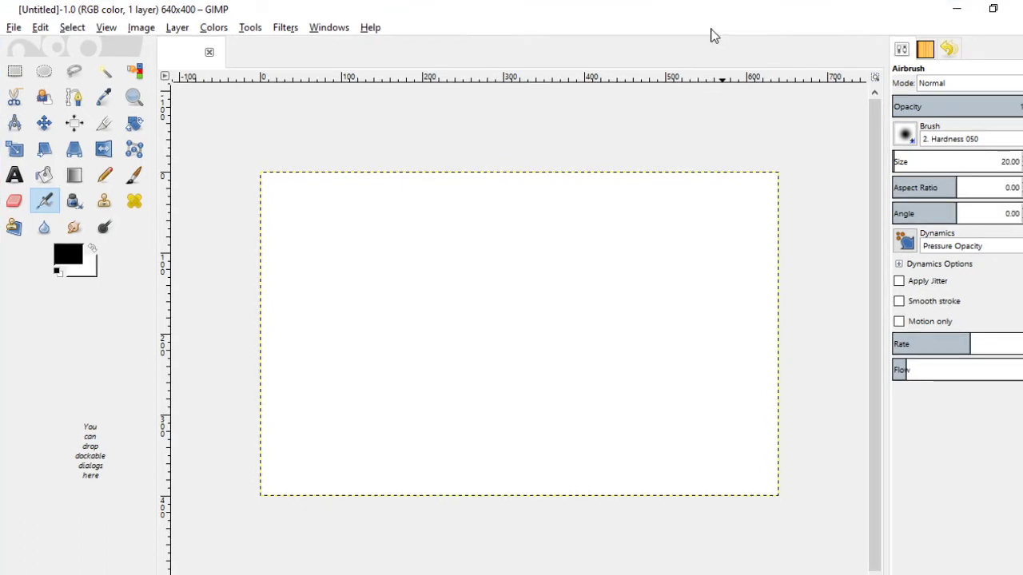
Activate the Scale tool and examine its tool options
click(342, 30)
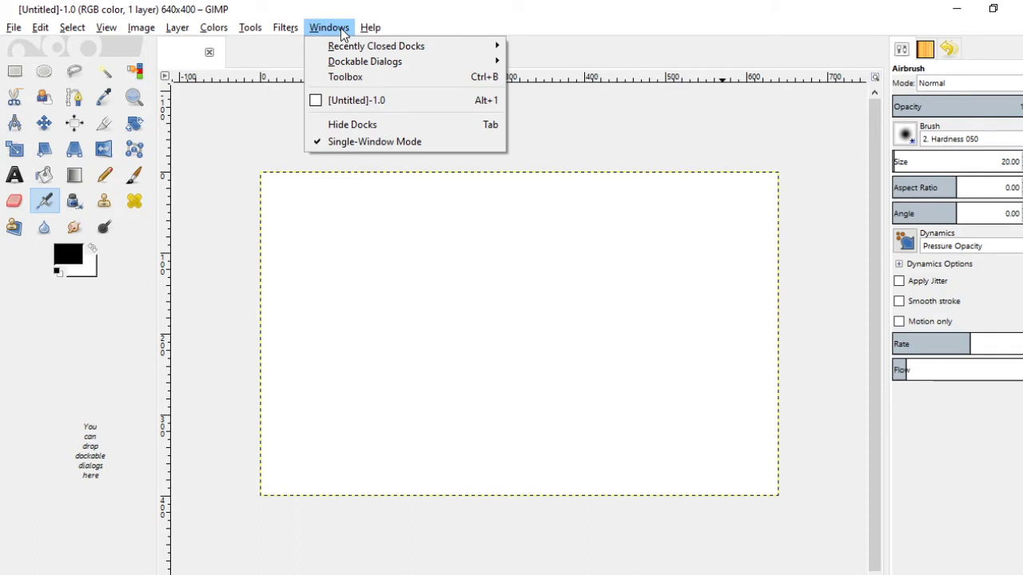
mouse_move(372, 69)
click(16, 149)
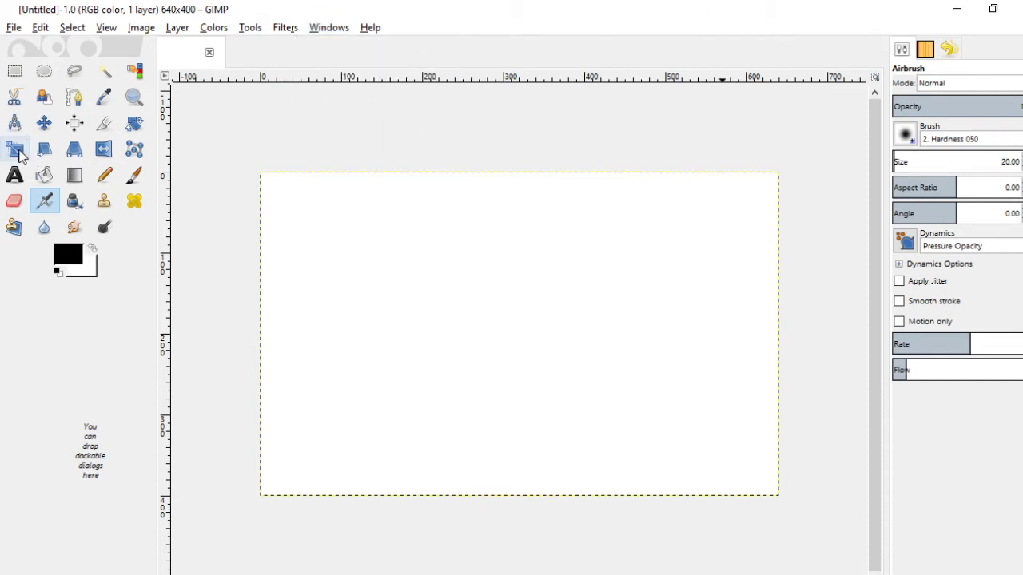
click(16, 150)
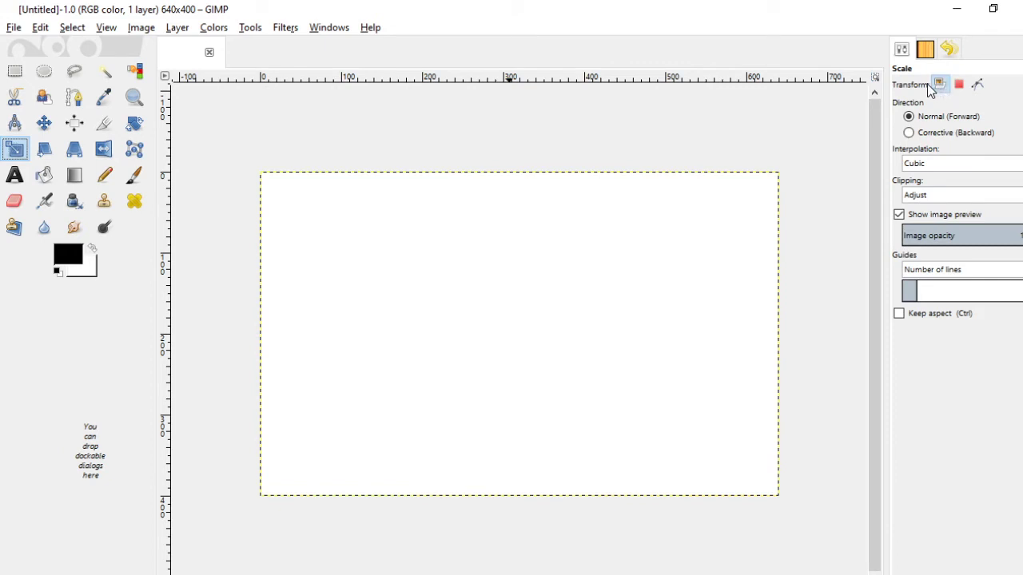
click(13, 72)
Activate the Pencil tool and choose the 2. Hardness 100 brush
click(104, 175)
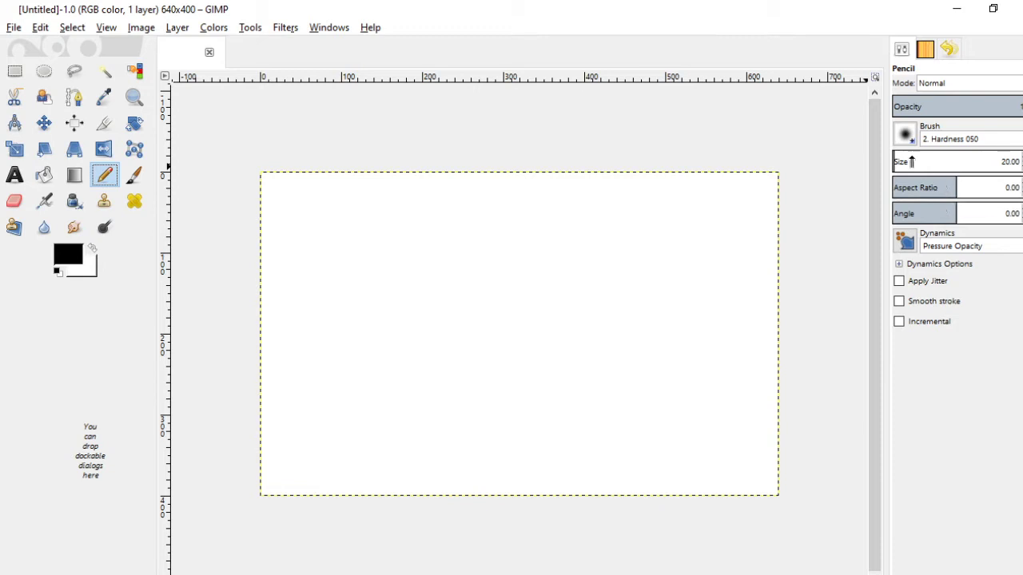
click(908, 135)
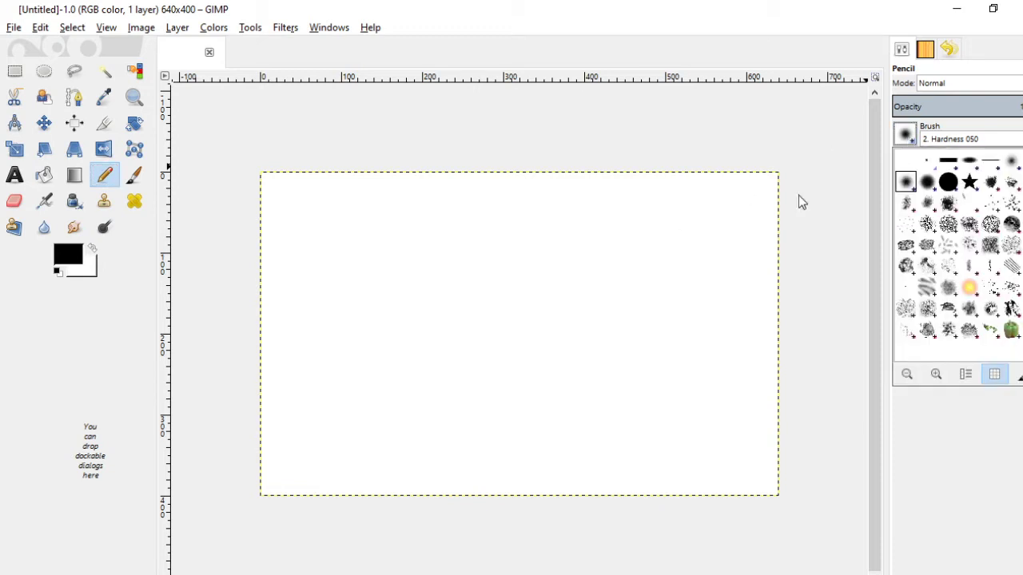
click(953, 184)
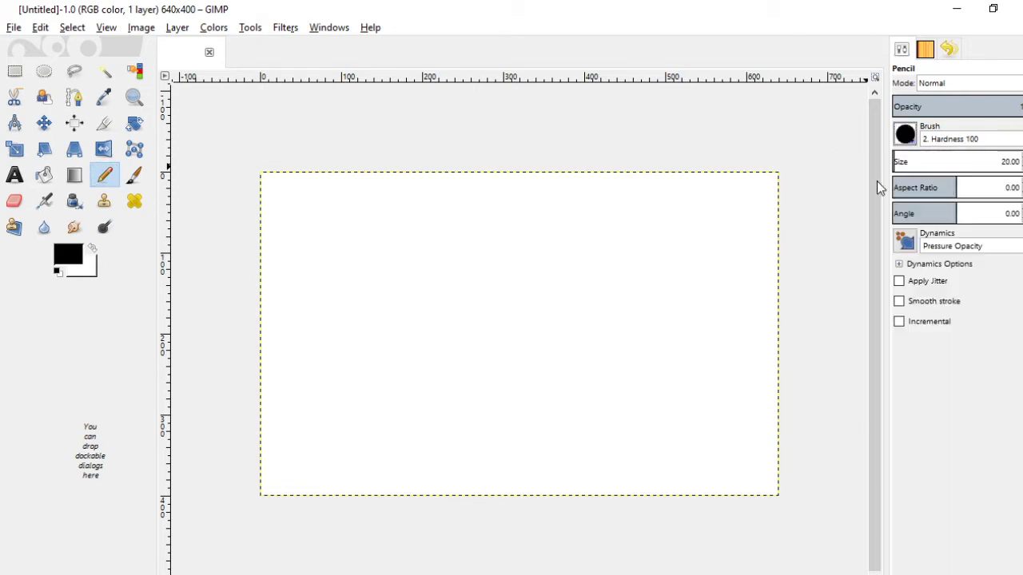
Draw one diagonal pencil stroke, then a second one below it with the brush aspect ratio set to 8.43
drag(324, 310, 511, 234)
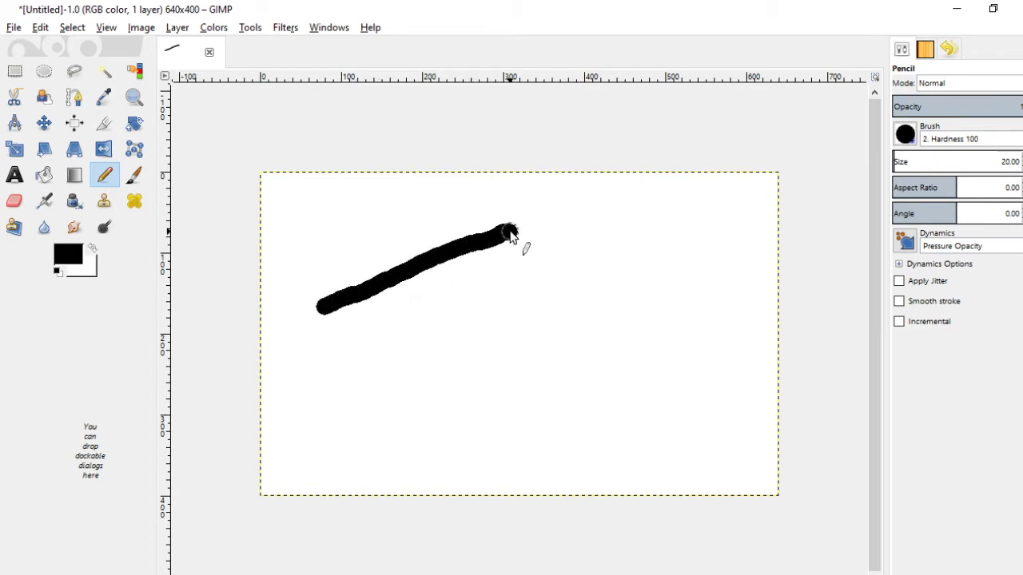
click(983, 187)
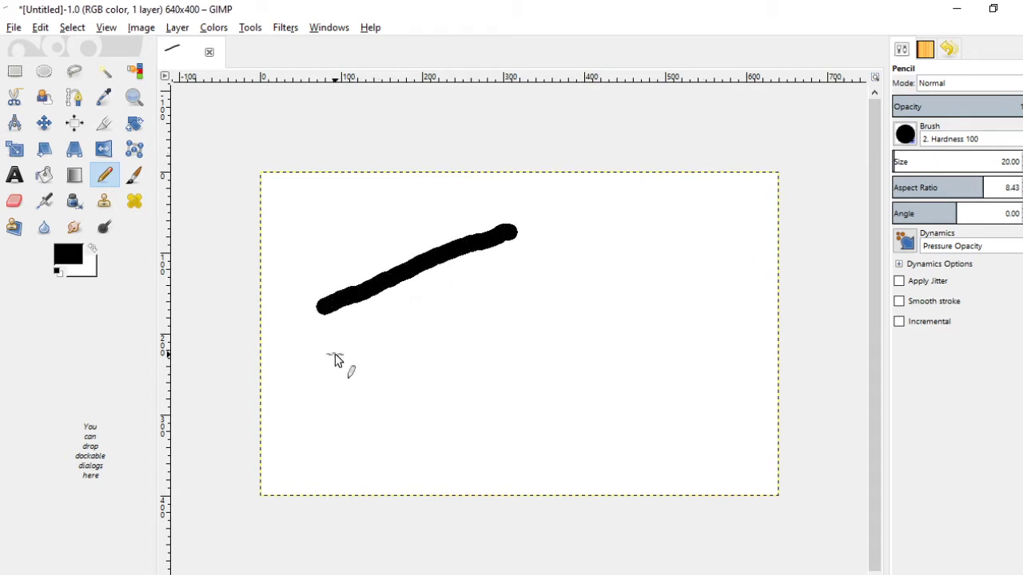
drag(329, 354, 550, 260)
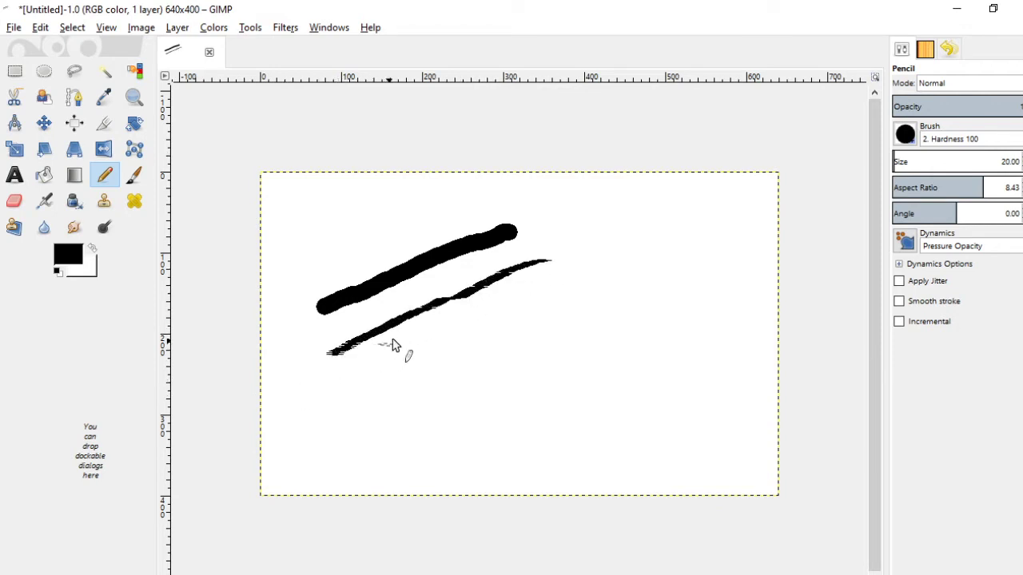
Set the brush aspect ratio to 18.74 and draw a third diagonal stroke plus two near-vertical strokes beside it
click(1013, 183)
mouse_move(365, 404)
mouse_down()
mouse_move(485, 357)
mouse_move(567, 303)
mouse_up()
mouse_move(595, 399)
mouse_down()
mouse_move(609, 316)
mouse_move(612, 204)
mouse_up()
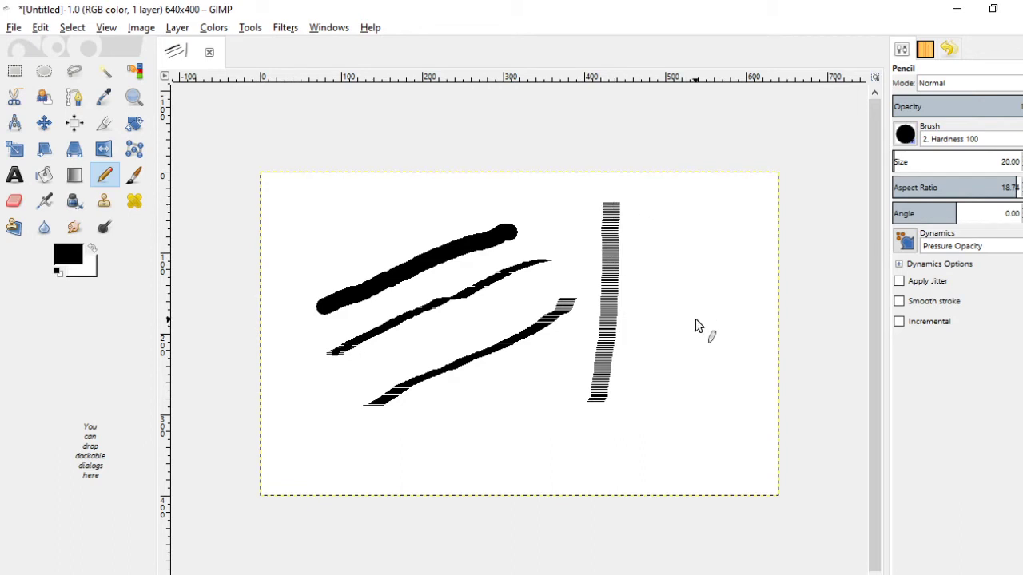
drag(685, 409, 677, 219)
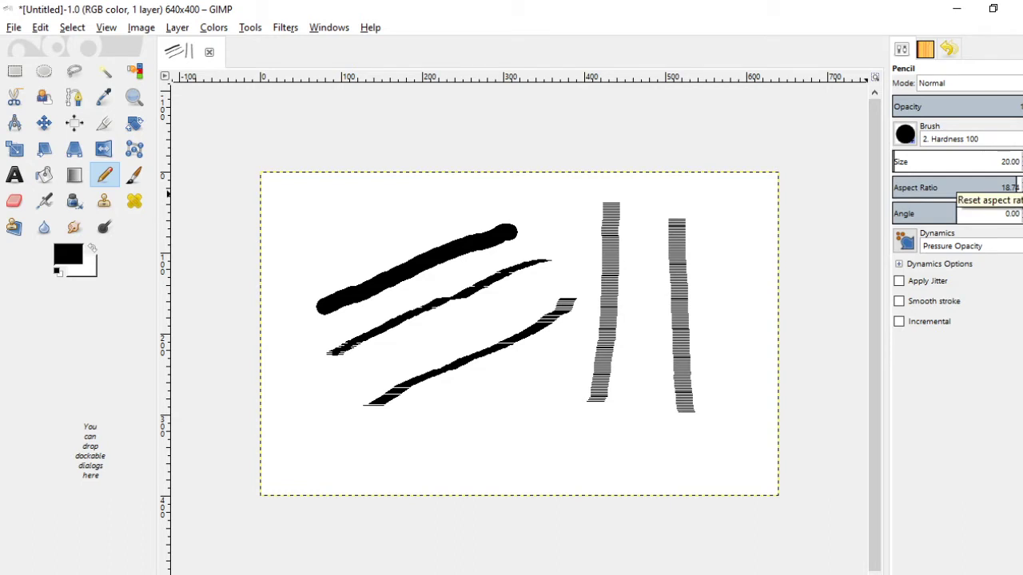
Reset the brush aspect ratio to 0.00 and undo all the pencil strokes on the canvas
click(1018, 187)
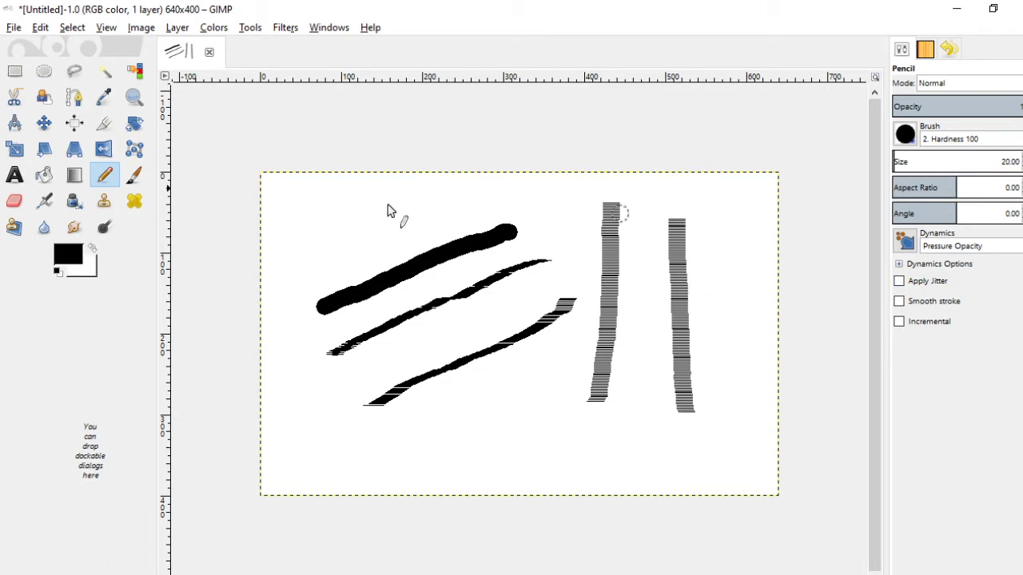
click(68, 28)
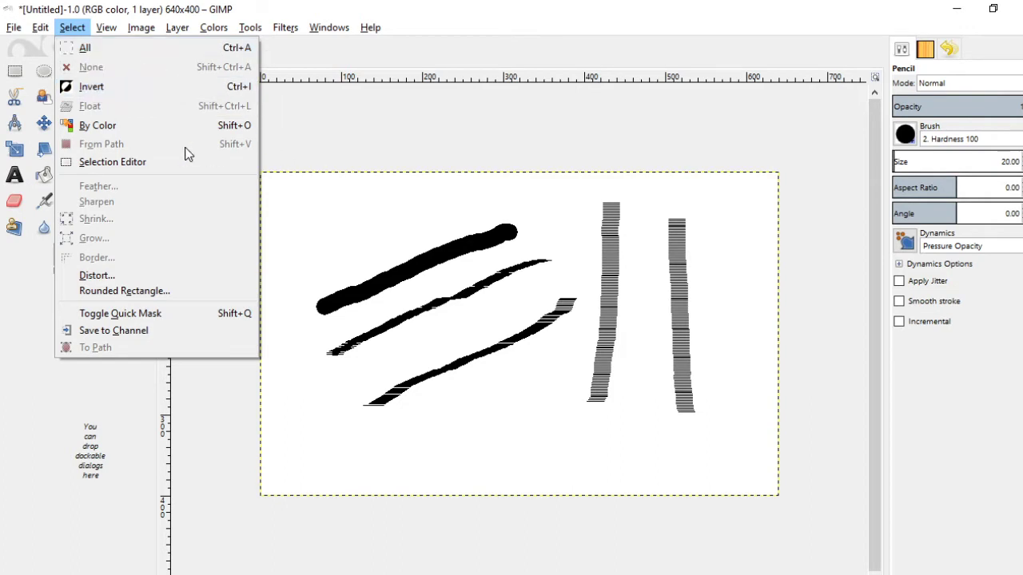
mouse_move(40, 28)
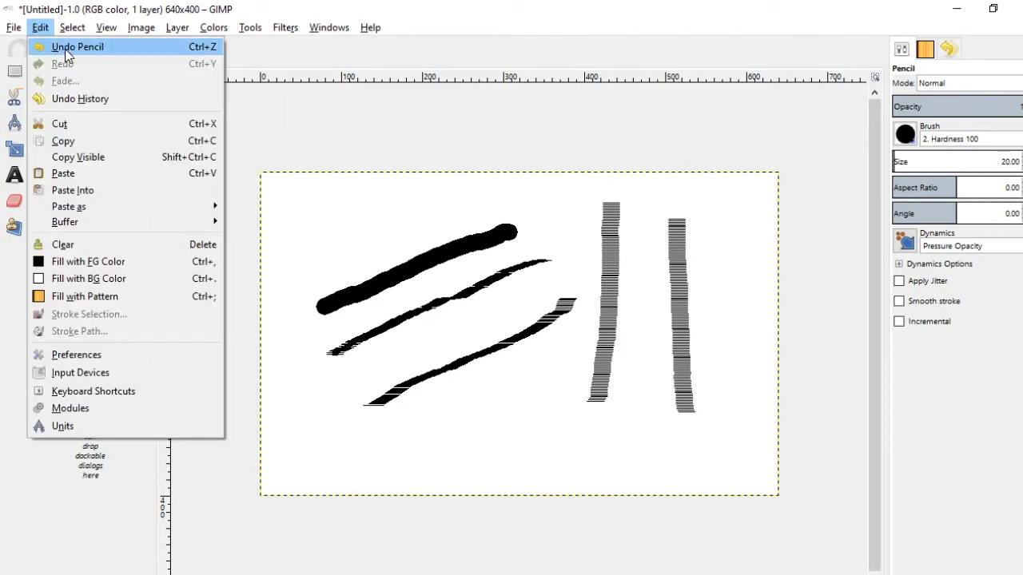
click(67, 50)
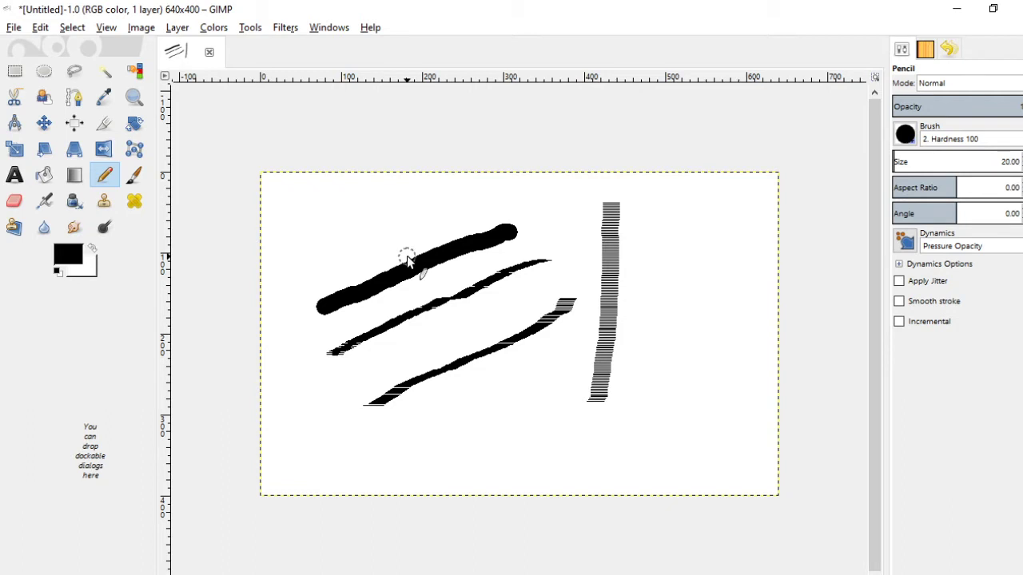
key(ctrl+z)
key(ctrl+z)
key(ctrl+z)
key(ctrl+z)
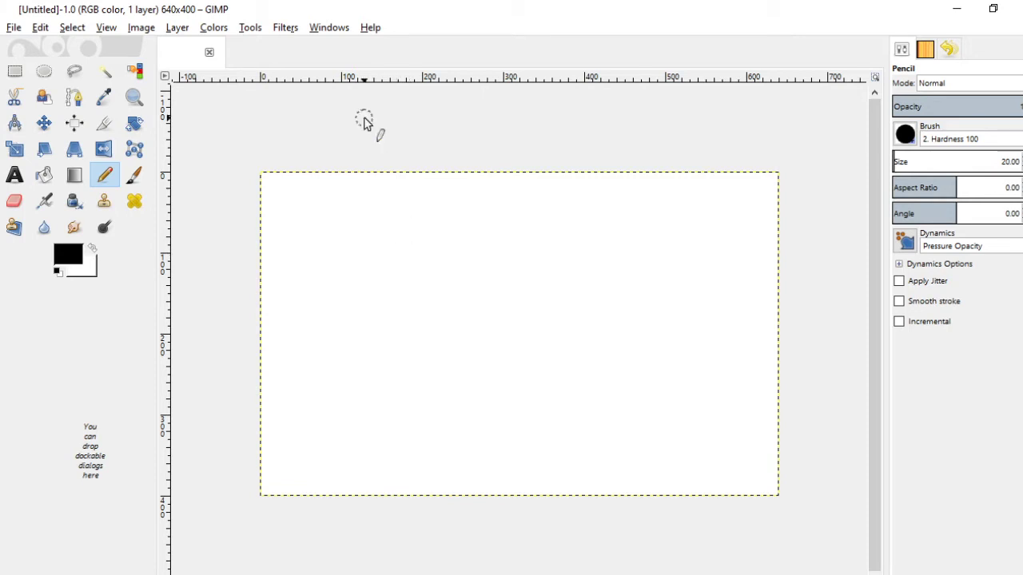
Bring up the Tool Options dockable dialog, then switch to the Patterns dialog
click(325, 27)
mouse_move(359, 61)
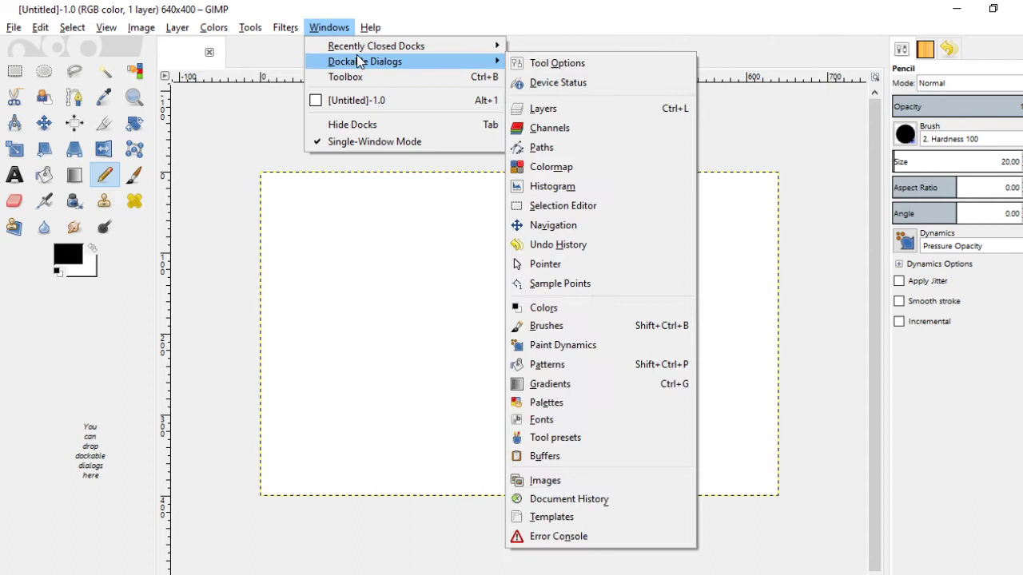
click(530, 65)
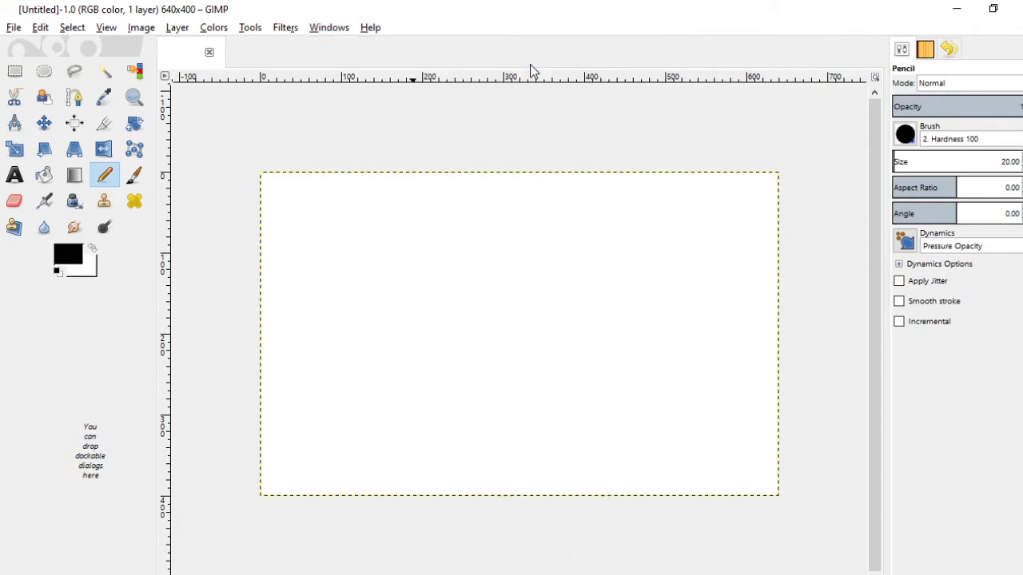
click(327, 27)
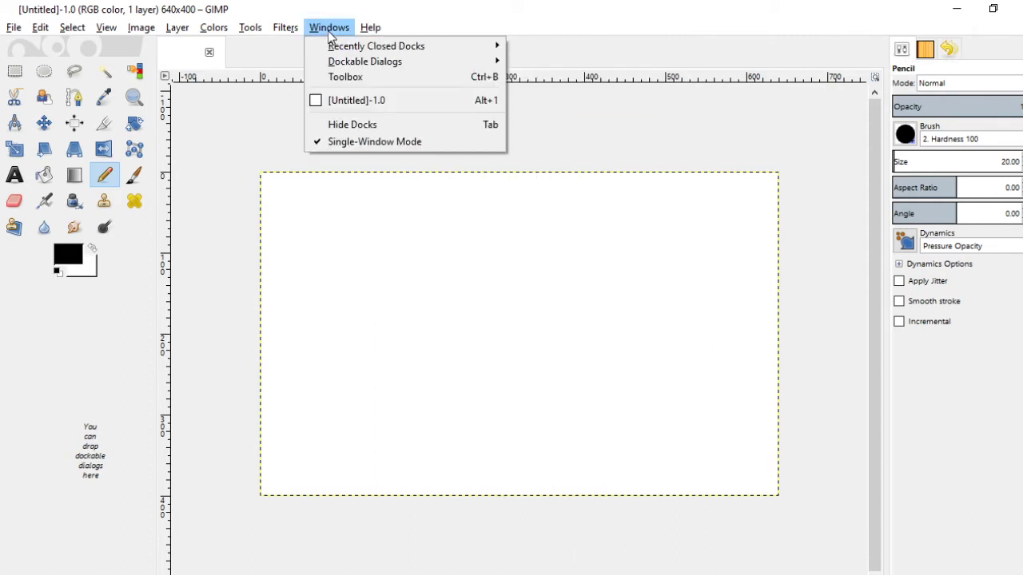
click(931, 50)
click(931, 50)
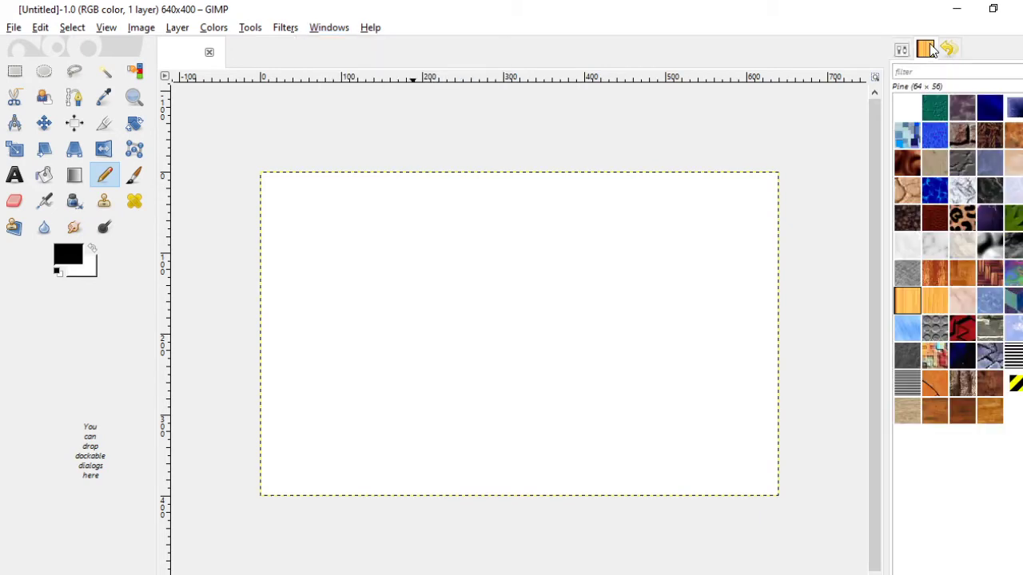
Fill the canvas with the Bricks pattern, replace it with Marble #3, and finally with Pine
drag(962, 135, 521, 227)
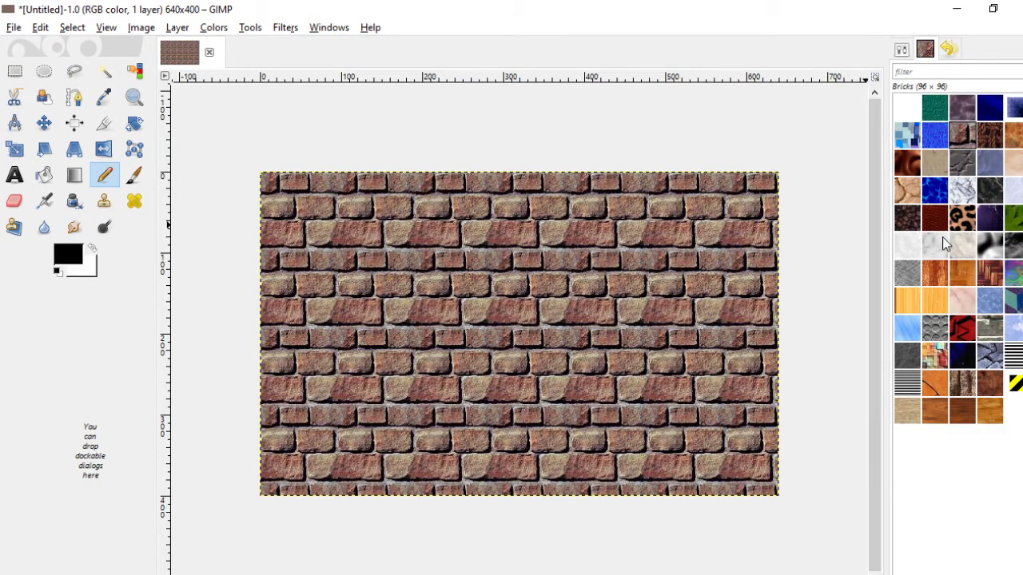
drag(964, 245, 538, 271)
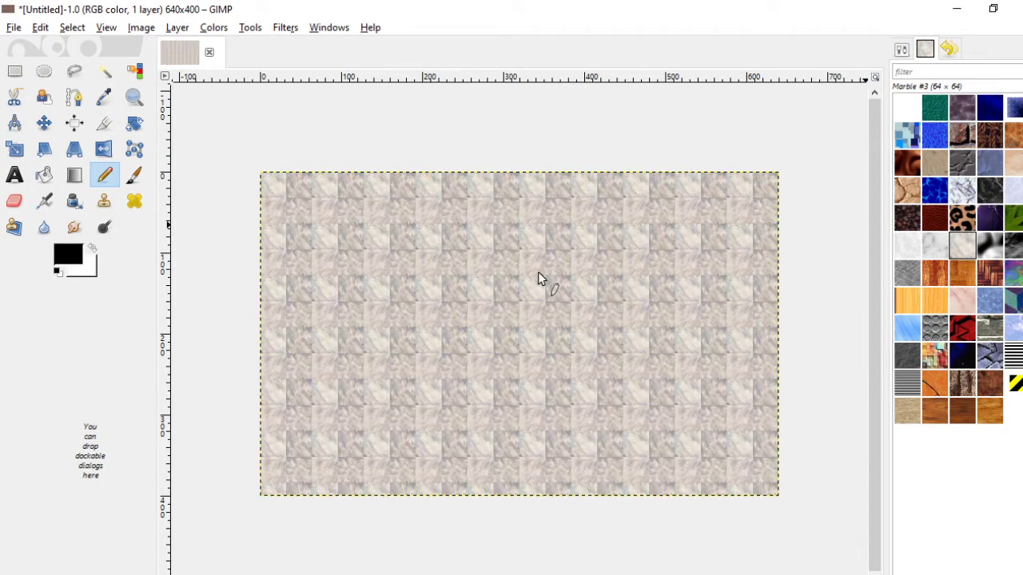
drag(907, 301, 578, 289)
Bring up the Patterns dockable dialog
click(334, 28)
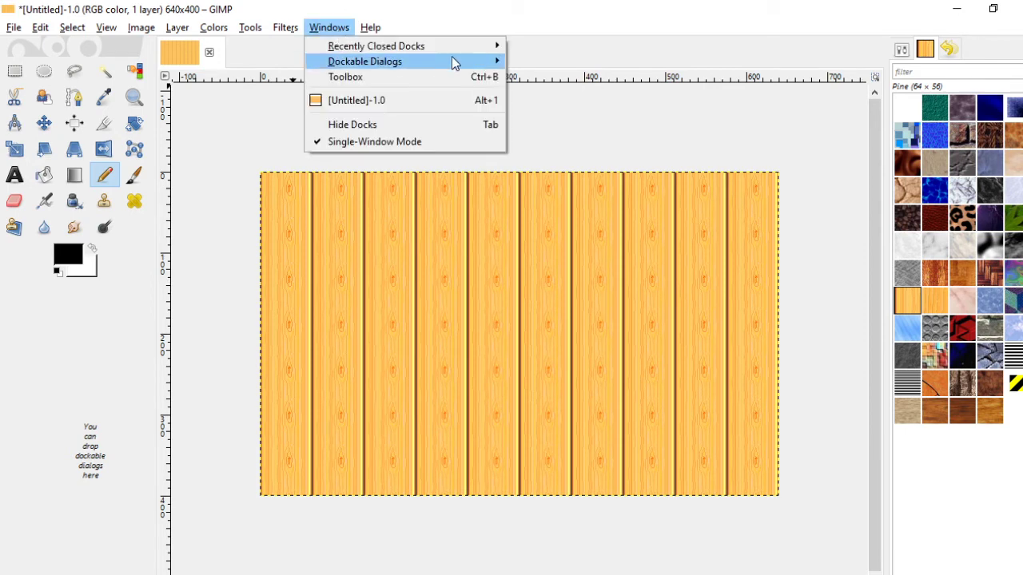
mouse_move(452, 63)
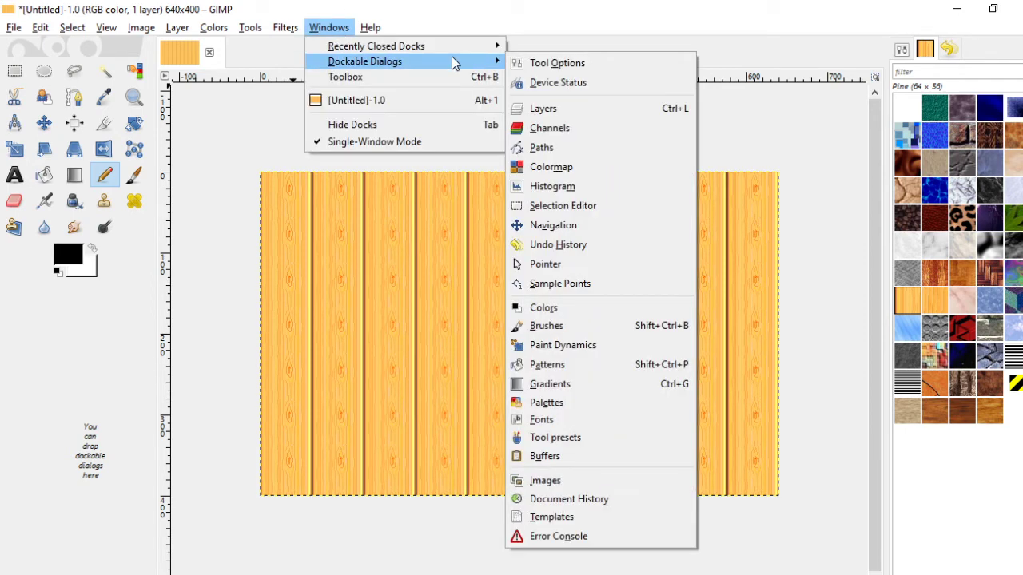
click(566, 373)
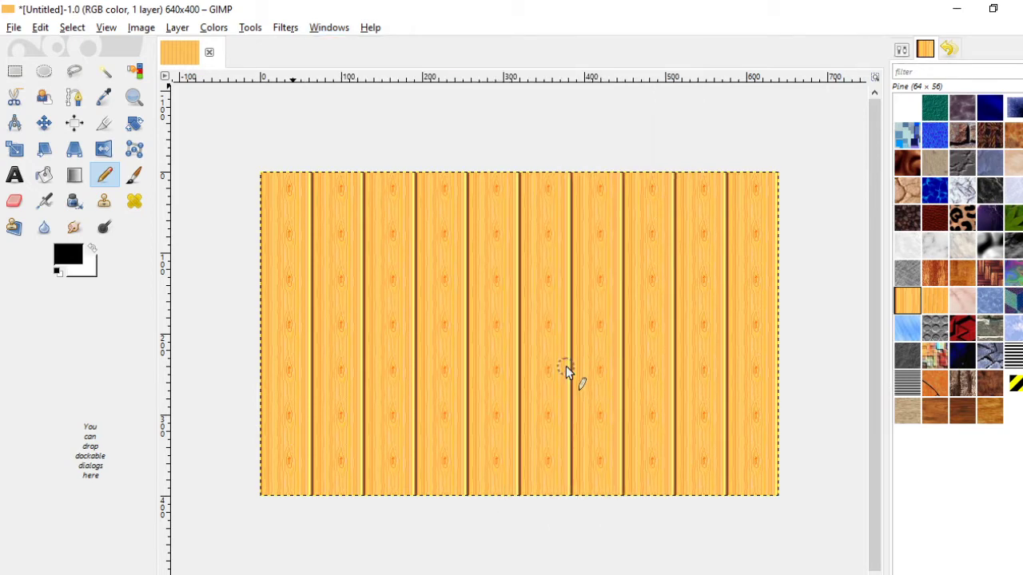
Bring up the Brushes dockable dialog
click(326, 32)
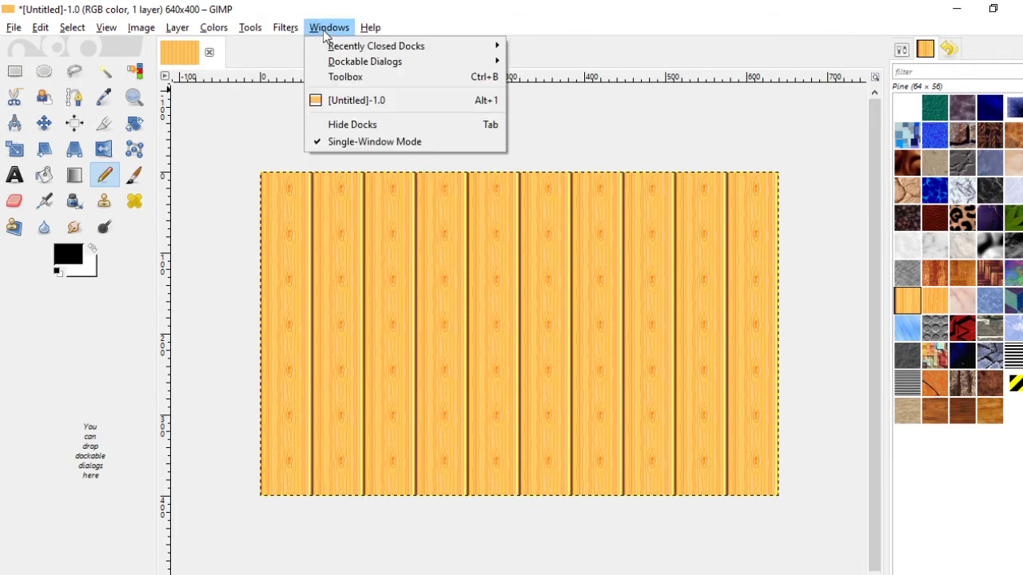
mouse_move(406, 61)
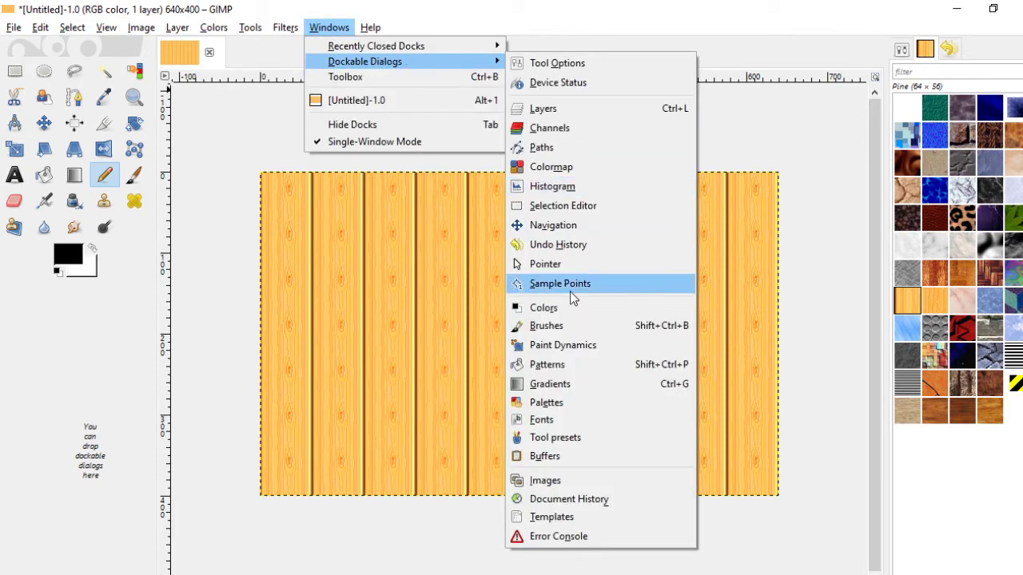
click(561, 328)
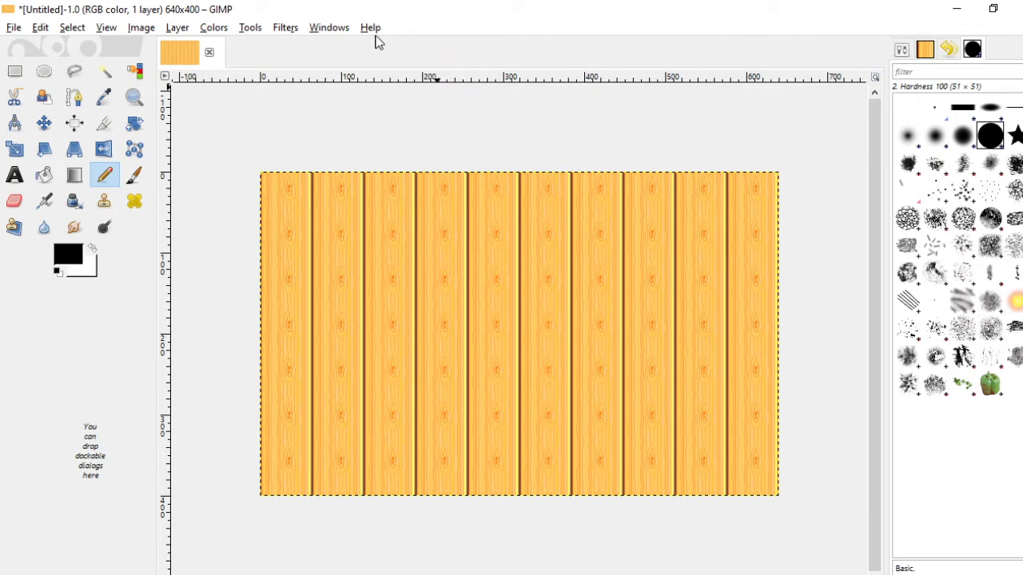
click(330, 29)
mouse_move(449, 62)
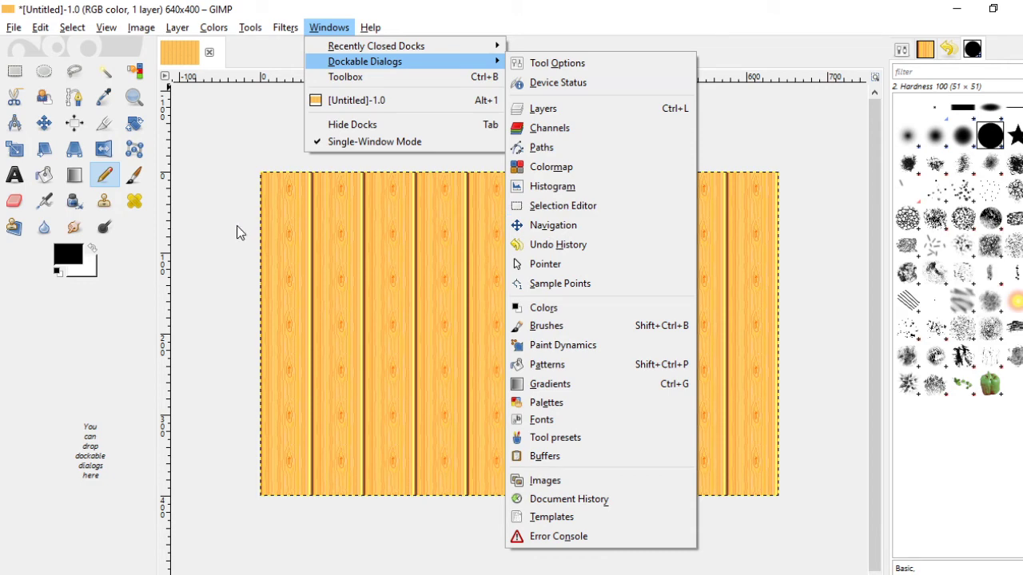
click(211, 186)
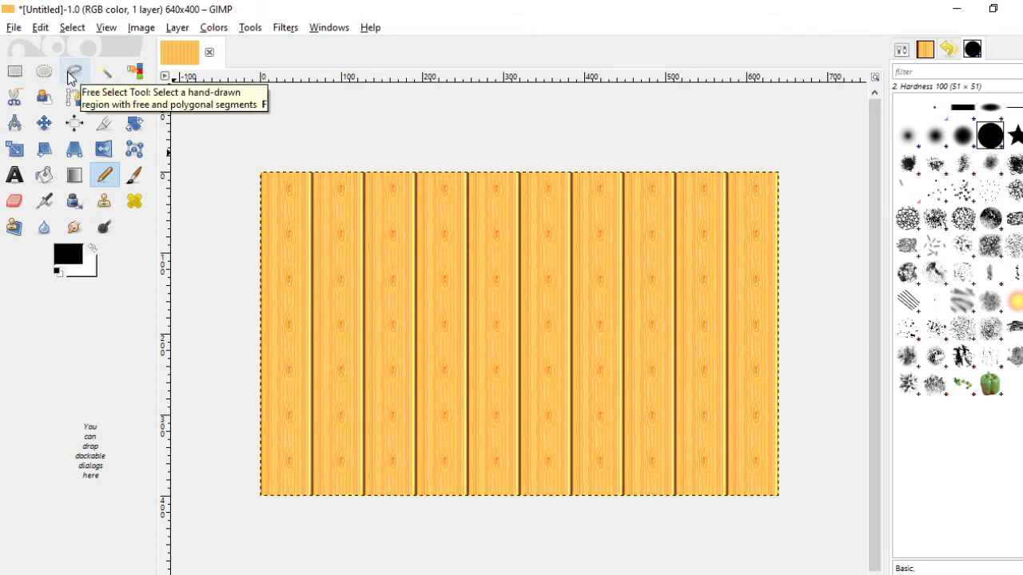
double_click(352, 15)
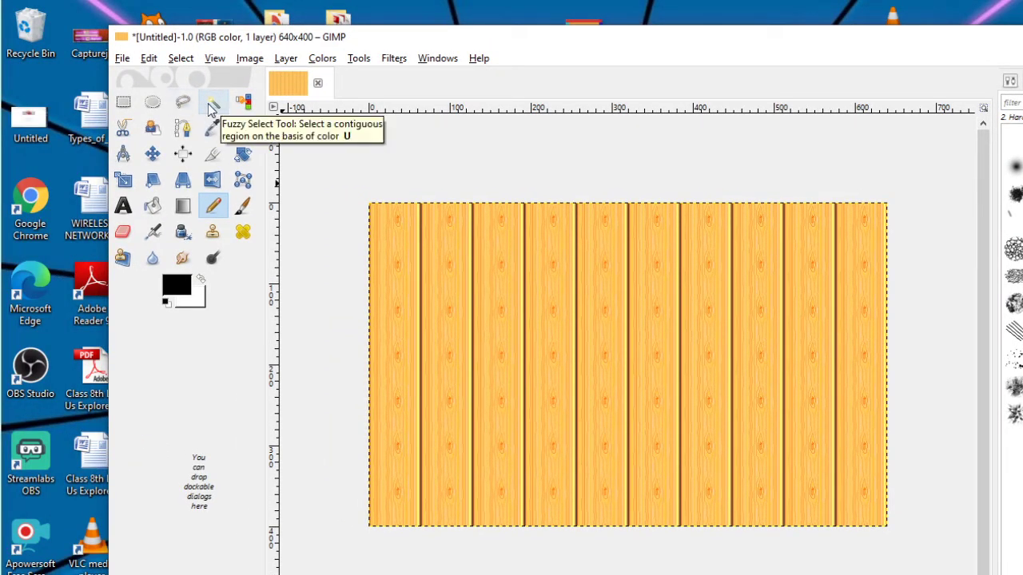
double_click(496, 36)
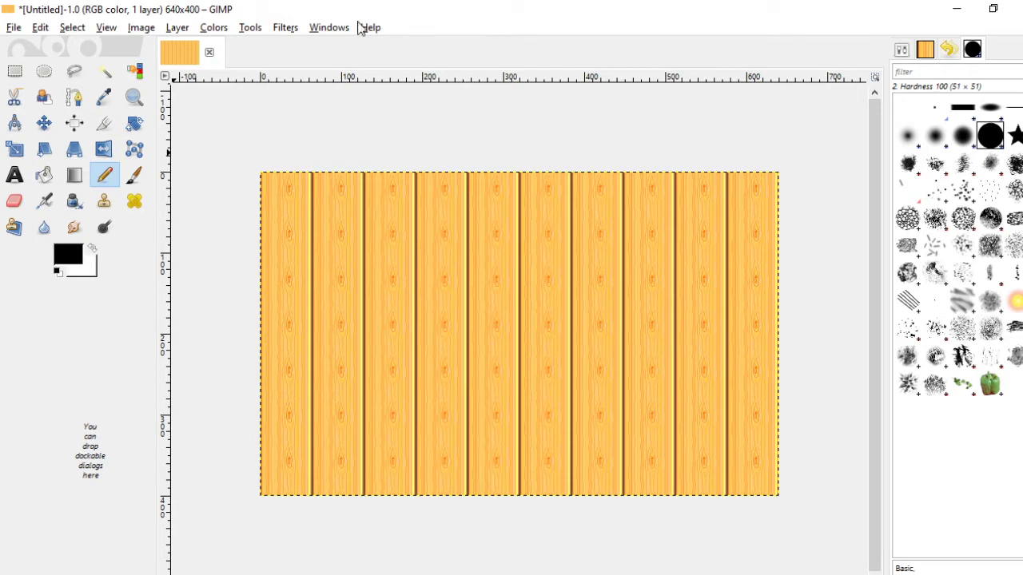
Select the wood-knot colour across the whole canvas by colour, fill it with the Red Cubes pattern, and clear the selection
click(138, 70)
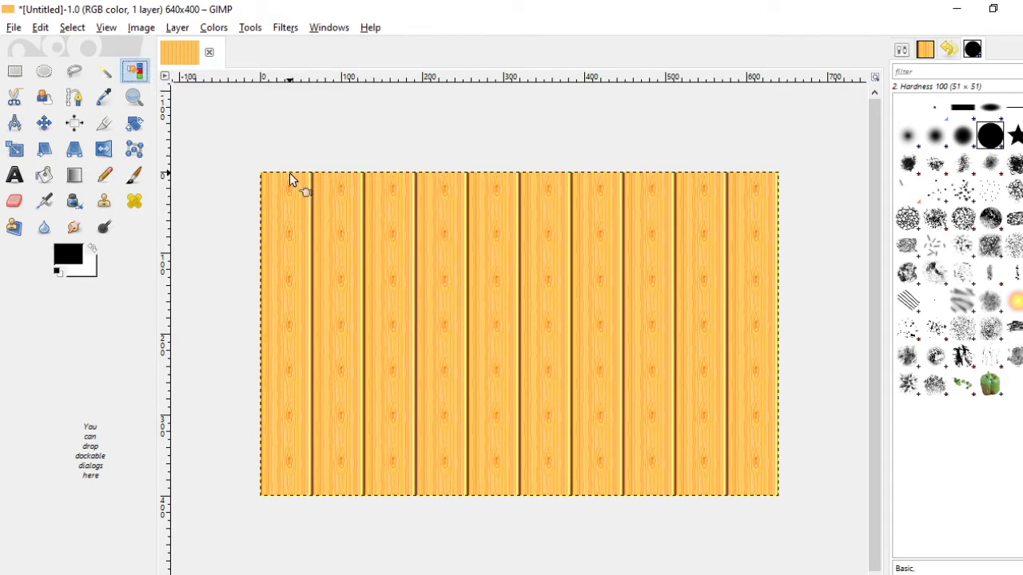
click(288, 192)
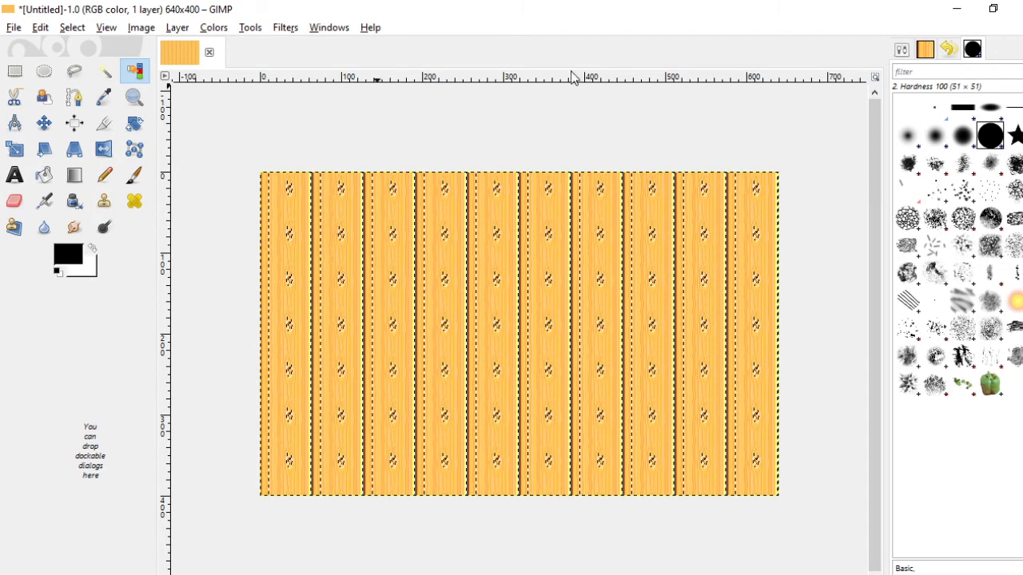
click(925, 50)
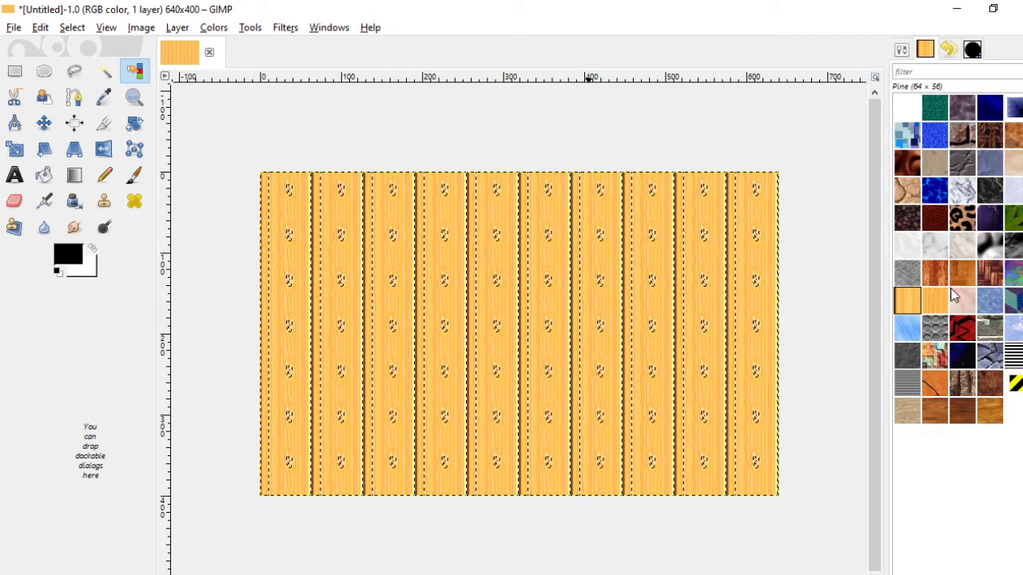
click(969, 328)
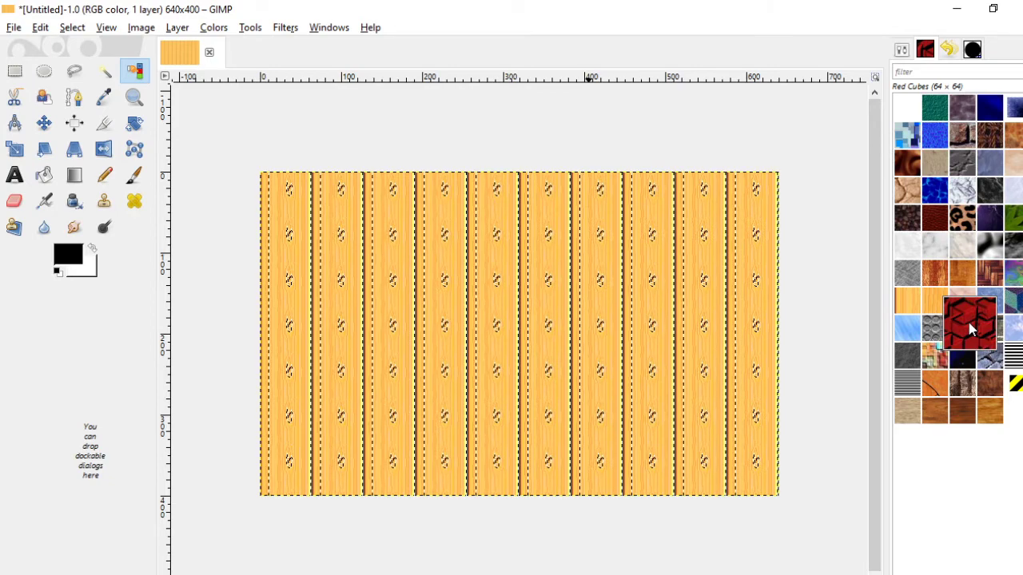
drag(969, 328, 514, 287)
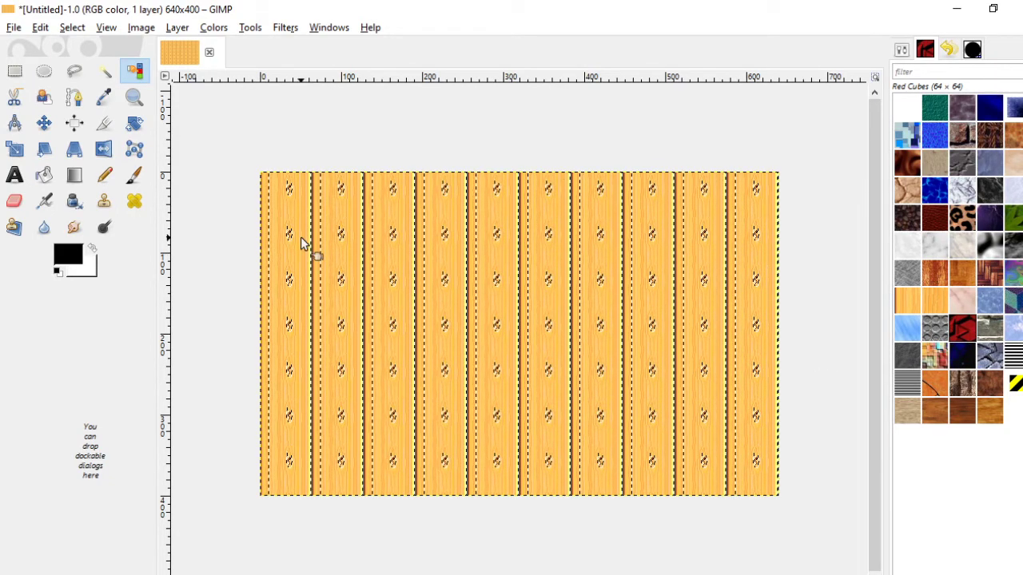
click(15, 72)
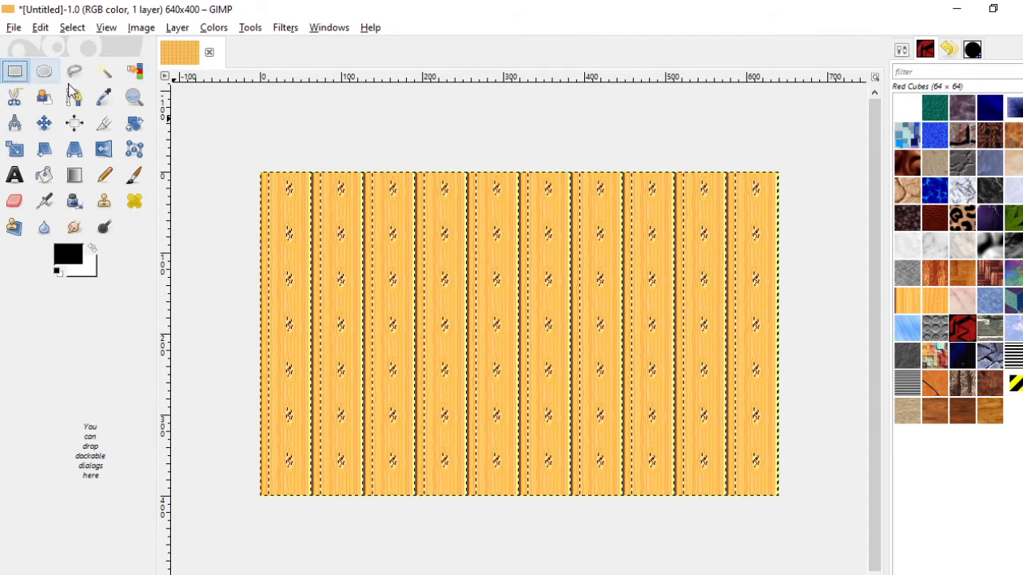
click(284, 222)
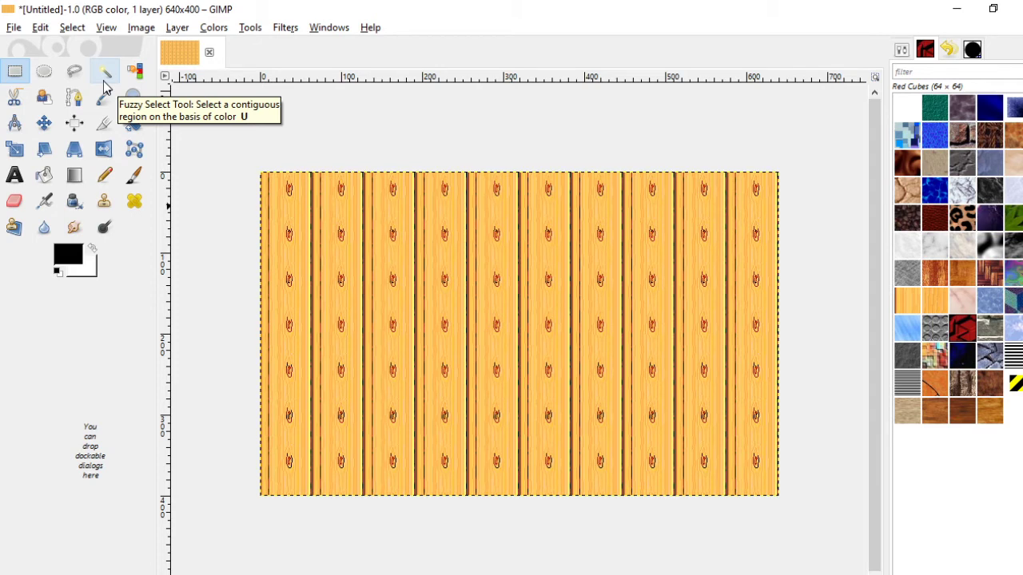
Fuzzy-select the contiguous wood area of the leftmost plank and fill it with the Parque #3 pattern
click(104, 74)
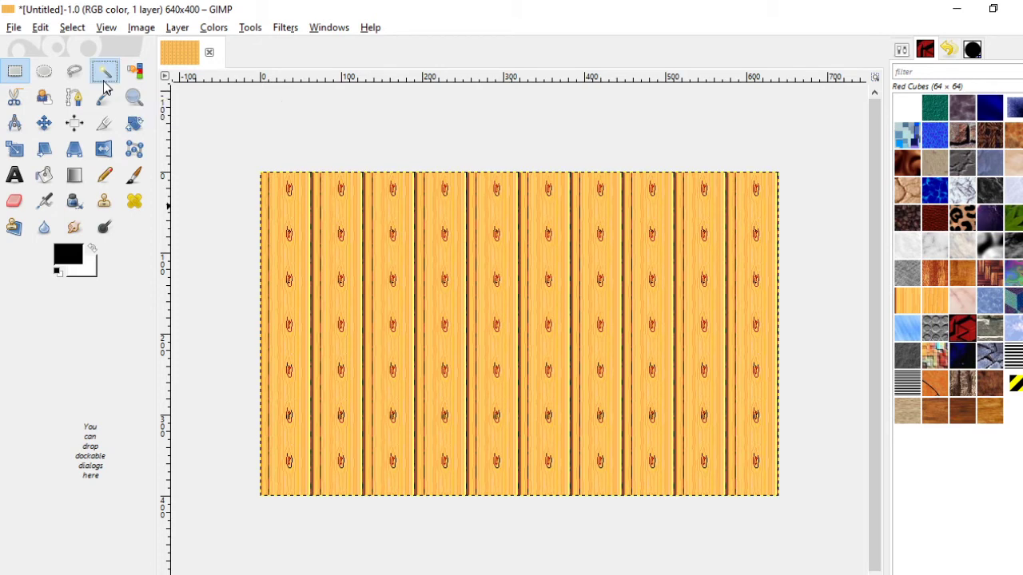
click(287, 189)
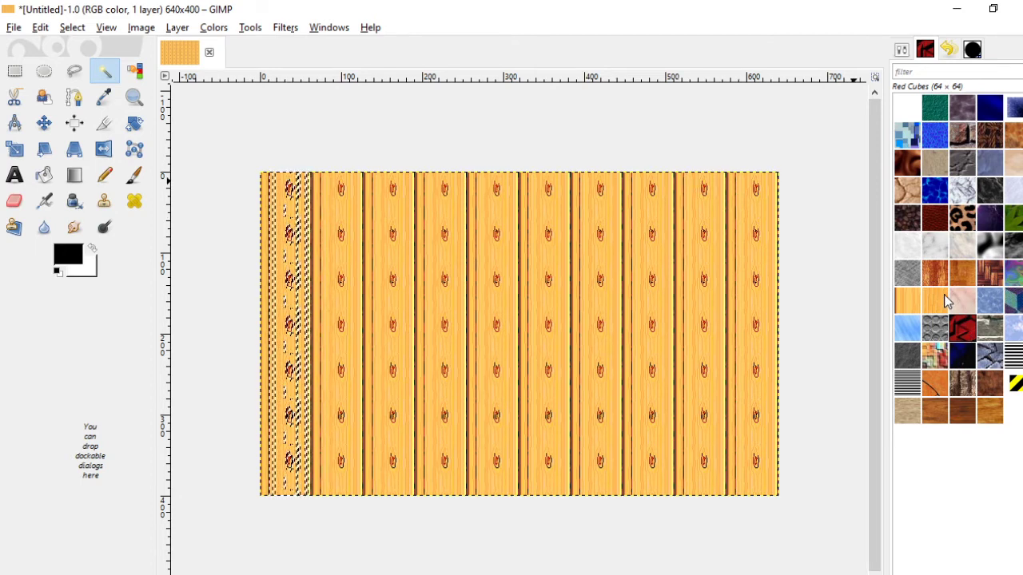
click(991, 276)
drag(994, 280, 280, 272)
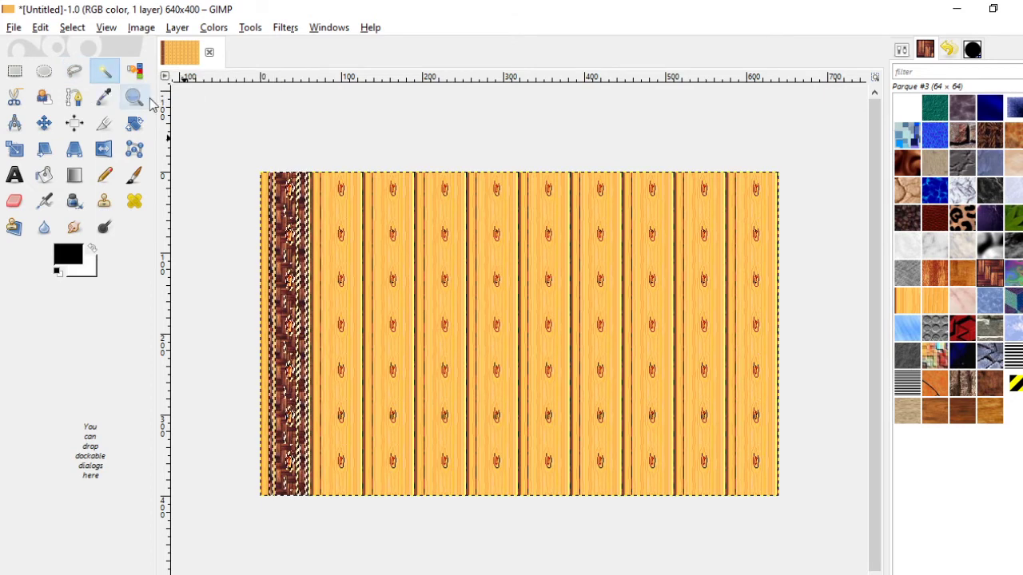
Fuzzy-select the contiguous wood area of the rightmost plank and fill it with the Parque #3 pattern
click(104, 71)
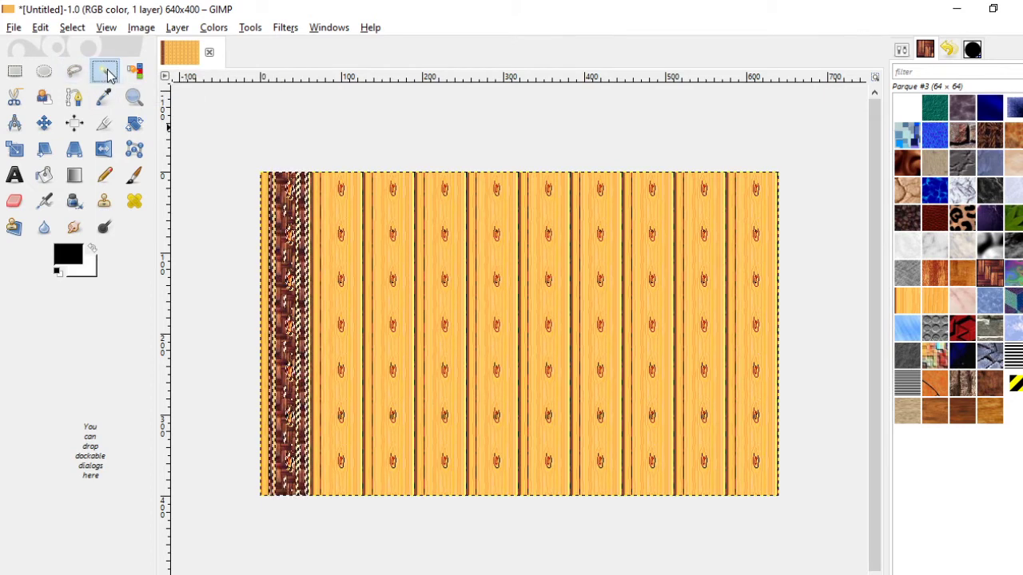
click(754, 189)
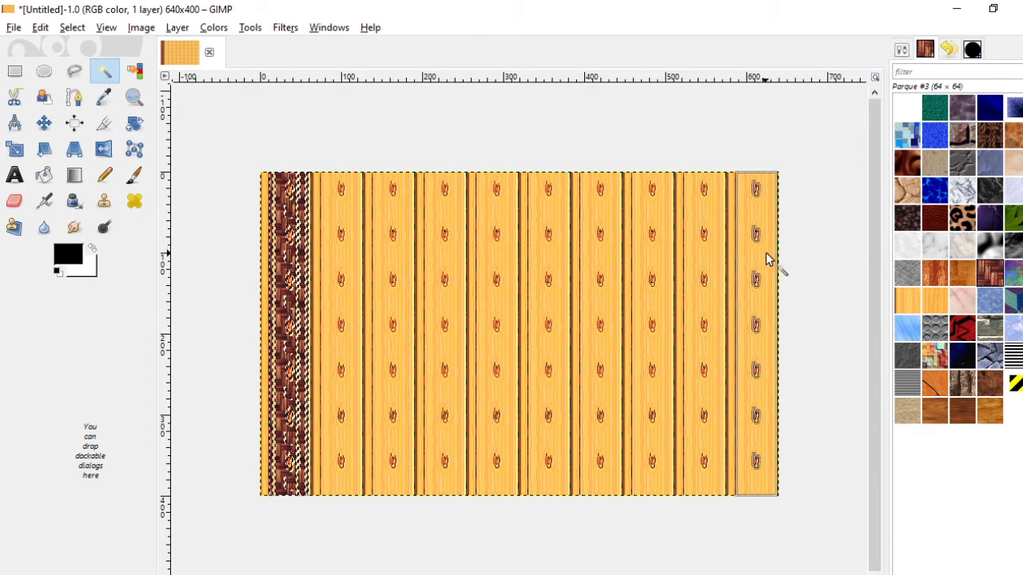
click(767, 259)
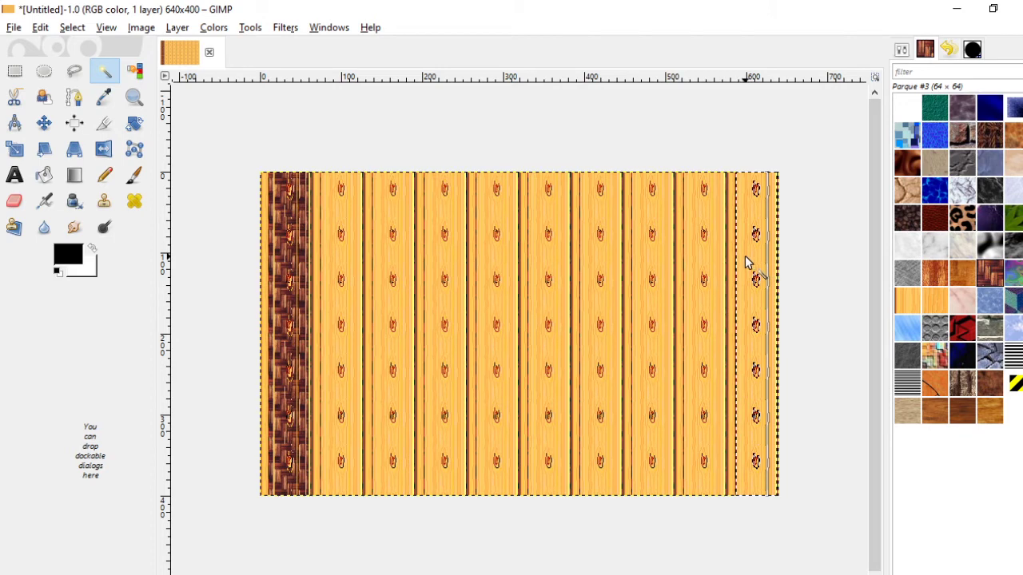
click(750, 190)
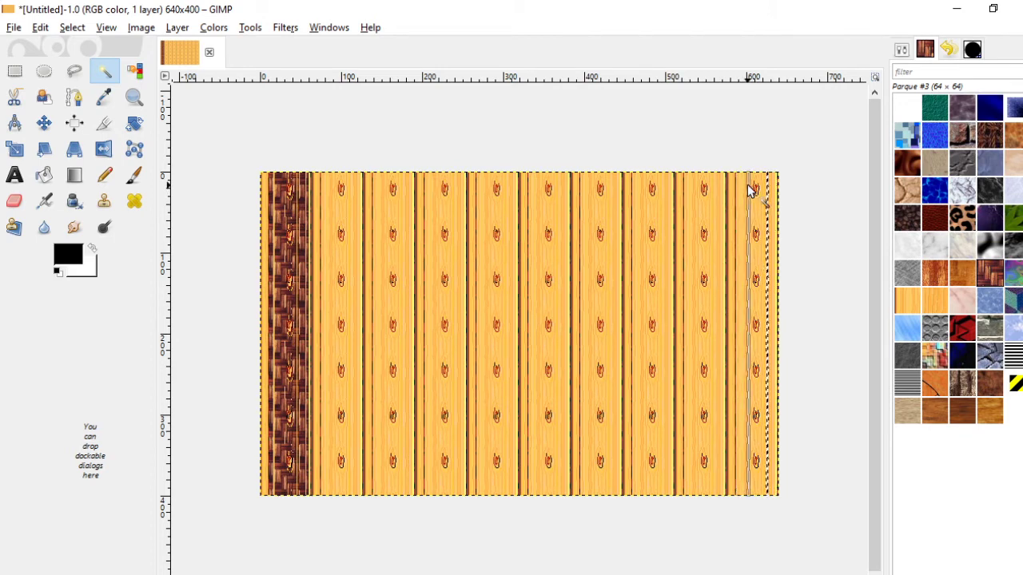
click(762, 229)
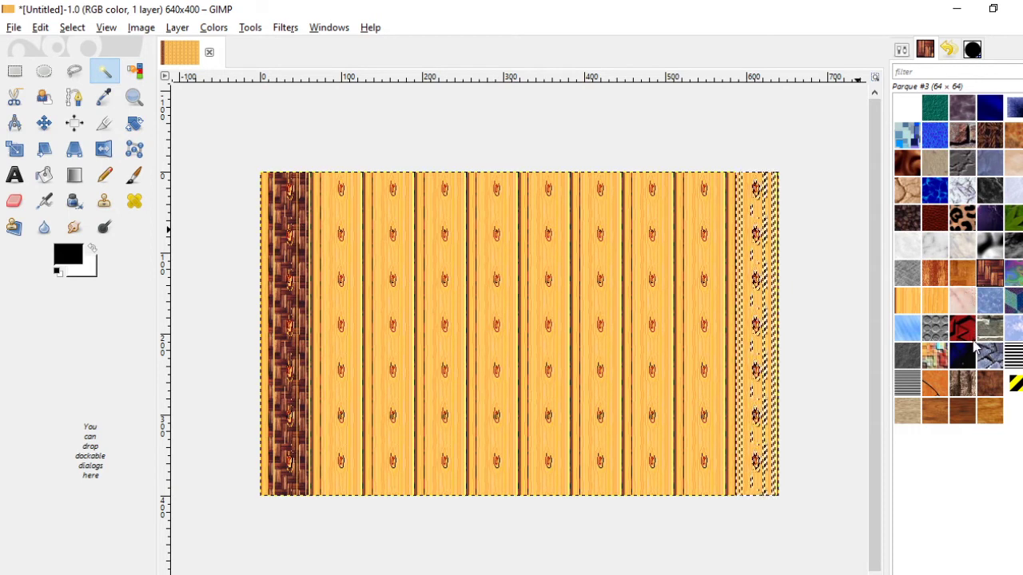
drag(991, 272, 748, 273)
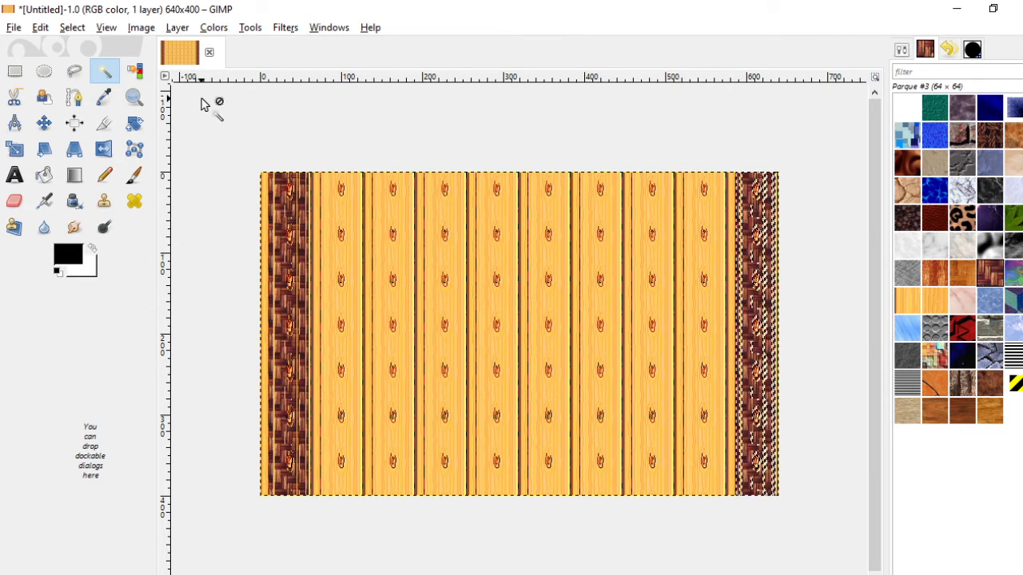
Outline a region across the middle planks with Free Select, using a nearly straight upper edge and a zigzag lower edge
click(76, 71)
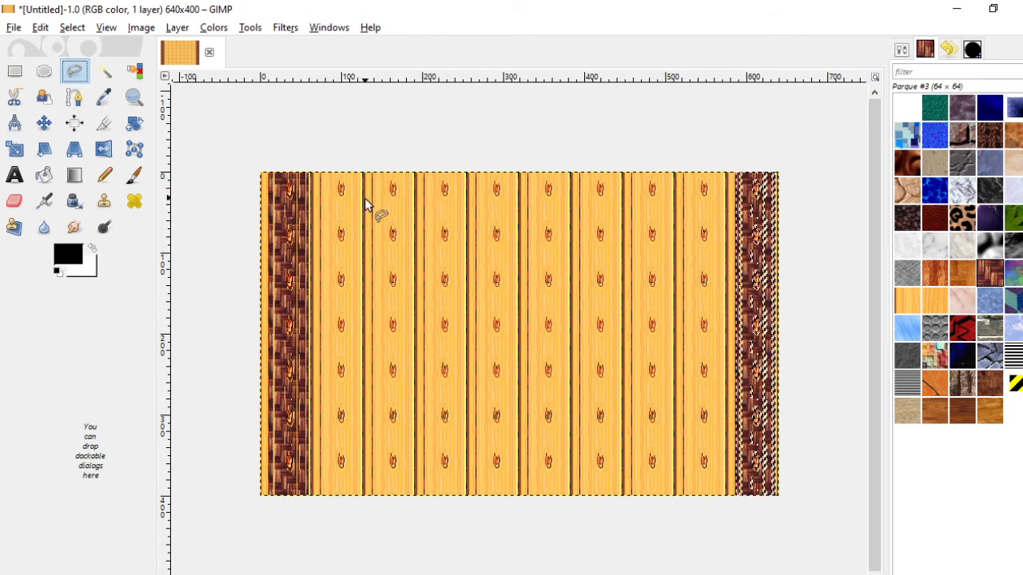
drag(456, 209, 683, 216)
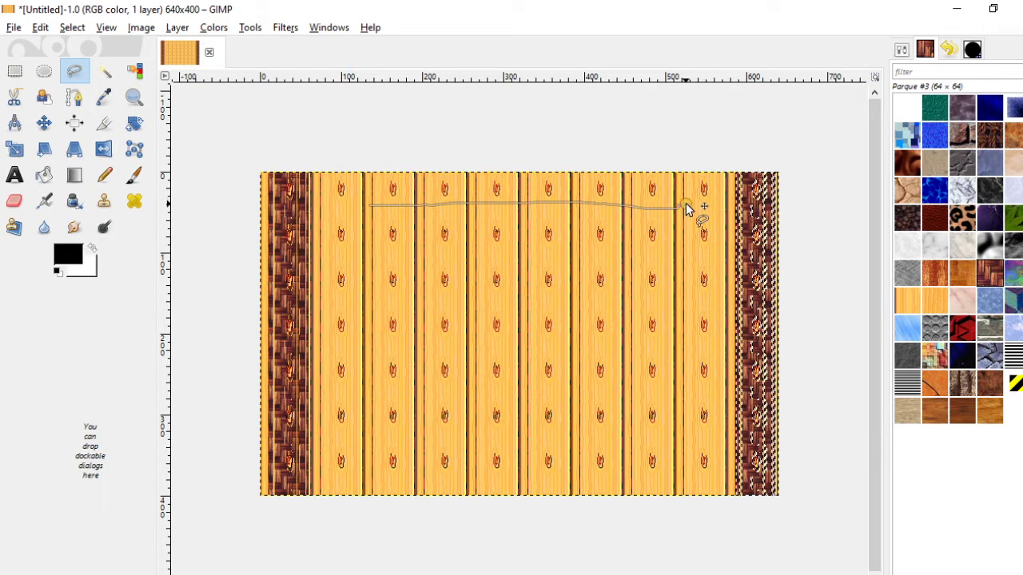
click(685, 207)
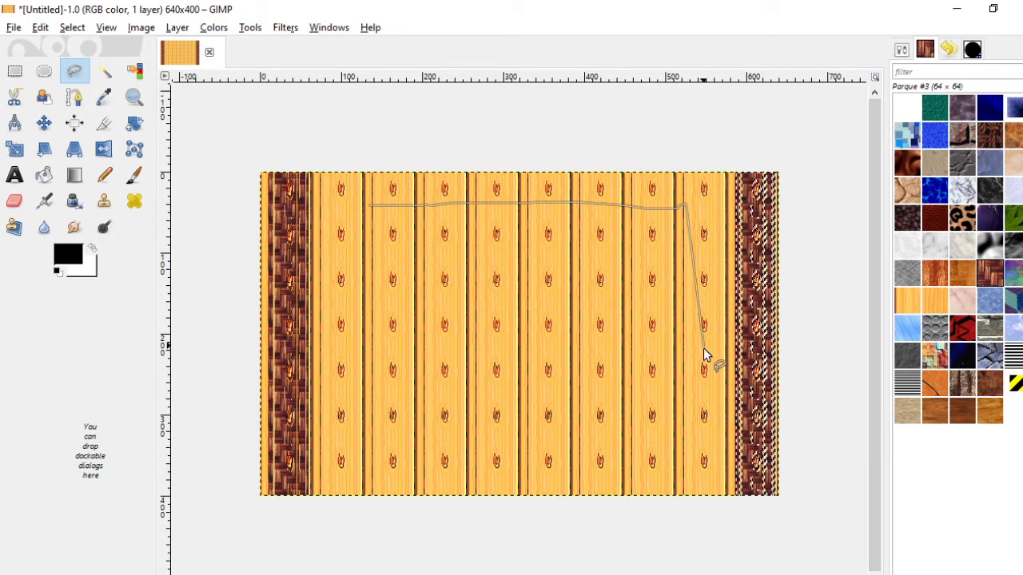
click(724, 371)
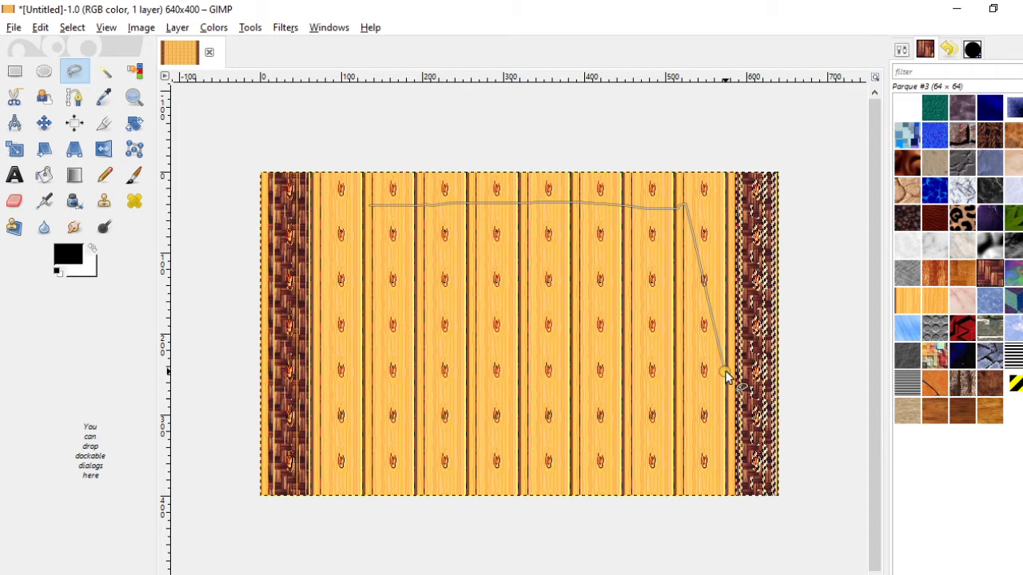
click(643, 306)
click(600, 330)
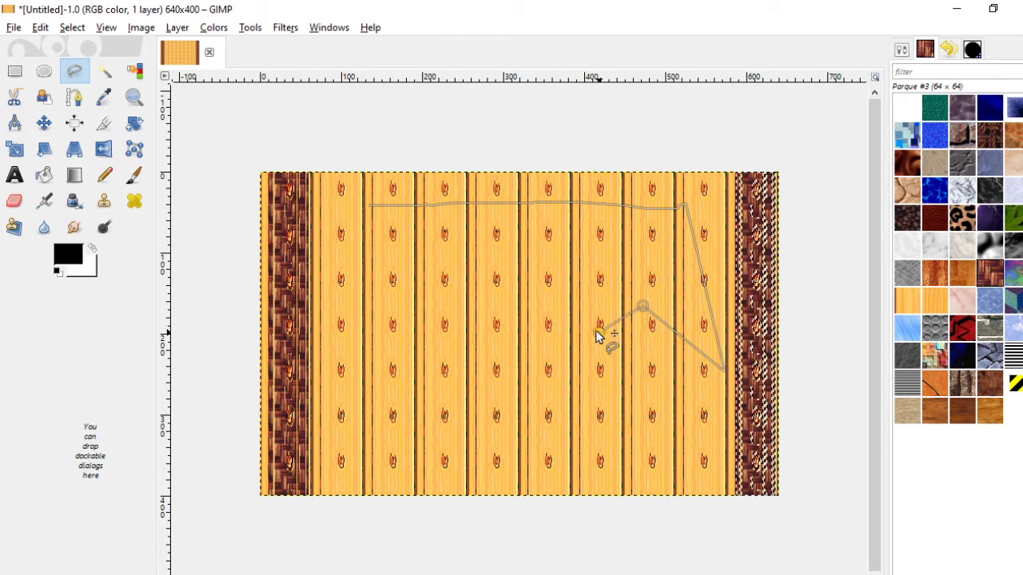
click(533, 280)
click(490, 341)
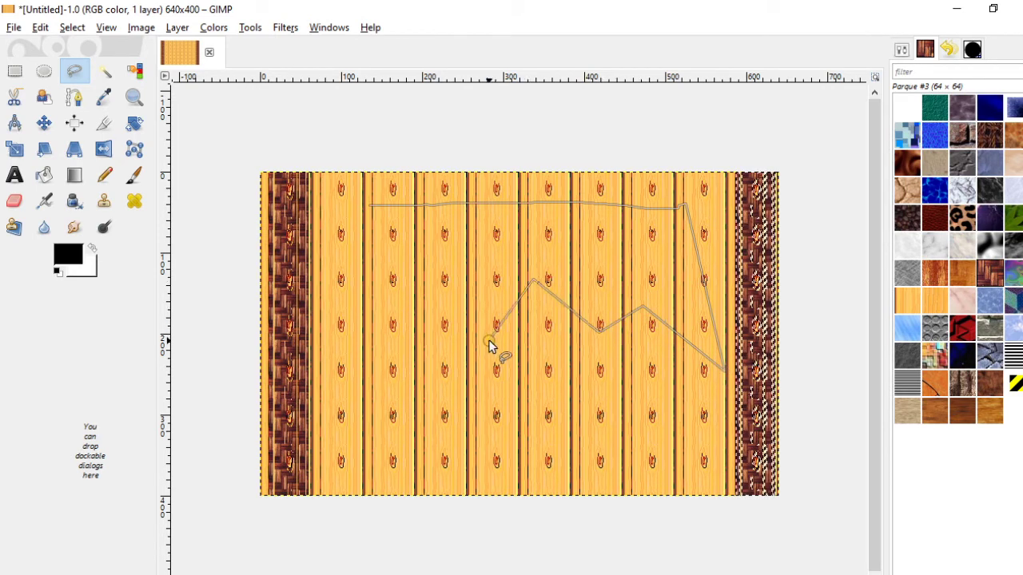
click(432, 285)
click(389, 334)
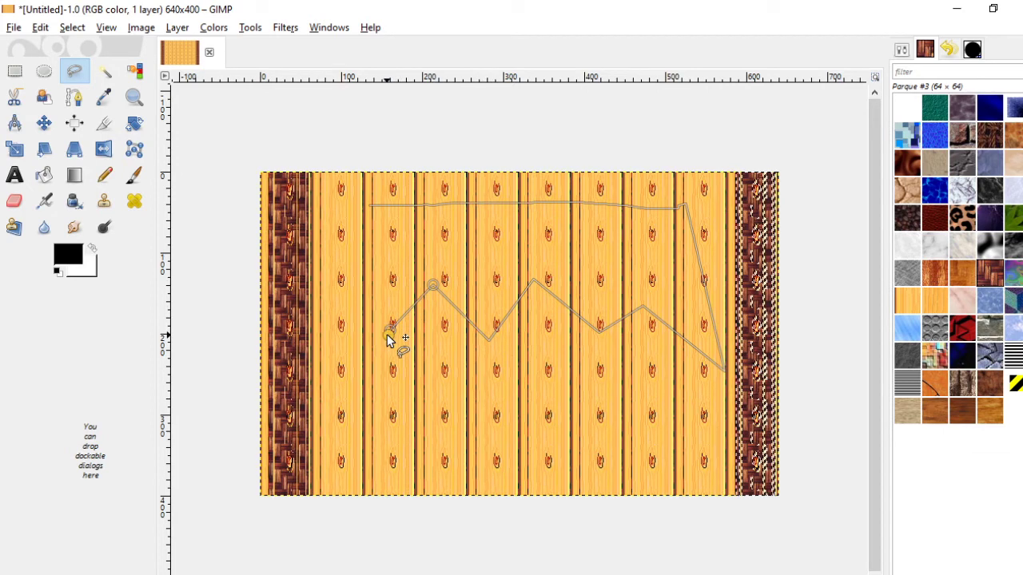
click(324, 285)
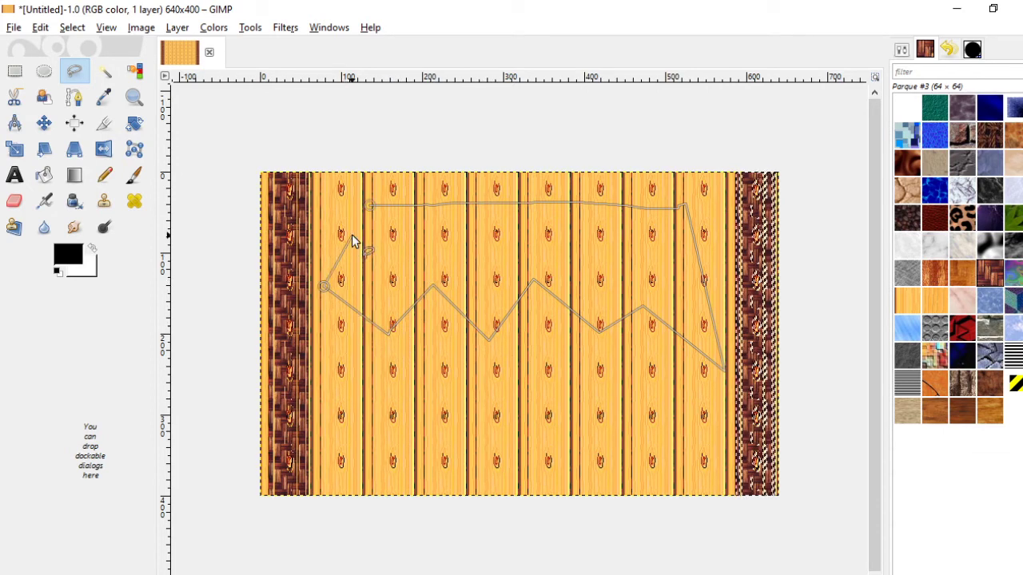
click(363, 207)
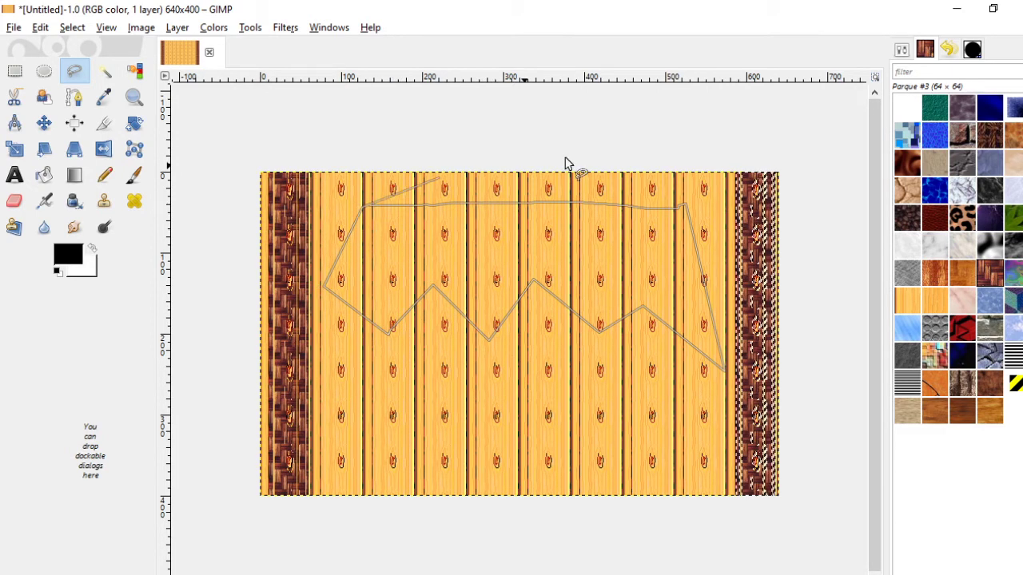
click(657, 151)
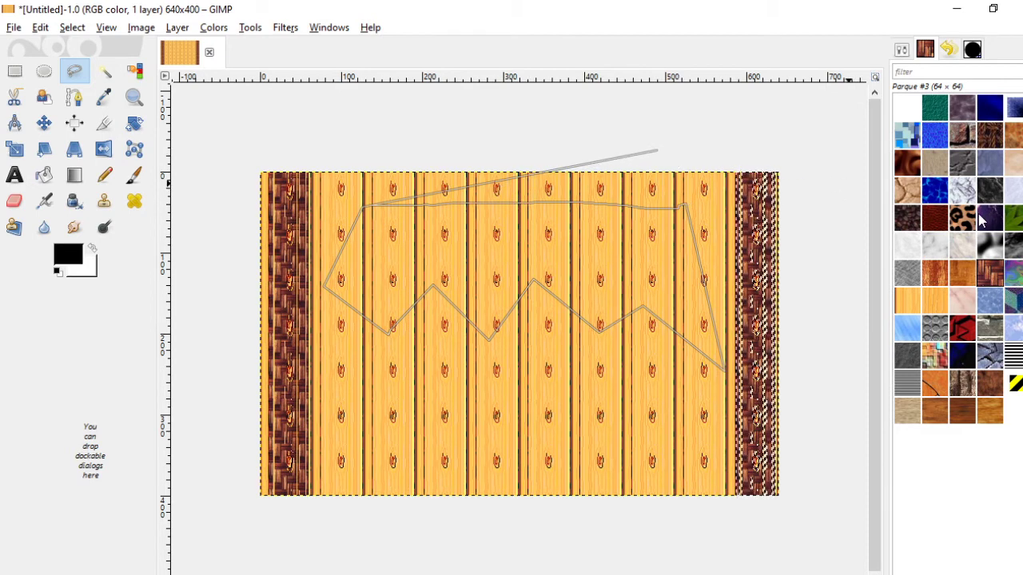
Try to fill the free-select outline with the Leopard pattern, and undo the fill
drag(962, 218, 566, 257)
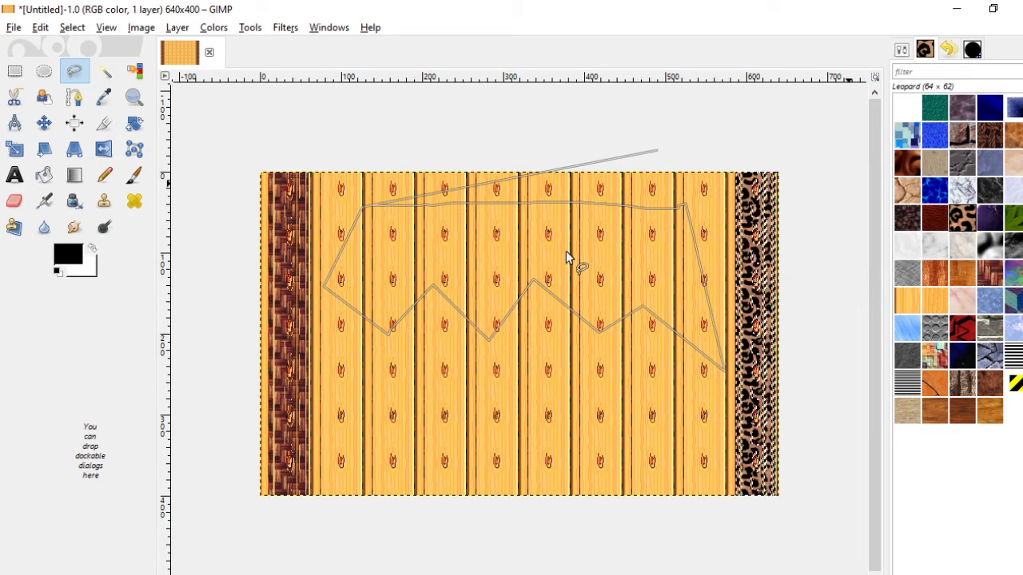
key(ctrl+z)
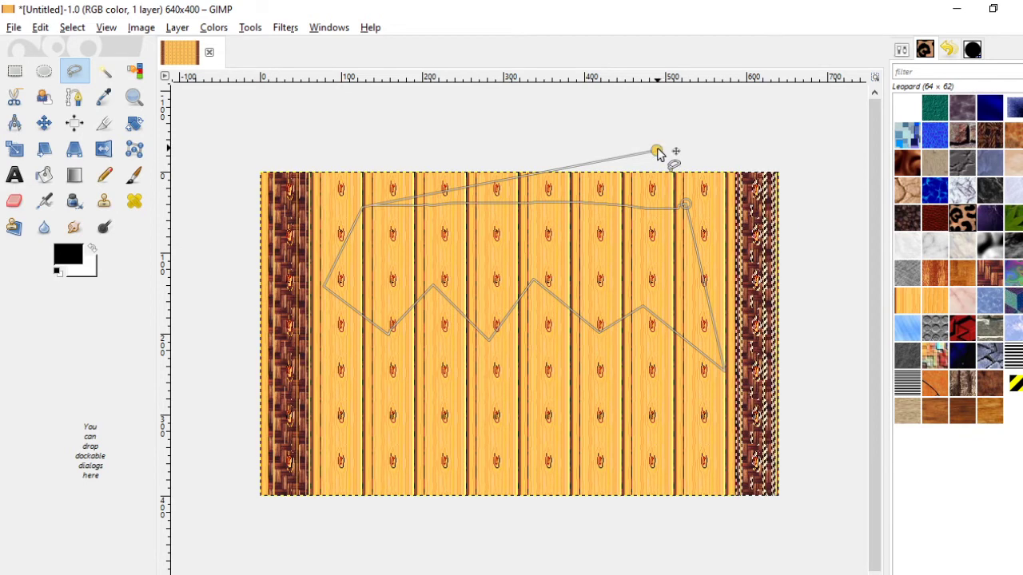
Fill the zigzag free-select region across the middle planks with the Leopard pattern
click(656, 152)
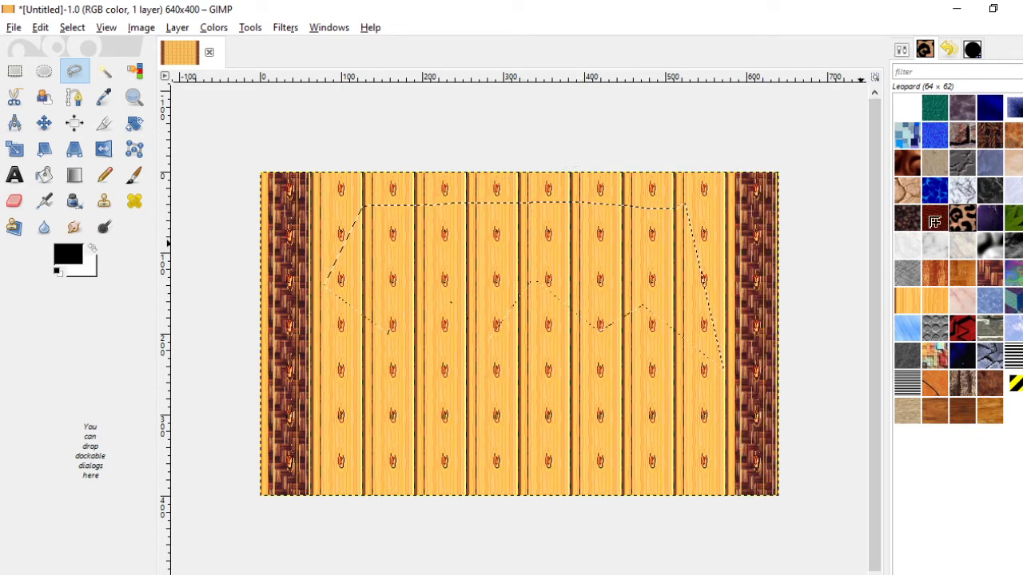
drag(934, 222, 509, 227)
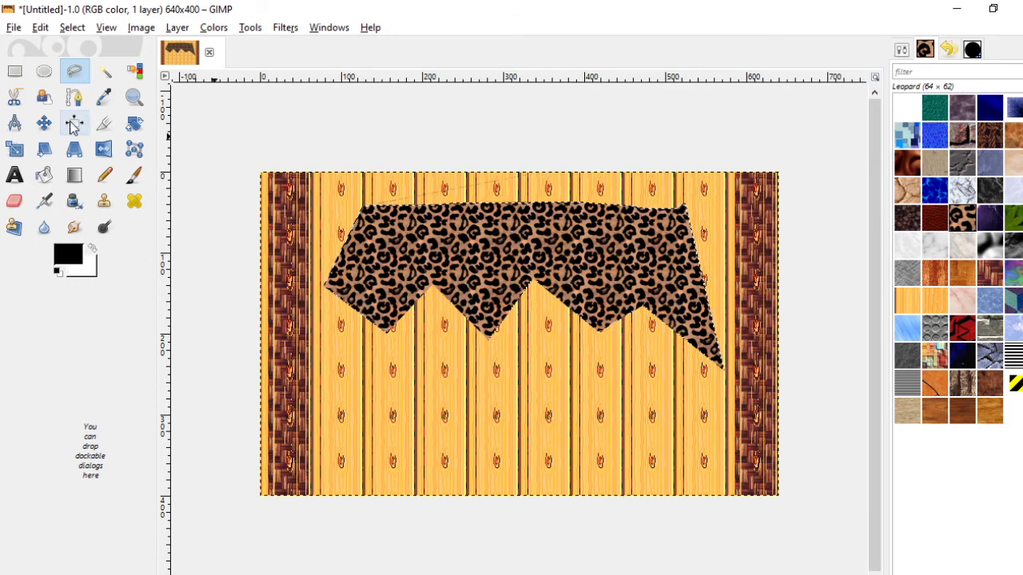
Select an ellipse across the lower planks beneath the leopard shape's left half and fill it with the Tree Bark pattern
click(40, 72)
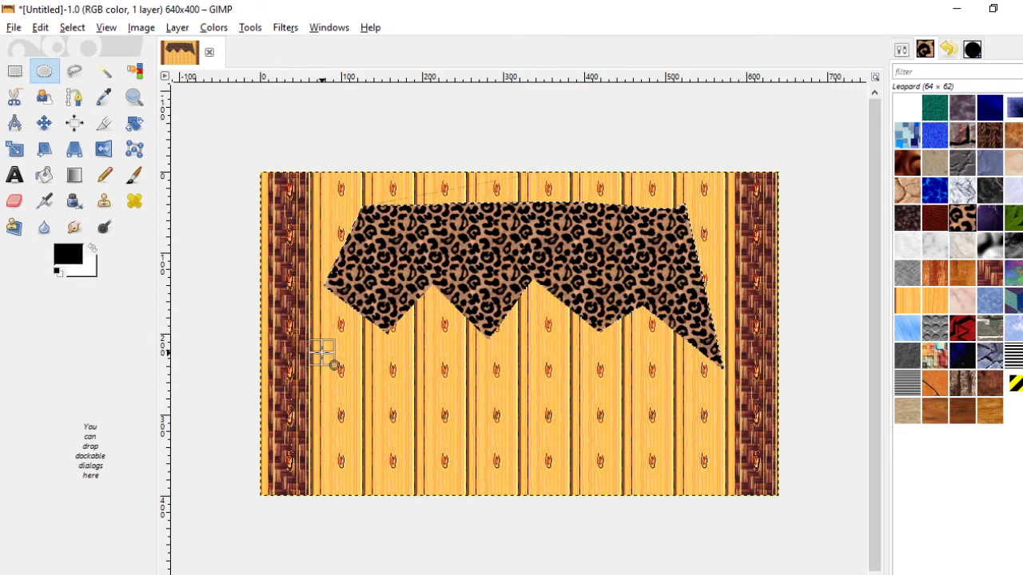
drag(321, 352, 524, 496)
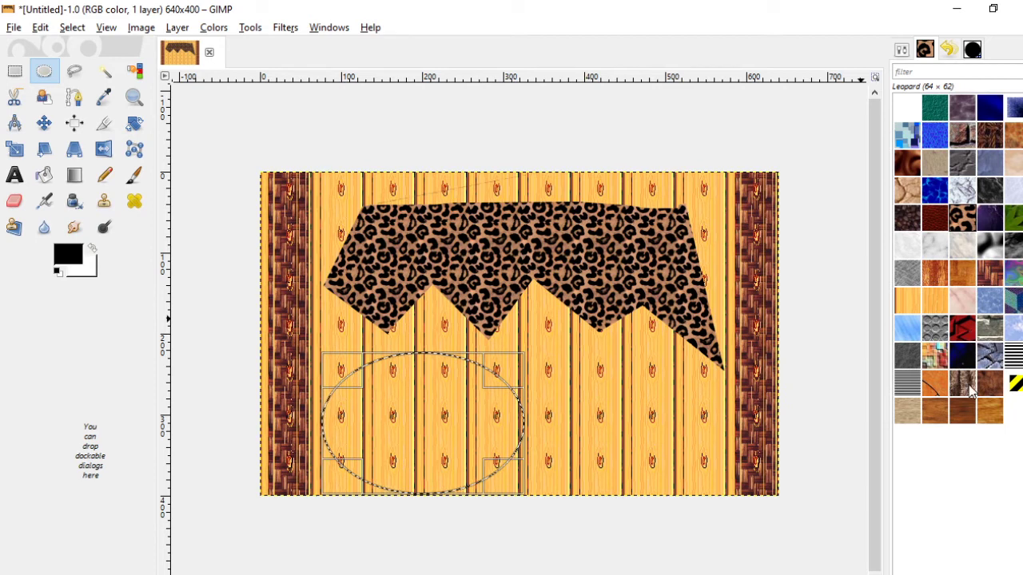
drag(971, 389, 452, 402)
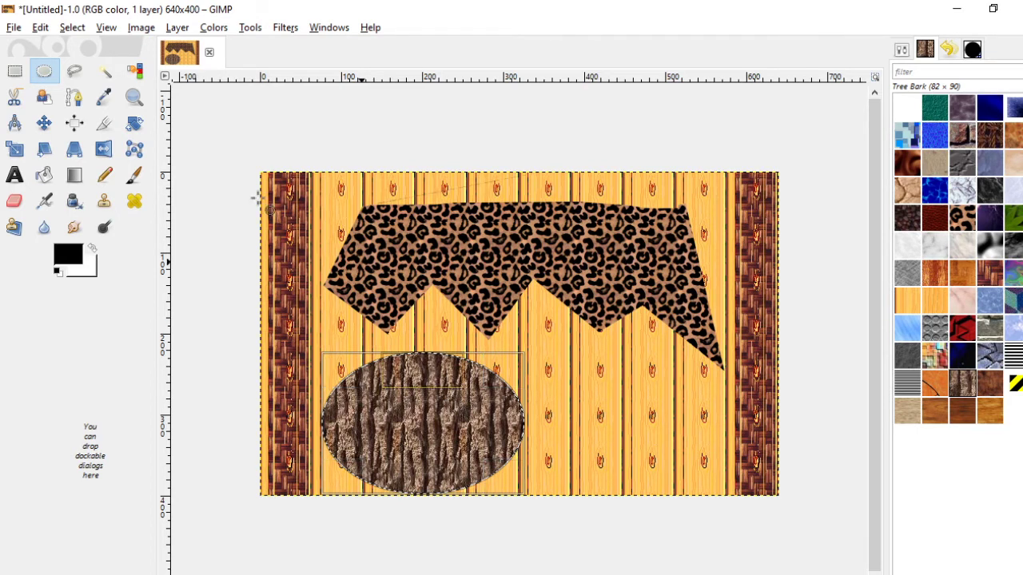
Select a rectangle between the bark ellipse and the right woven border, and fill it with the Bricks pattern
click(14, 73)
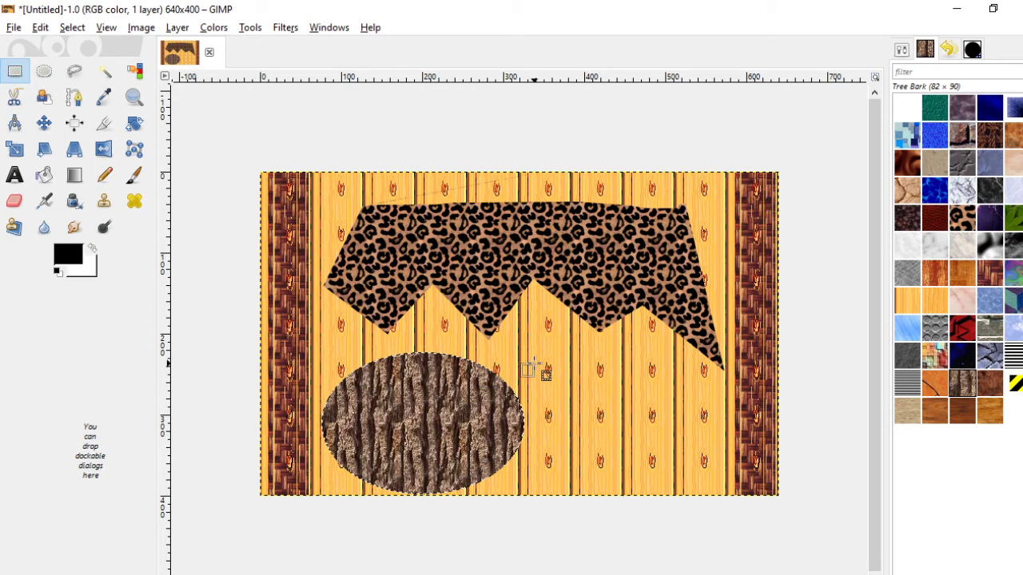
drag(533, 364, 733, 493)
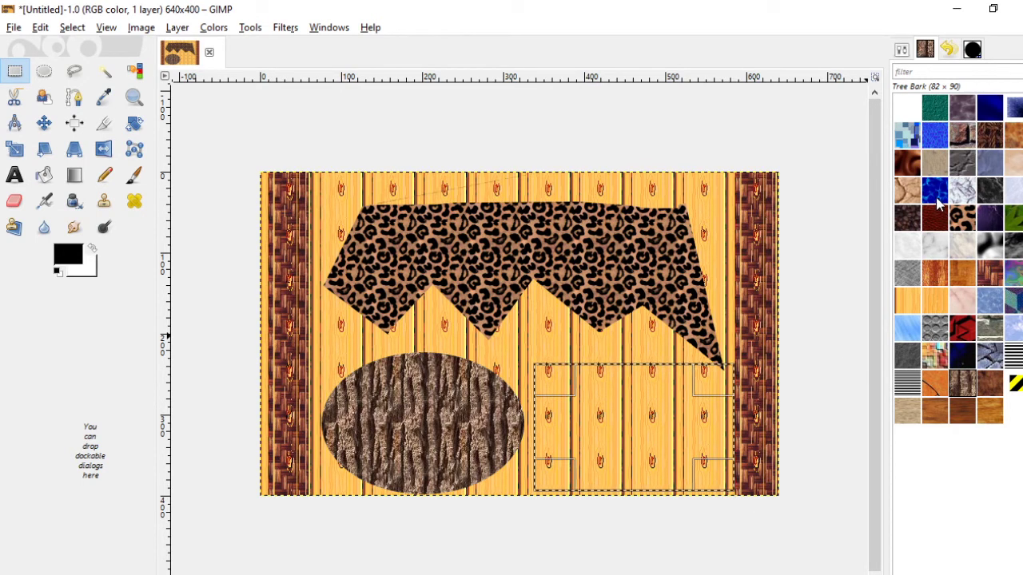
drag(937, 202, 670, 397)
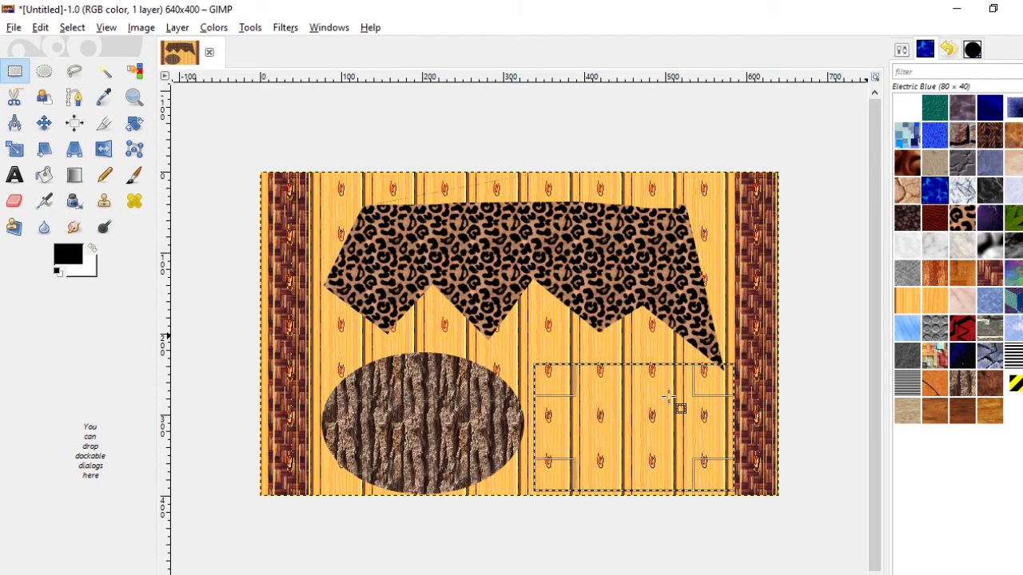
drag(959, 138, 687, 400)
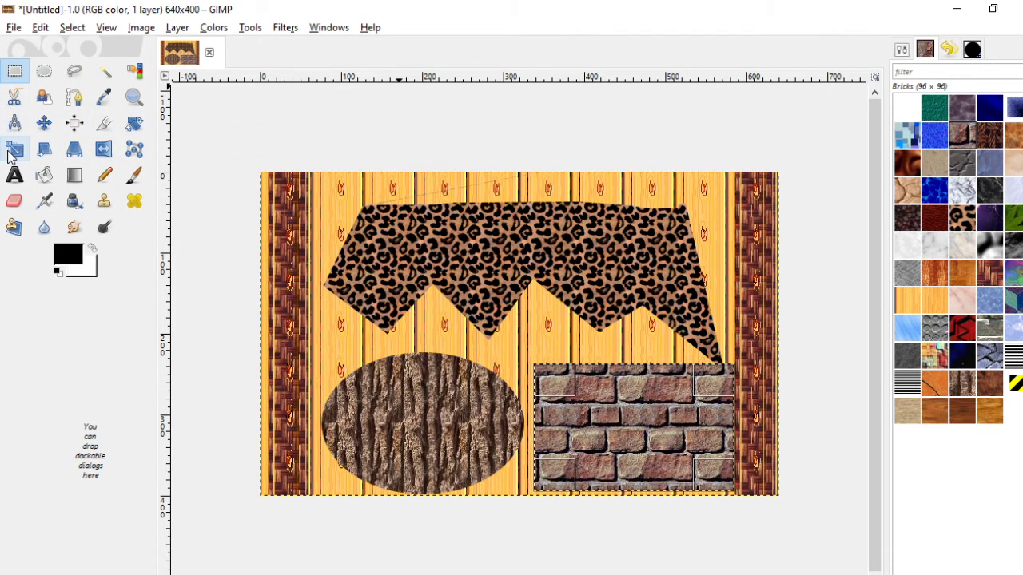
Open GIMP Image.JPG as a new layer in the current image
click(11, 27)
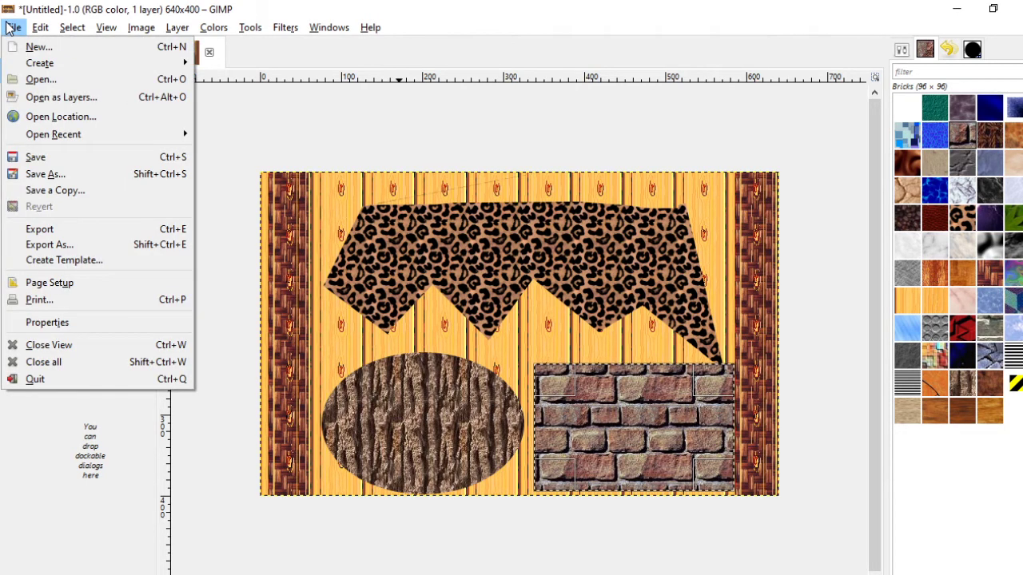
click(103, 99)
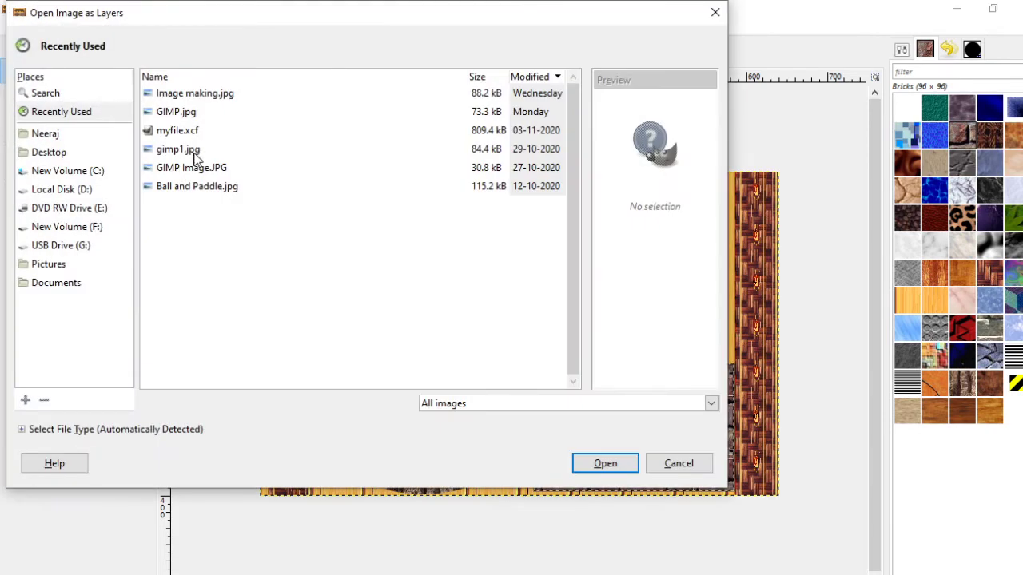
click(192, 176)
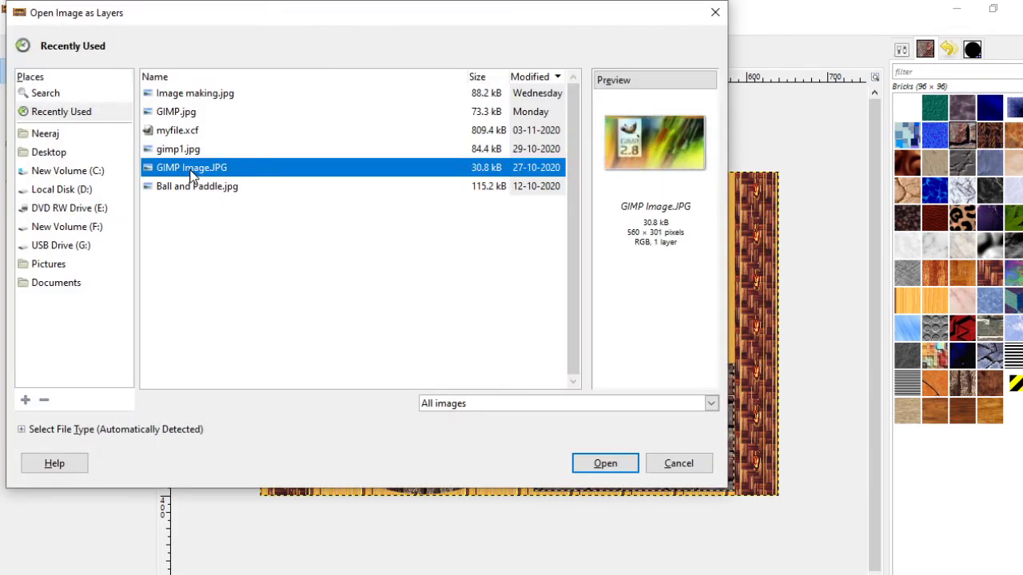
click(622, 469)
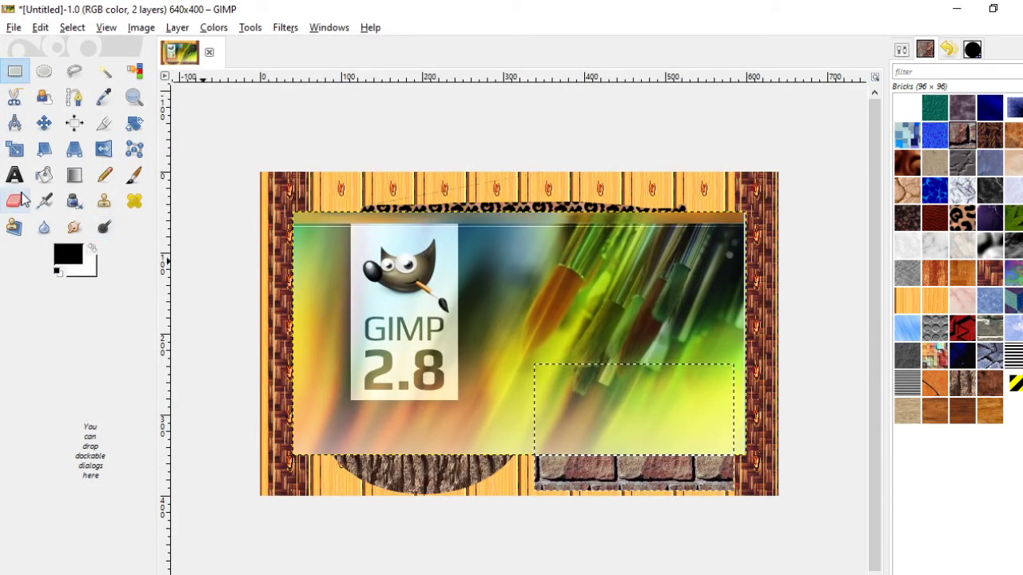
Try to scale the imported image while the brick rectangle is still selected, and undo the scaling
click(14, 149)
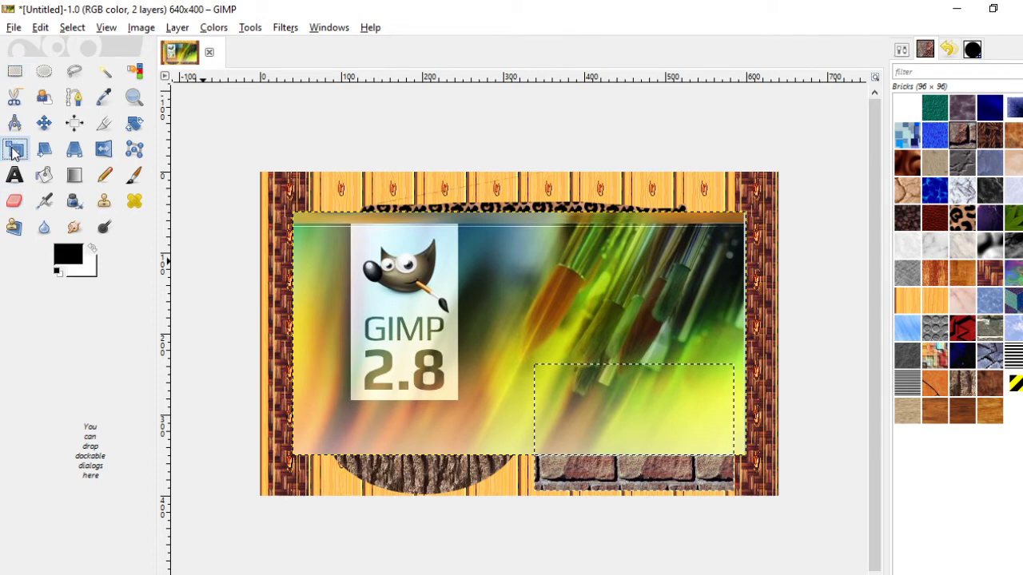
click(332, 254)
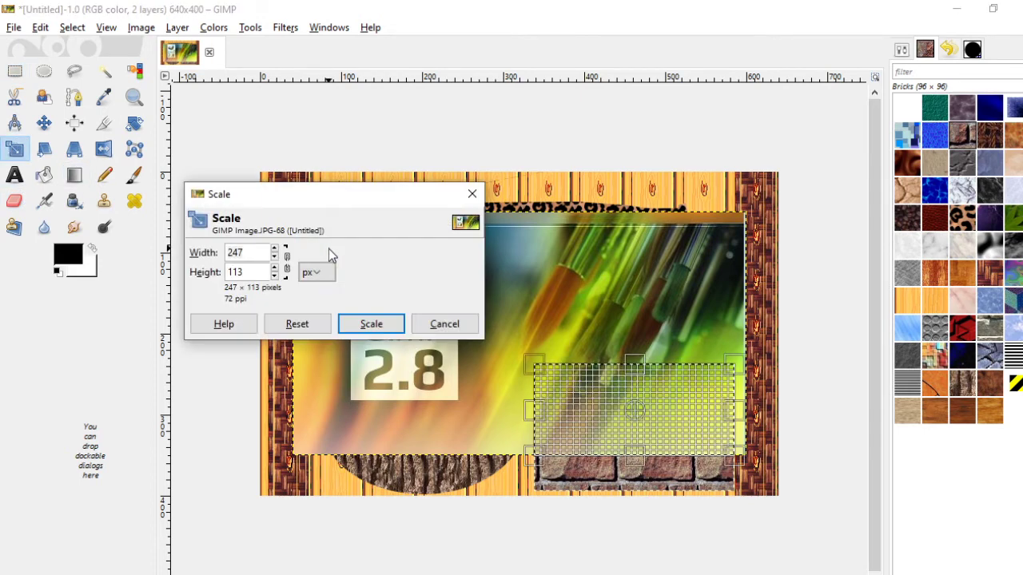
click(386, 324)
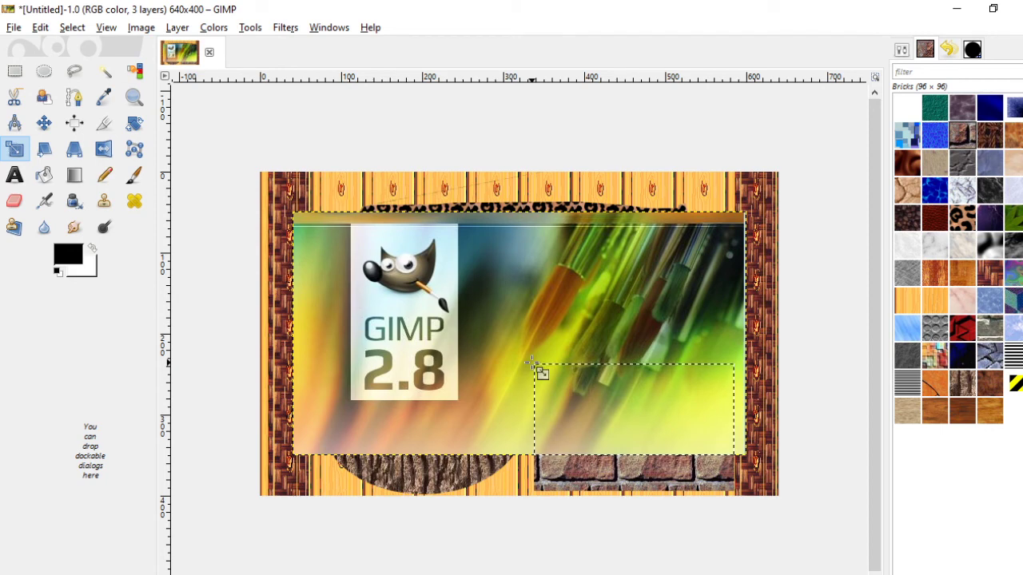
key(ctrl+z)
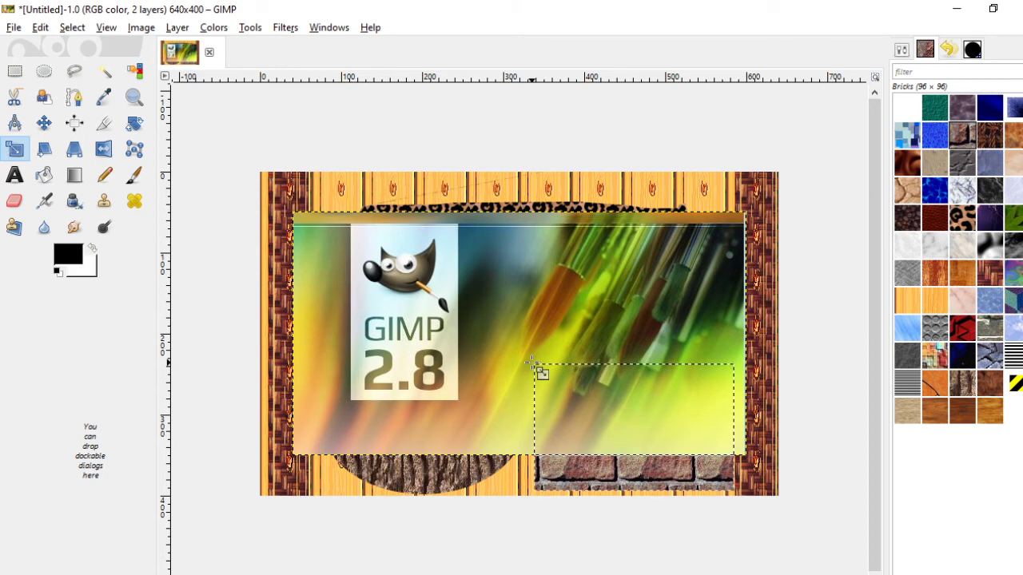
Try to scale the selected part of the imported image again, resizing it to about 235 × 106 px
click(298, 217)
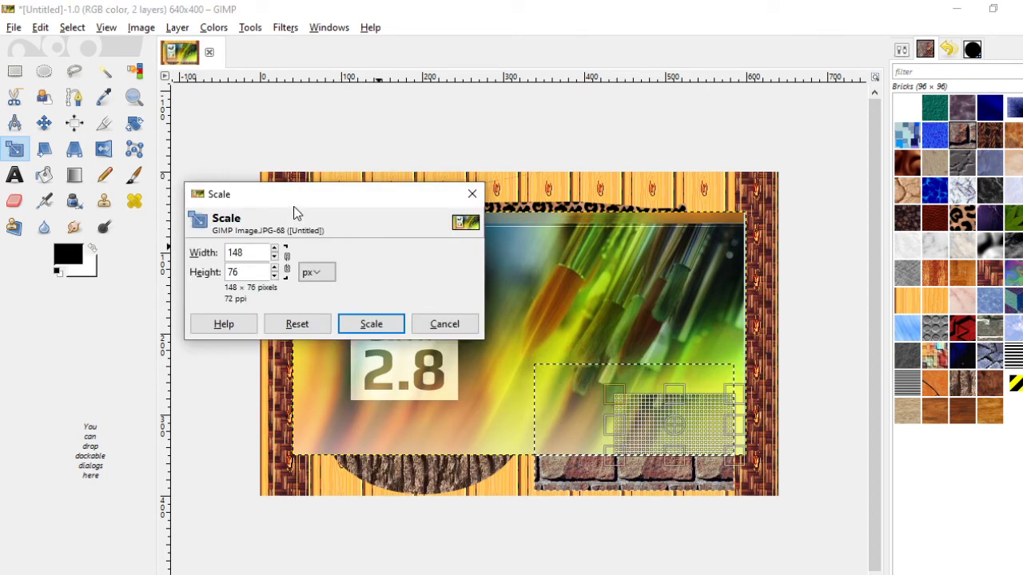
drag(614, 406, 503, 348)
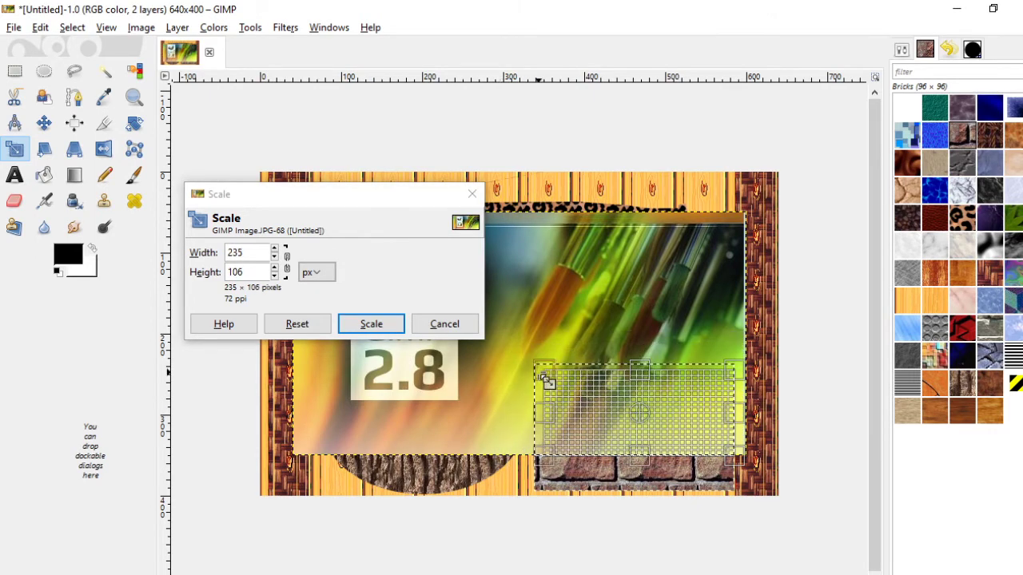
click(385, 324)
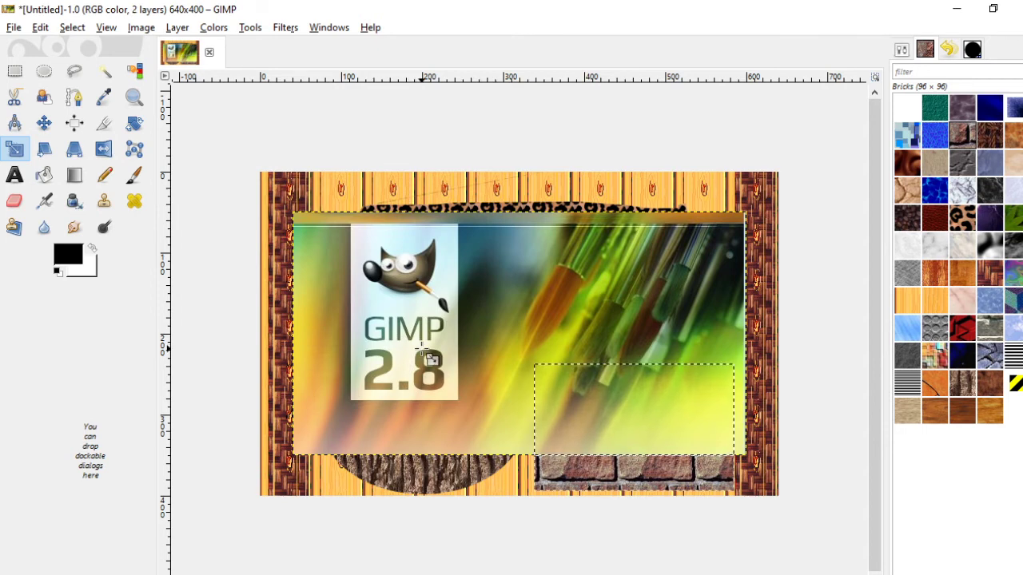
Select the whole imported image with a rectangle and scale it down to about half size, keeping its upper-left corner fixed
click(12, 74)
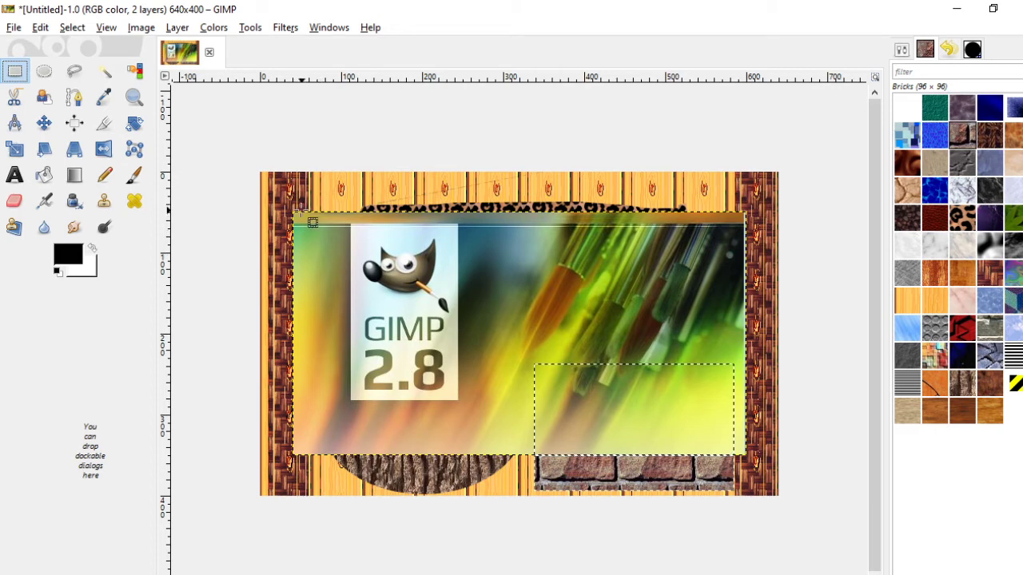
drag(306, 224, 748, 456)
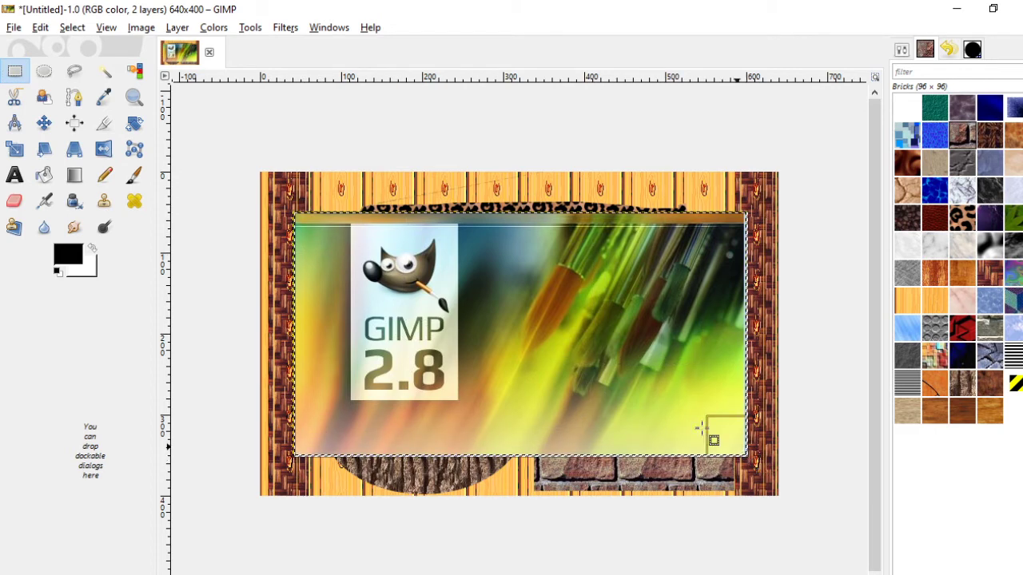
click(14, 150)
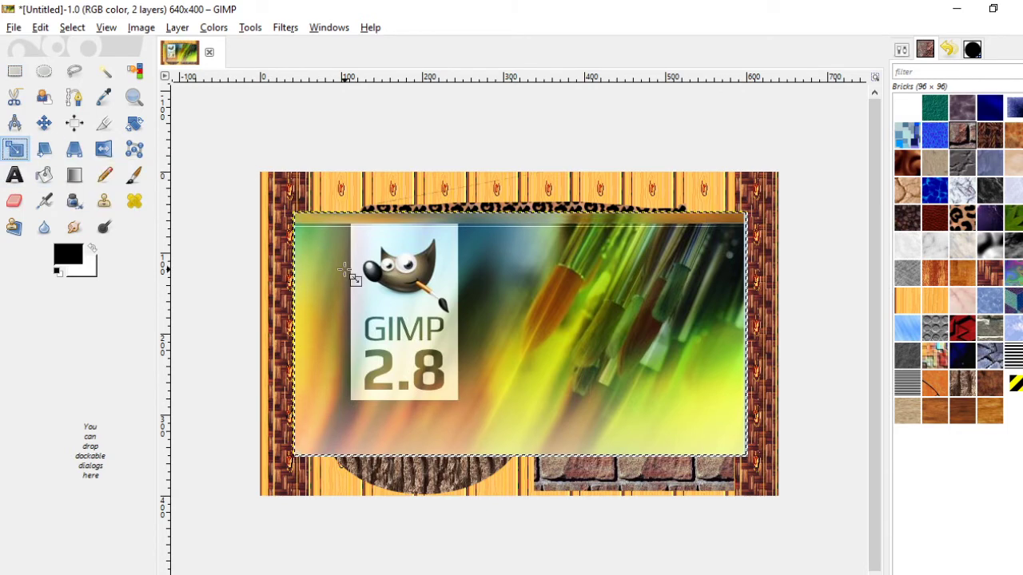
click(349, 273)
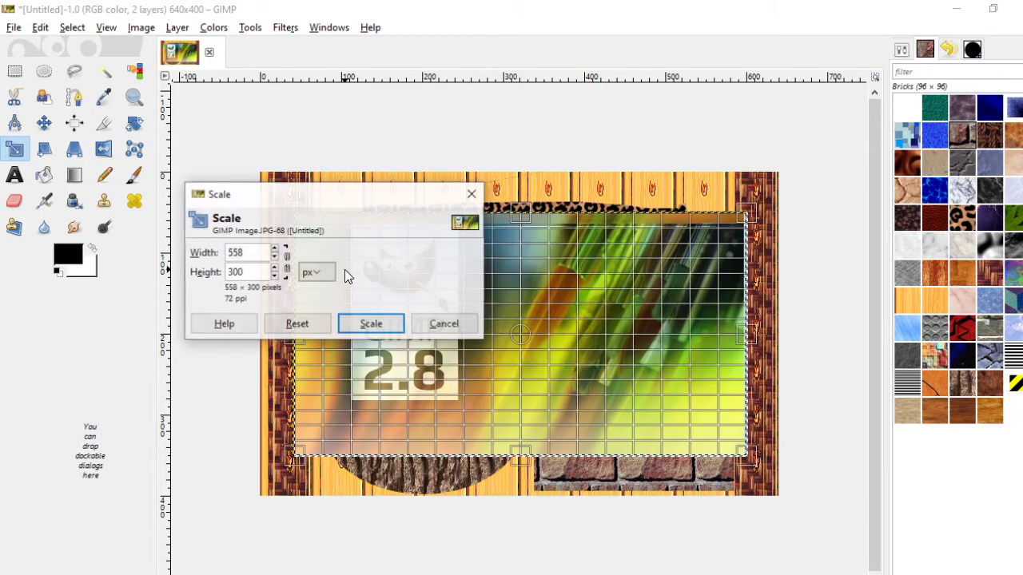
drag(744, 452, 498, 345)
click(395, 328)
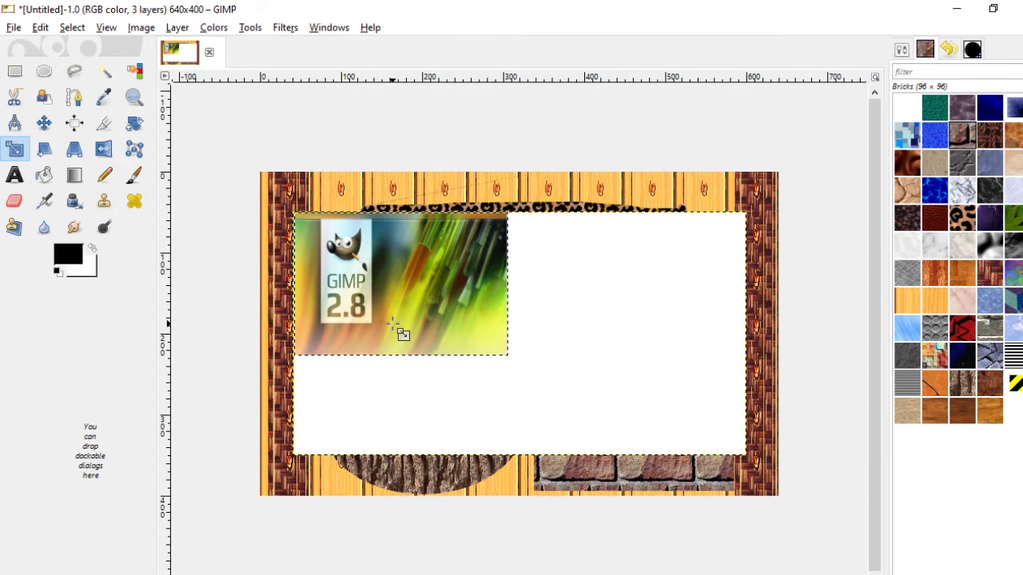
Undo the scaling and move the full-size imported image layer into the canvas's upper-left corner
click(51, 125)
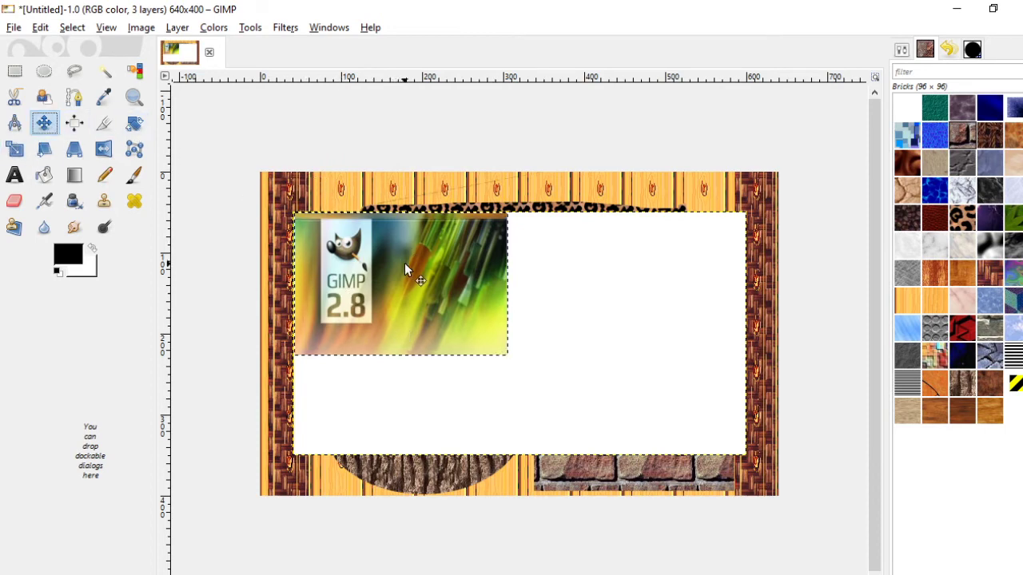
mouse_move(405, 263)
mouse_down()
mouse_move(382, 221)
mouse_move(445, 292)
mouse_move(417, 274)
mouse_move(404, 279)
mouse_move(405, 264)
mouse_up()
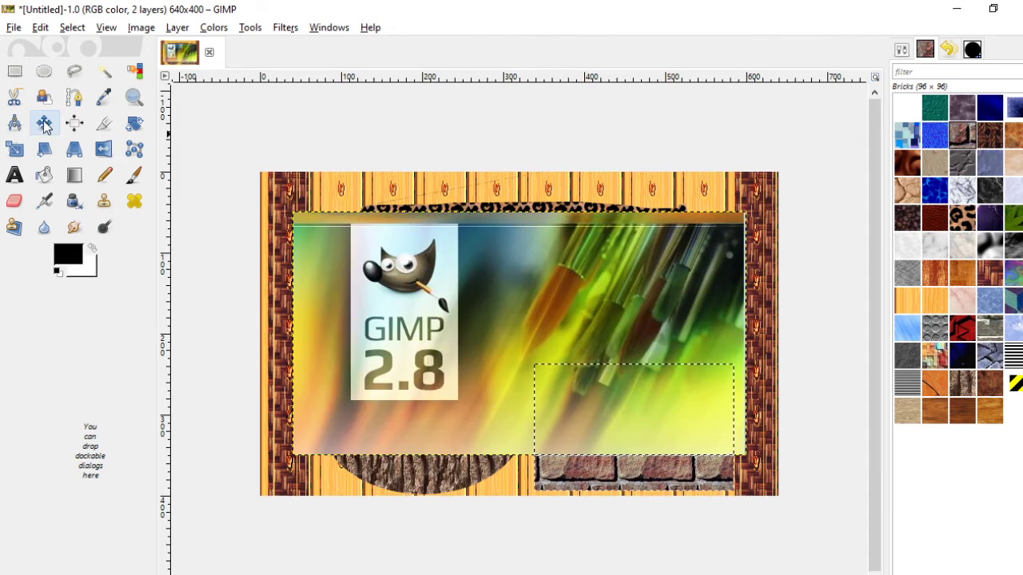
mouse_move(479, 254)
mouse_down()
mouse_move(516, 341)
mouse_move(457, 268)
mouse_move(473, 227)
mouse_move(458, 213)
mouse_up()
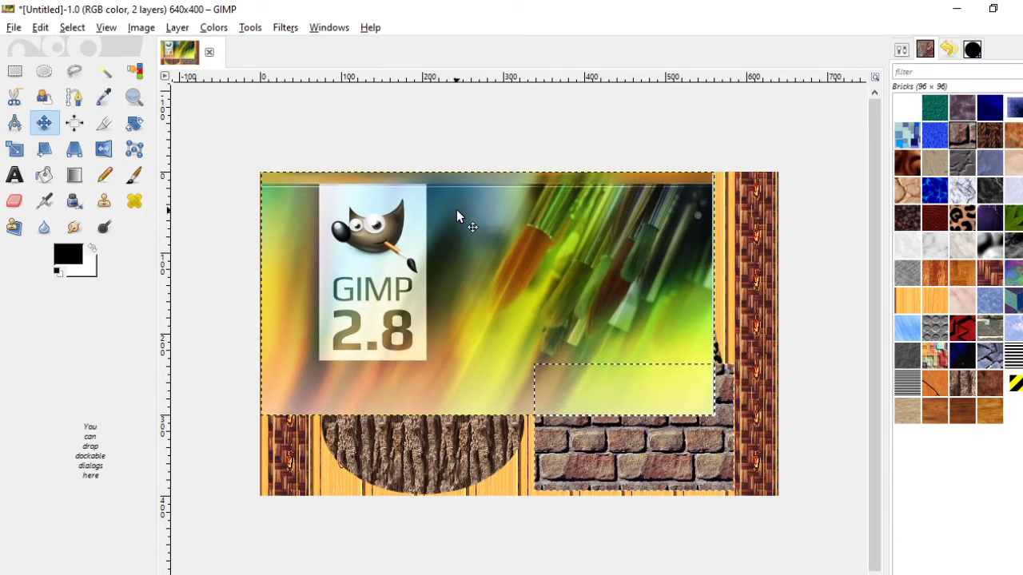
click(14, 149)
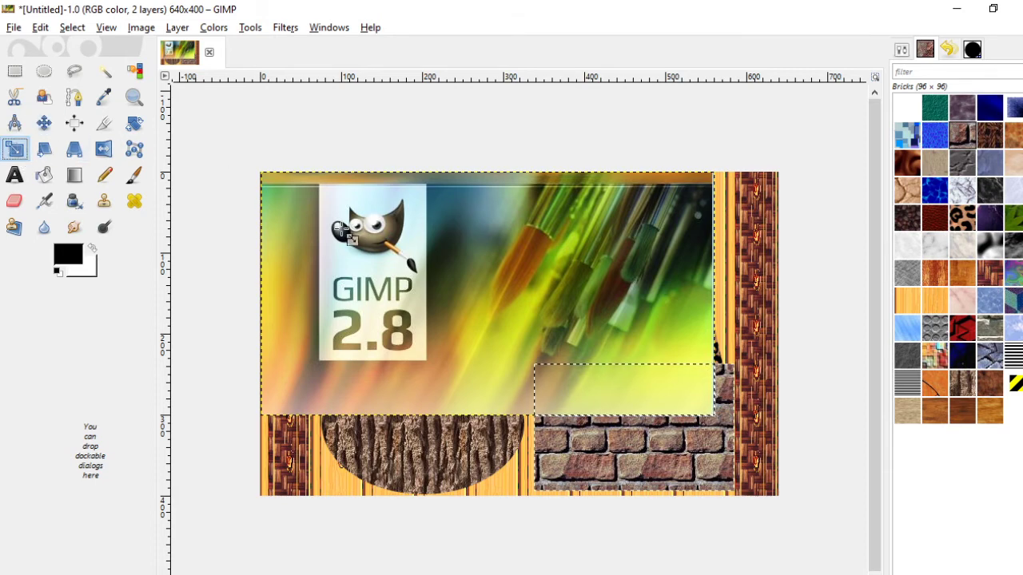
click(341, 229)
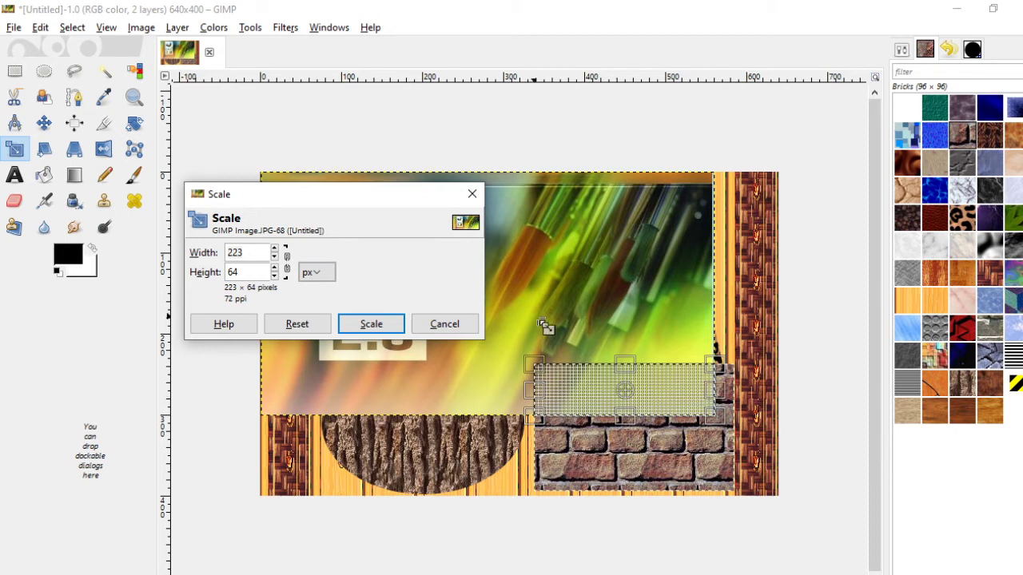
click(454, 329)
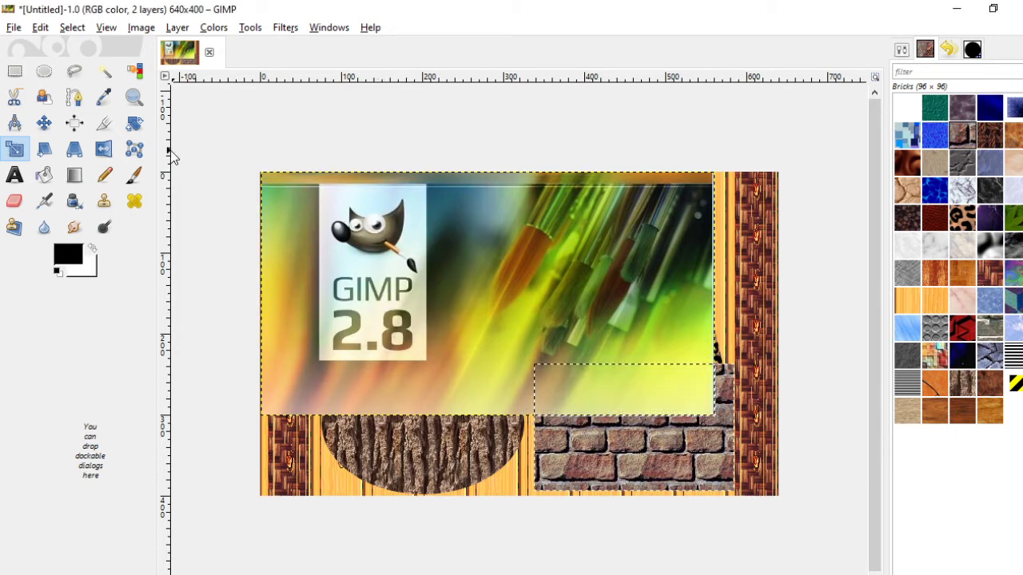
Select the whole imported image with a rectangle and scale the selected content down to 180 × 166 px
click(15, 71)
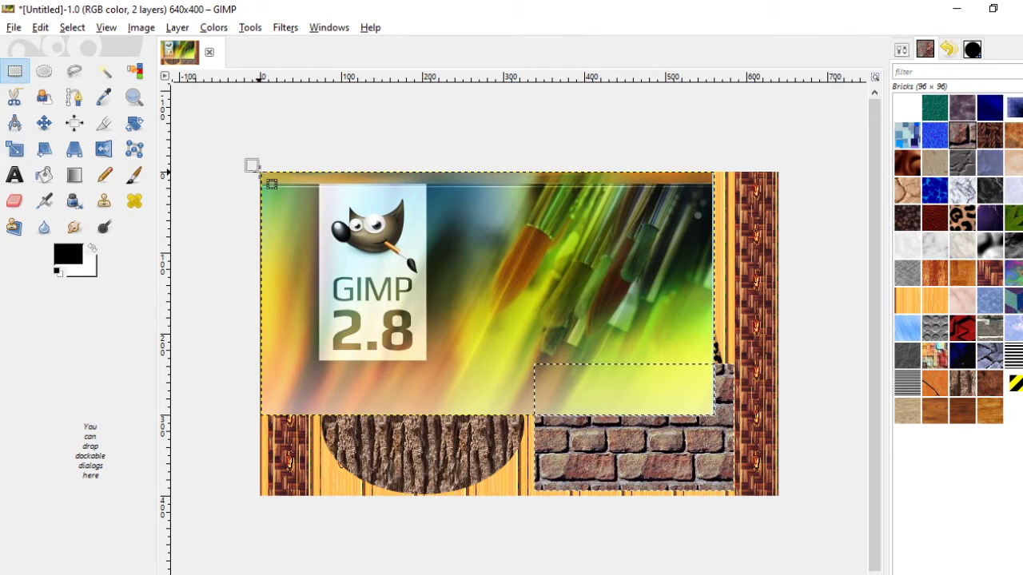
drag(259, 172, 713, 416)
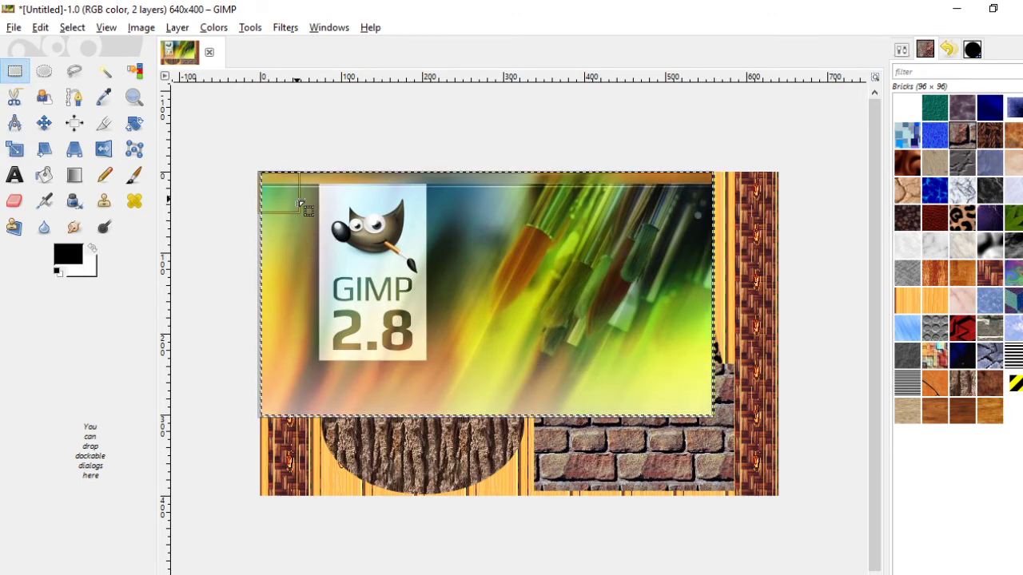
click(16, 150)
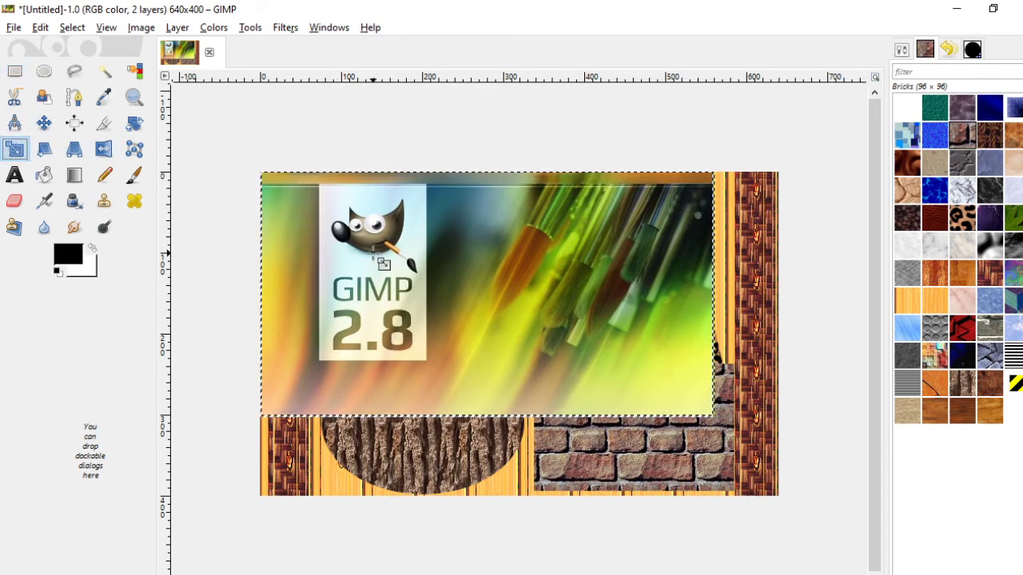
click(414, 265)
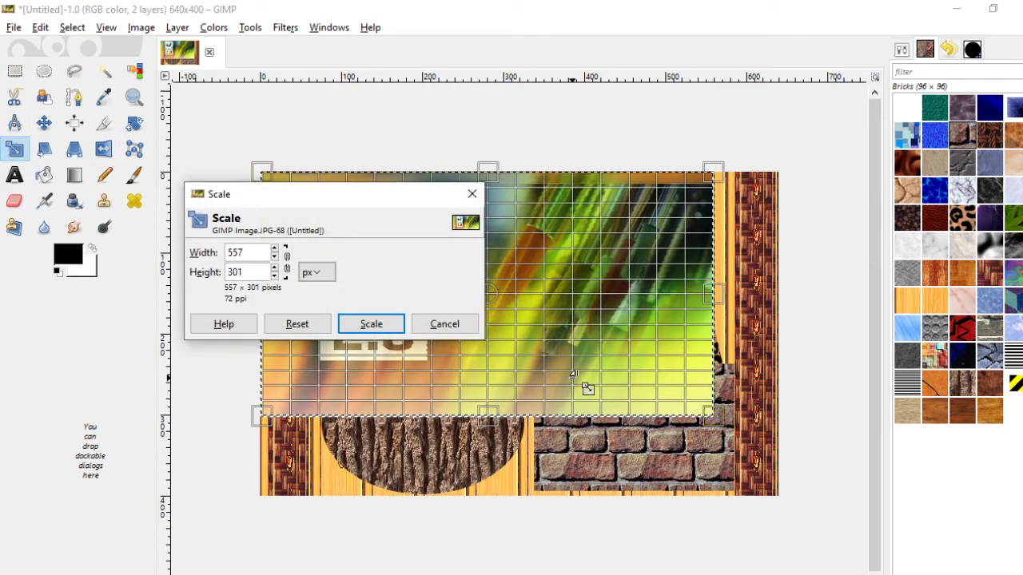
drag(279, 276, 274, 257)
click(387, 324)
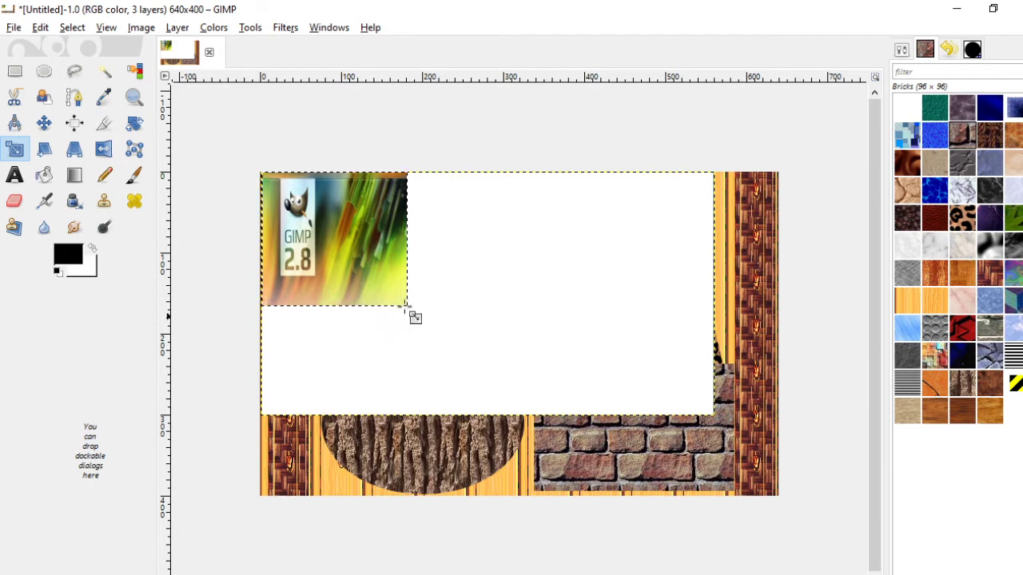
click(476, 372)
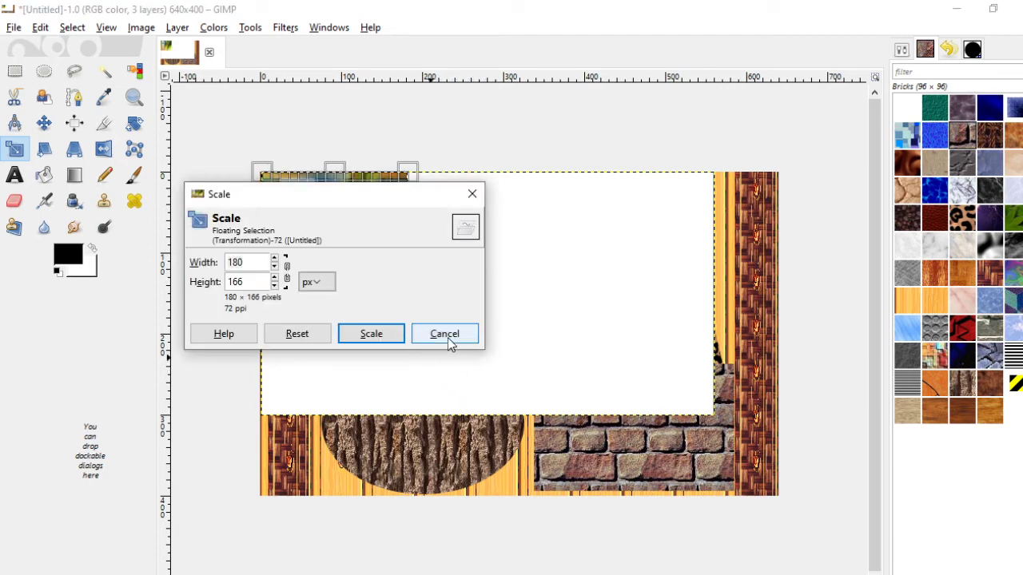
click(445, 335)
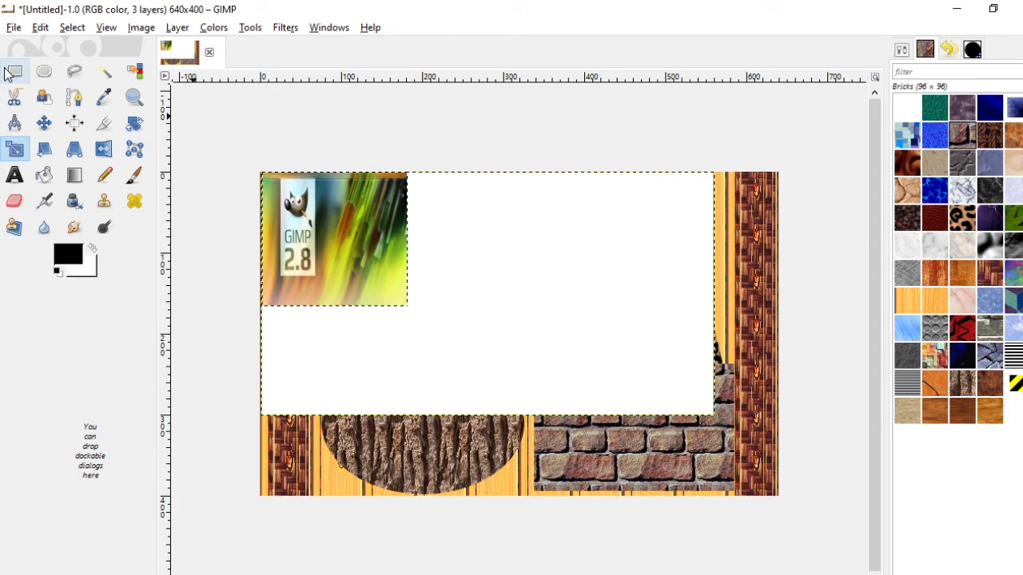
Anchor the scaled-down image and select the white area around it with Fuzzy Select
click(105, 73)
click(489, 206)
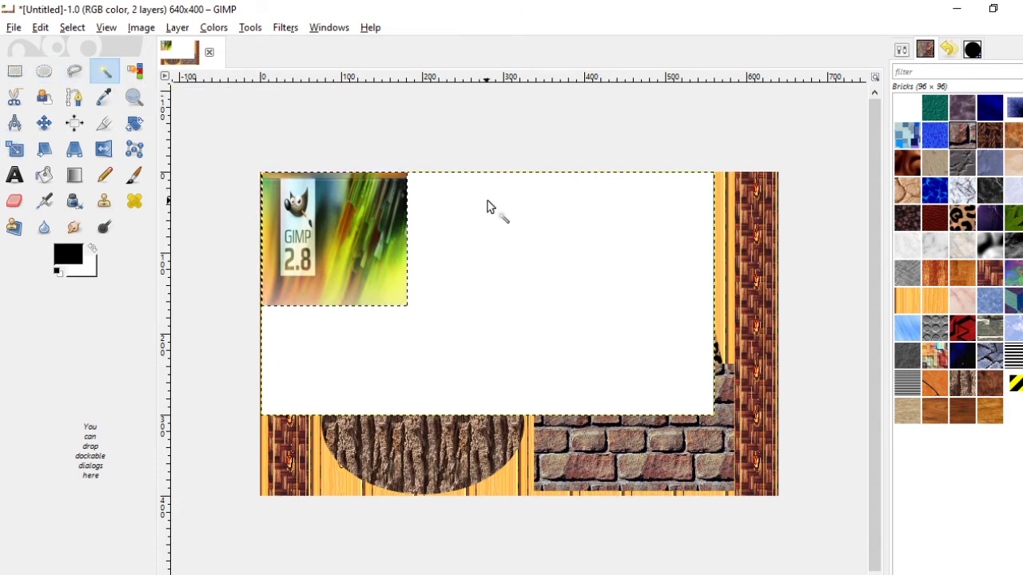
click(541, 272)
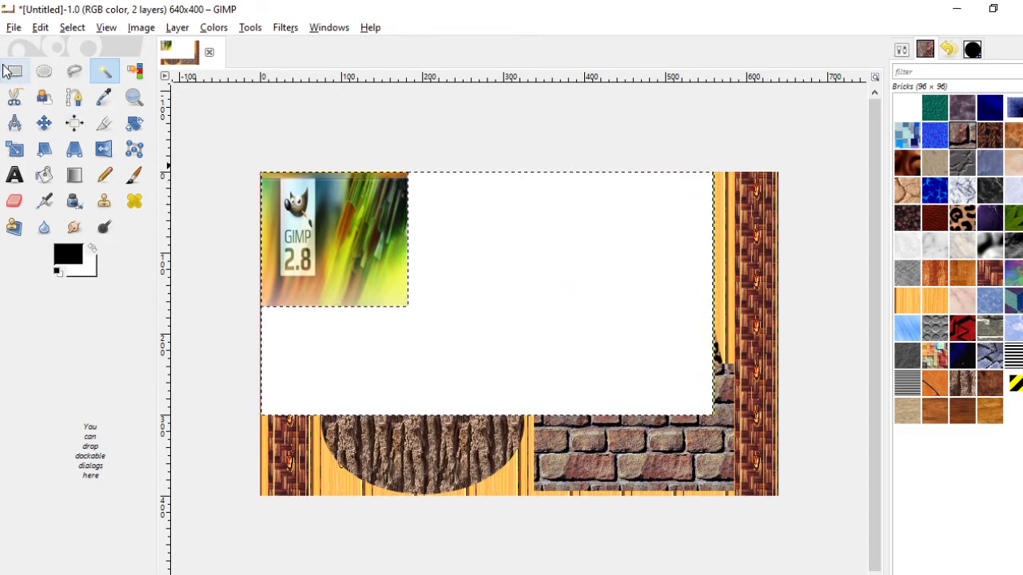
Draw a wide elliptical selection in the white area beside the scaled image and fill it with the Pine? pattern
click(44, 71)
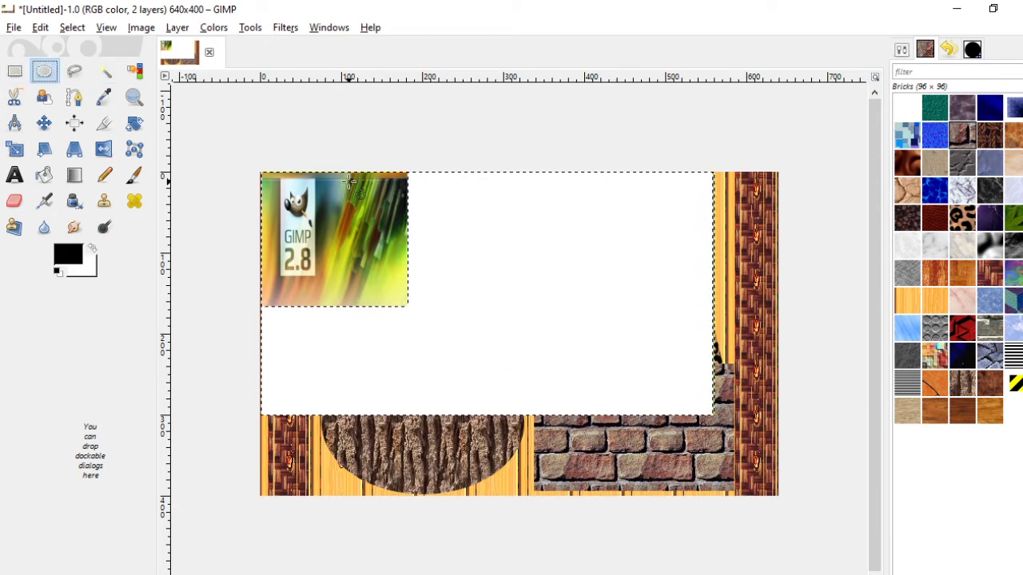
drag(411, 175, 718, 342)
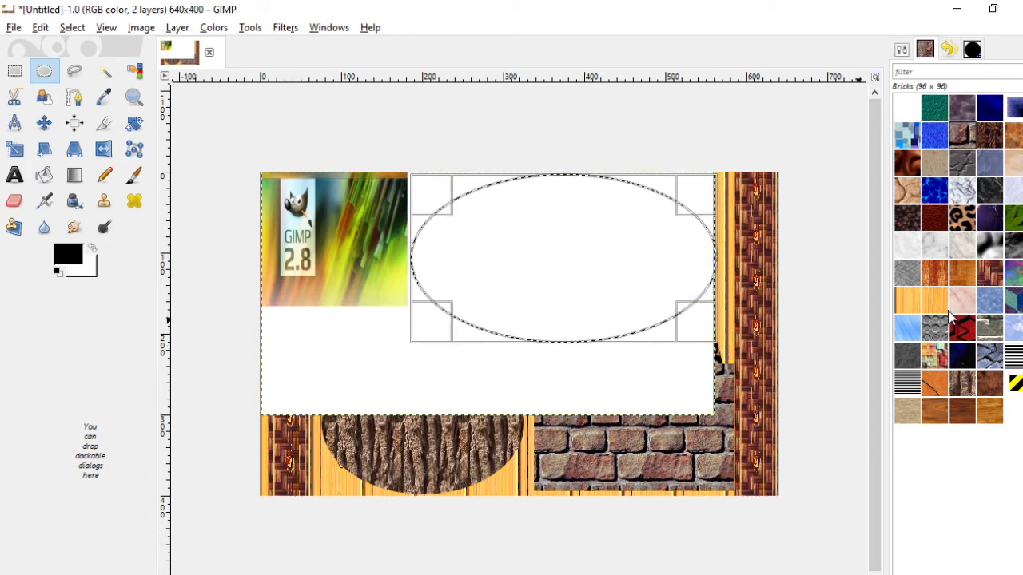
drag(935, 300, 575, 245)
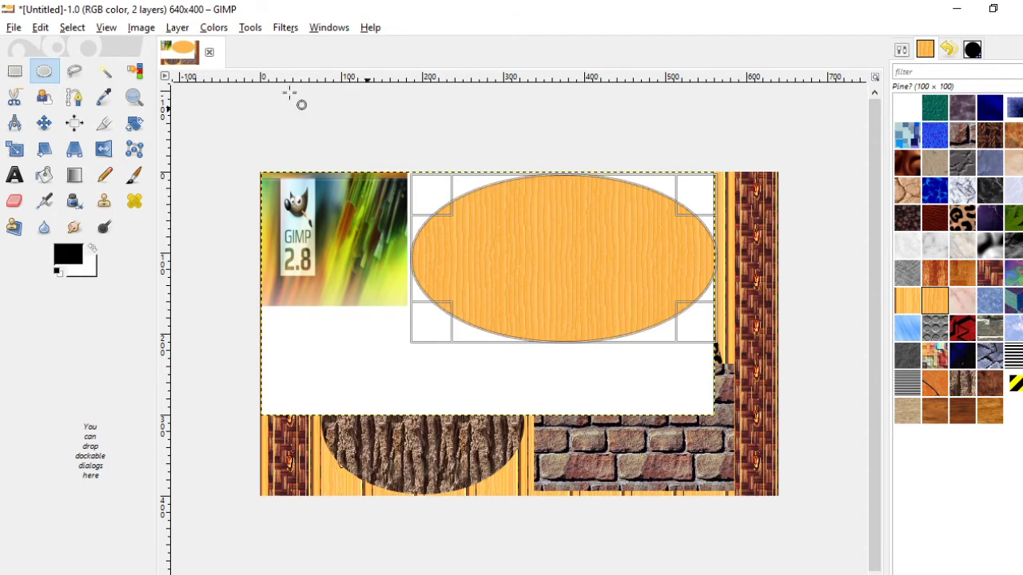
Create a new blank image of 640 × 400 px
click(12, 29)
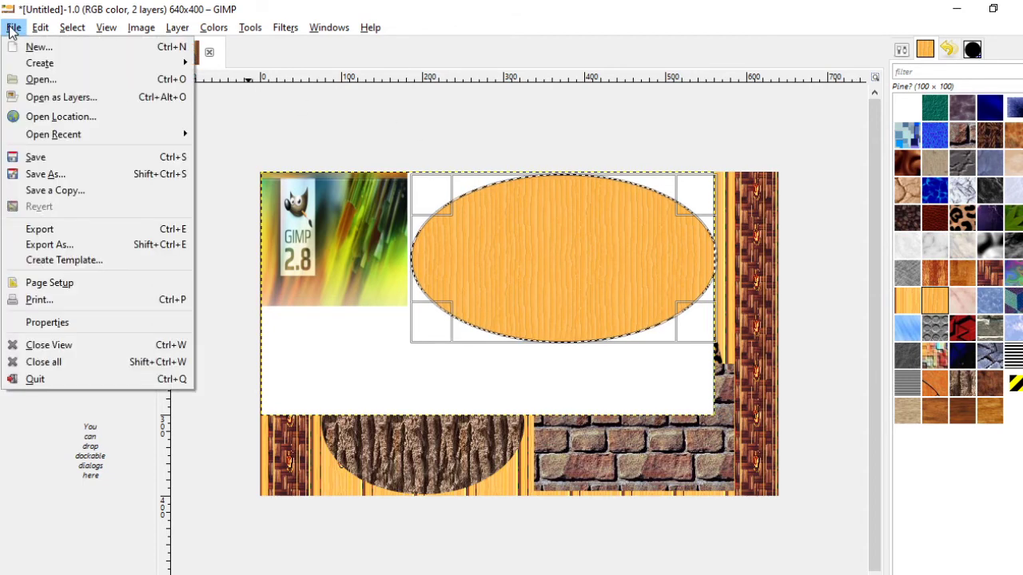
click(85, 50)
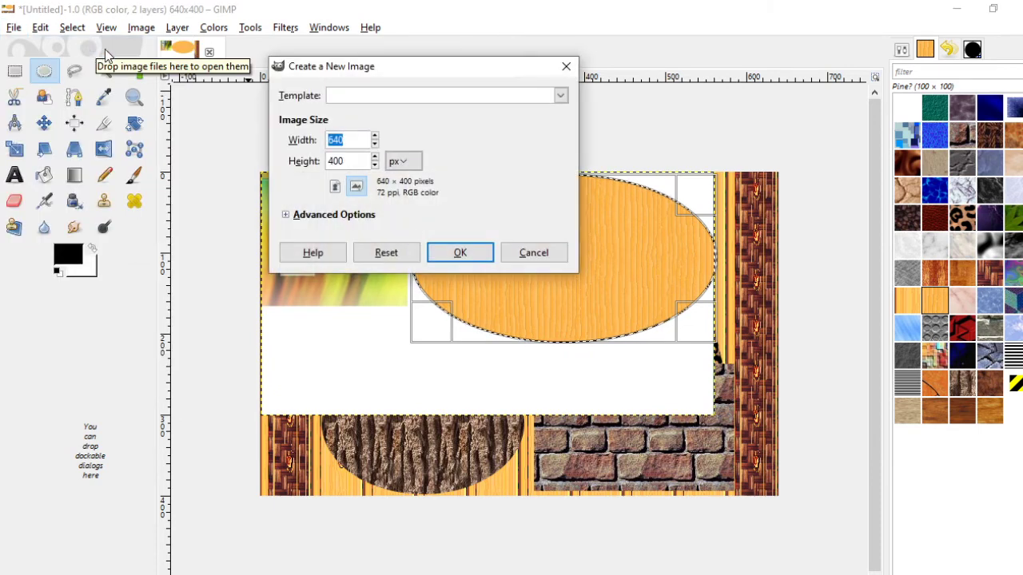
click(438, 254)
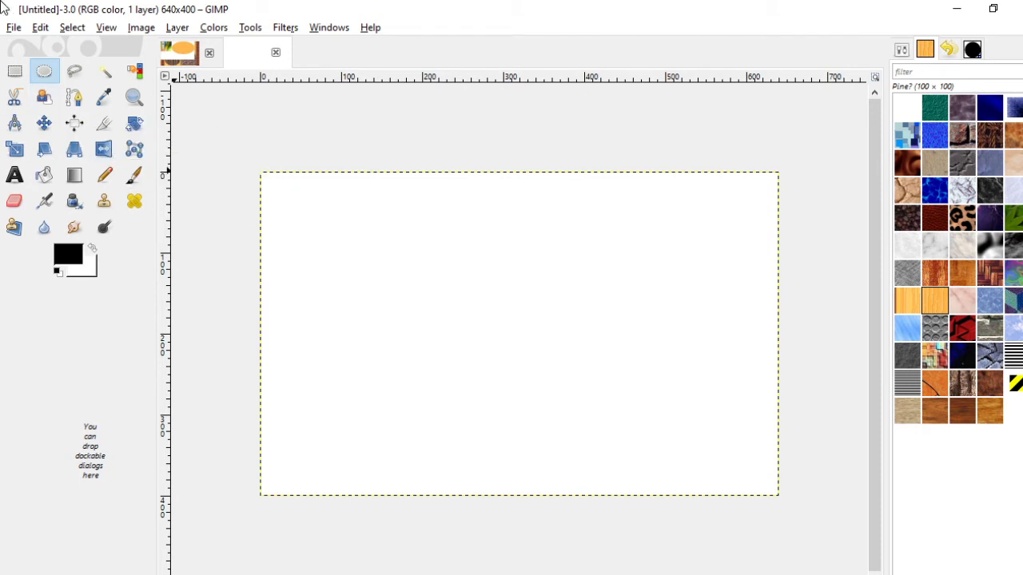
Open gimp1.jpg from the GIMP folder as a separate image
click(11, 28)
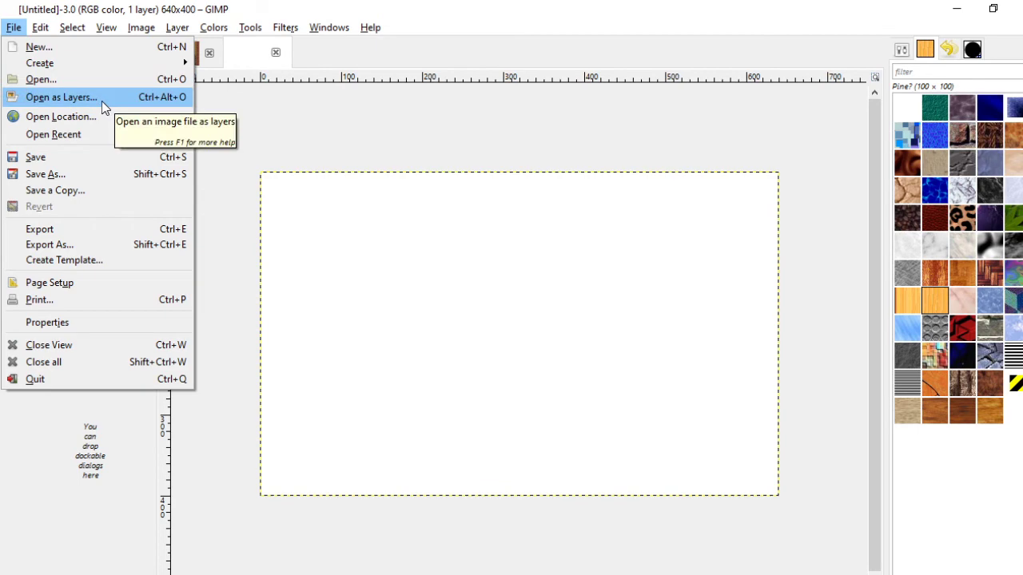
click(125, 83)
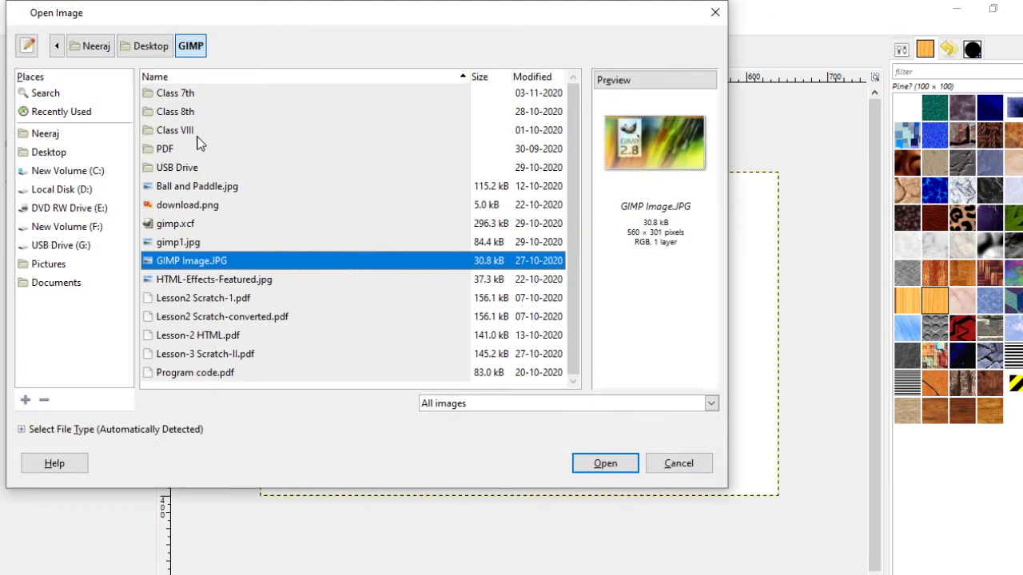
click(211, 244)
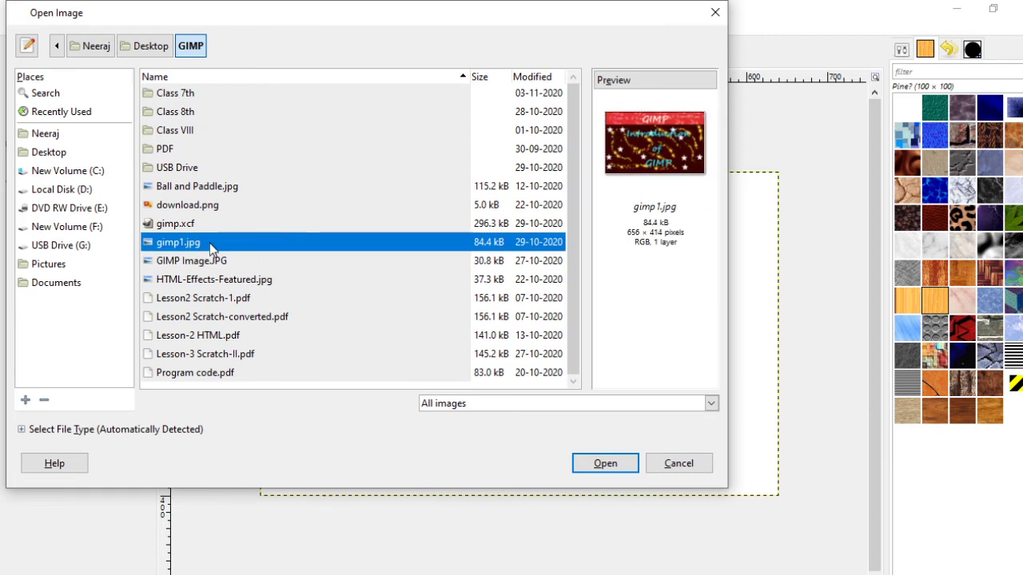
click(598, 464)
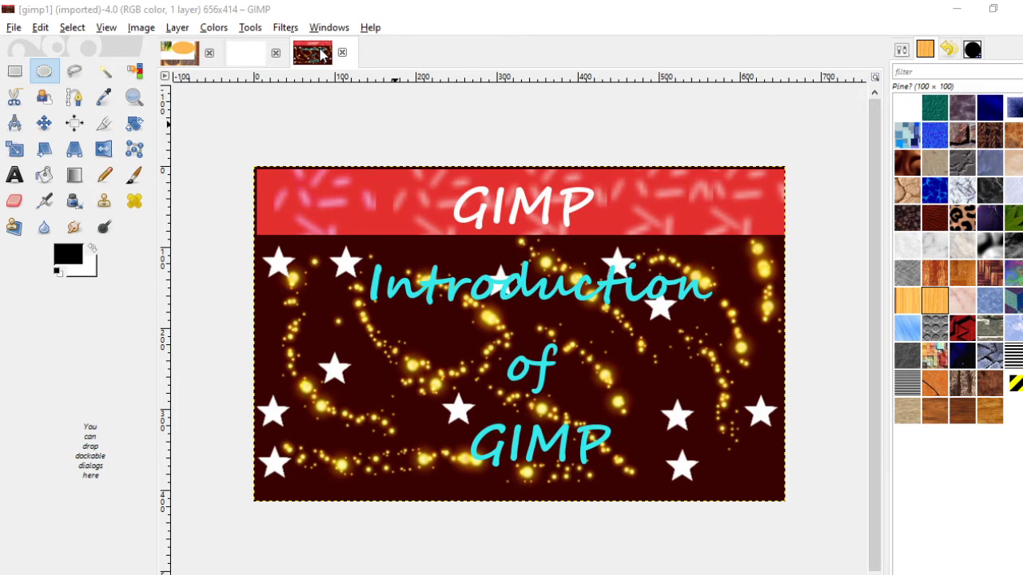
Return to the blank image and open GIMP Image.JPG in it as a new layer
click(231, 58)
click(13, 27)
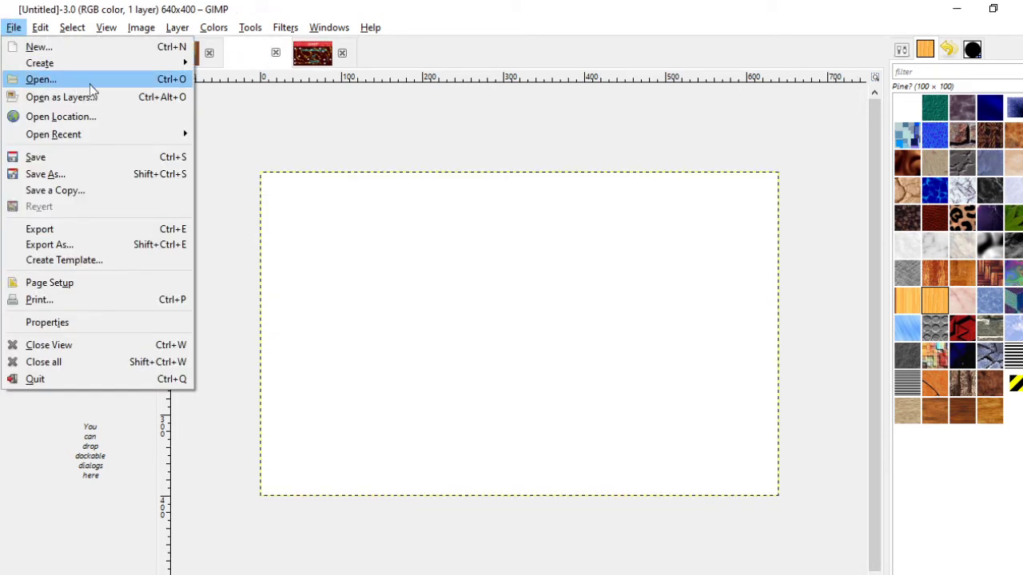
click(153, 98)
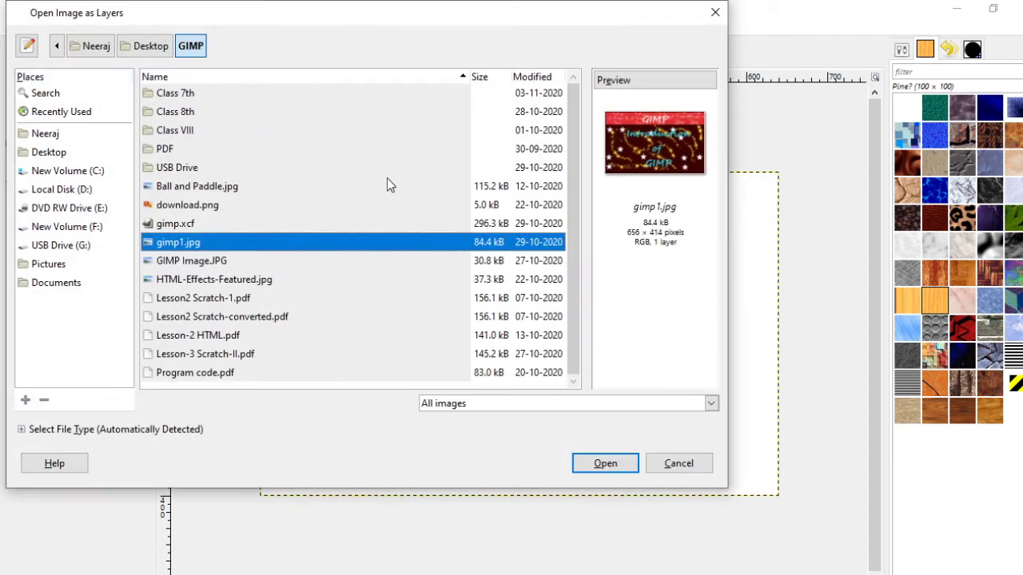
click(237, 260)
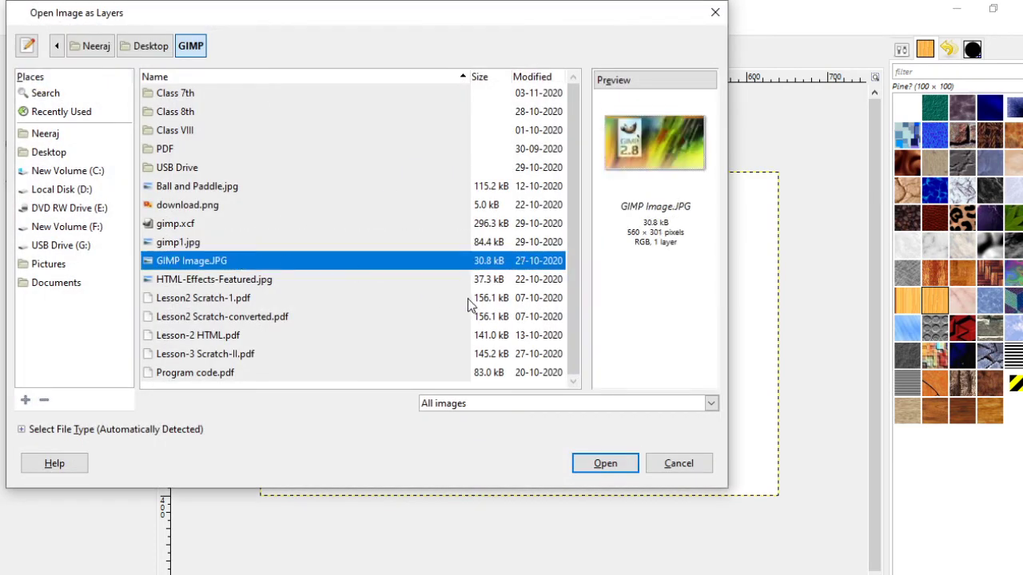
click(605, 464)
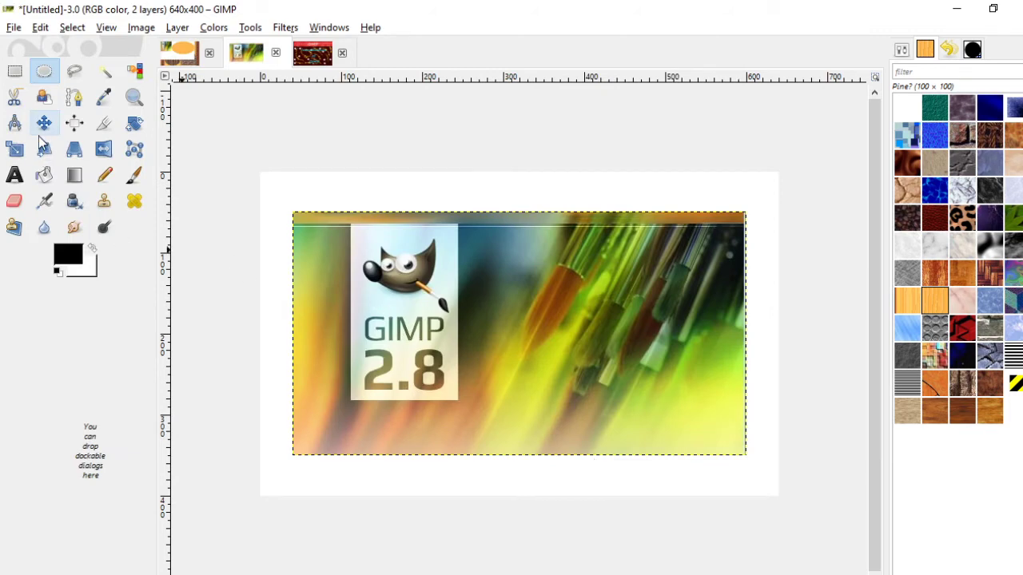
Scale the GIMP Image layer down to about 230 × 174 px and move it horizontally toward the canvas centre
click(19, 152)
click(426, 296)
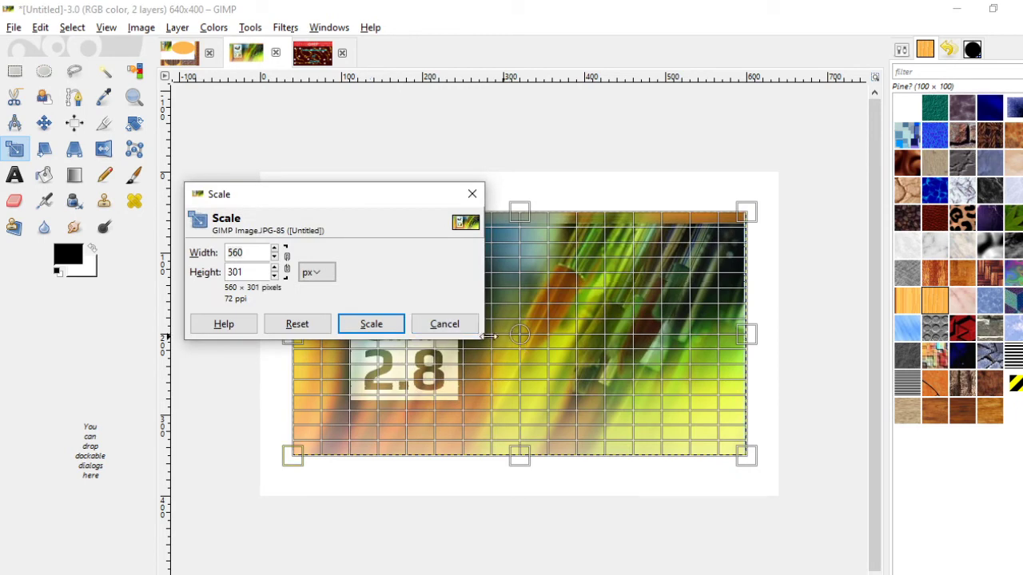
drag(745, 454, 494, 374)
click(375, 324)
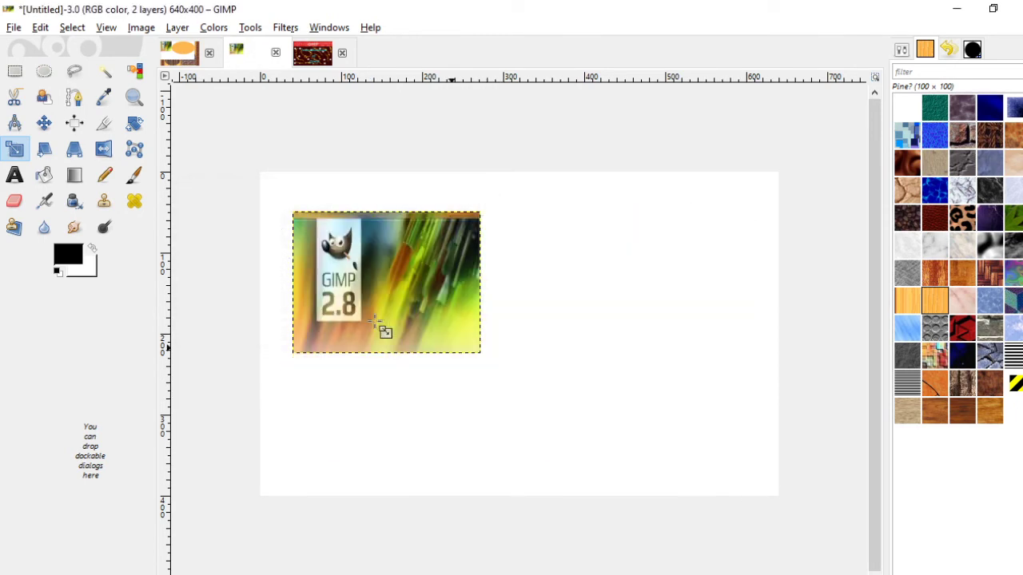
click(45, 123)
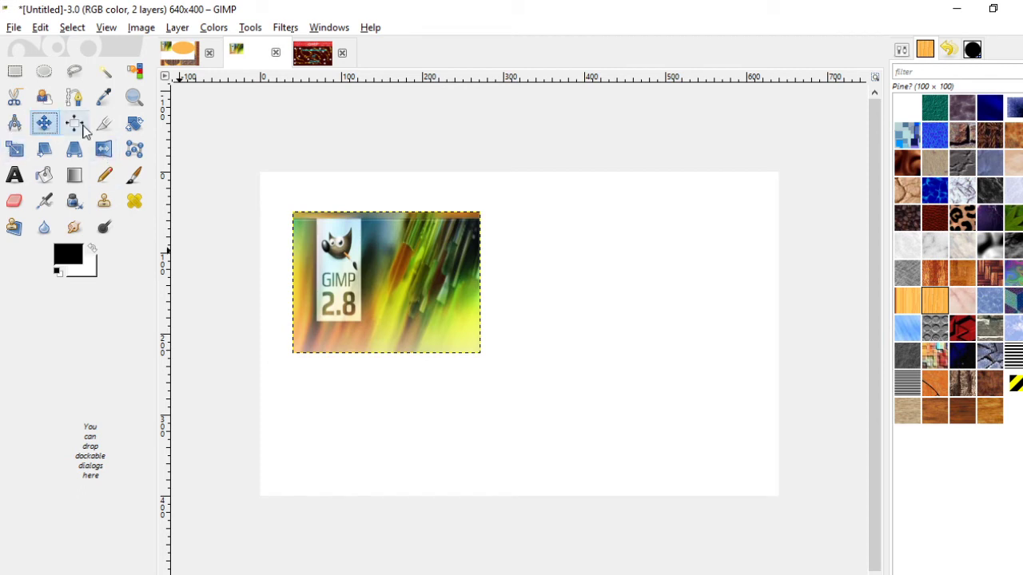
drag(355, 266, 443, 267)
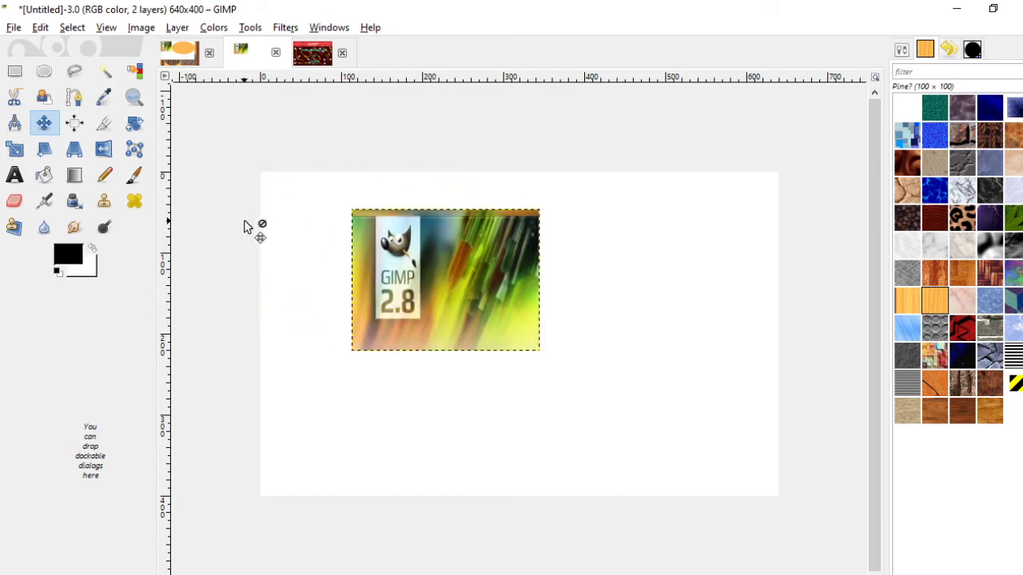
Crop the image to the GIMP 2.8 logo panel, about 53 × 124 px
click(105, 122)
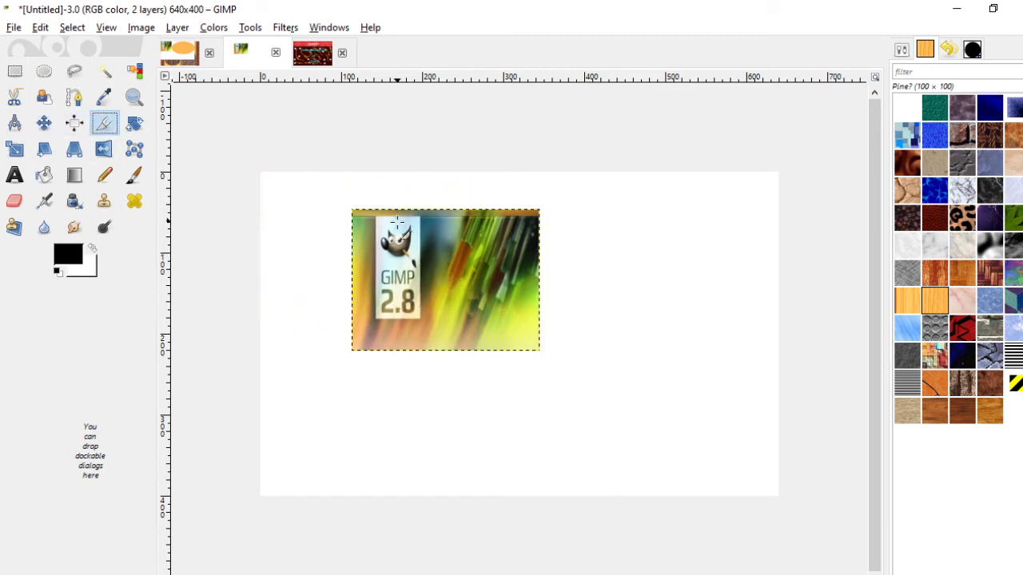
drag(377, 216, 420, 318)
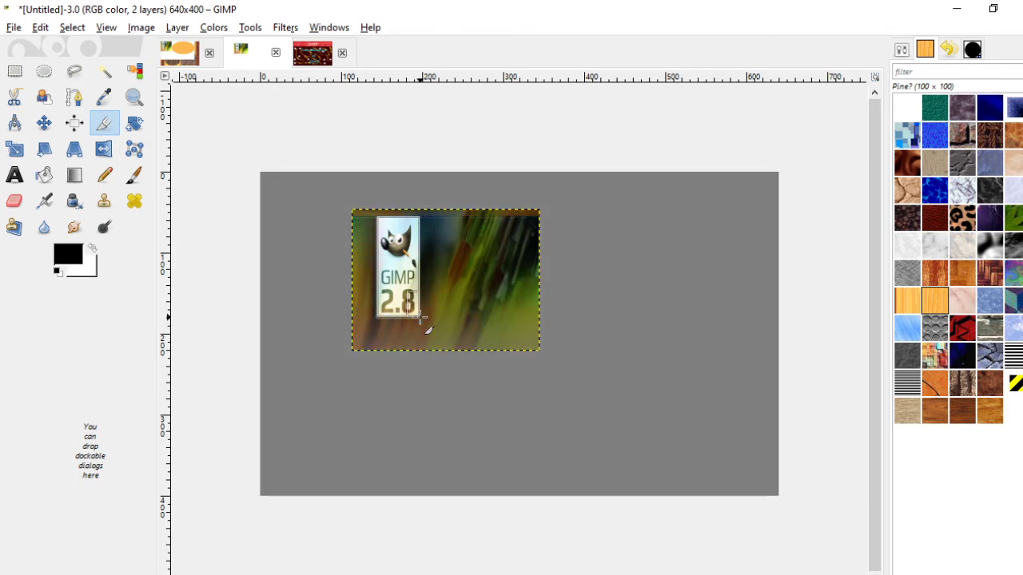
key(Return)
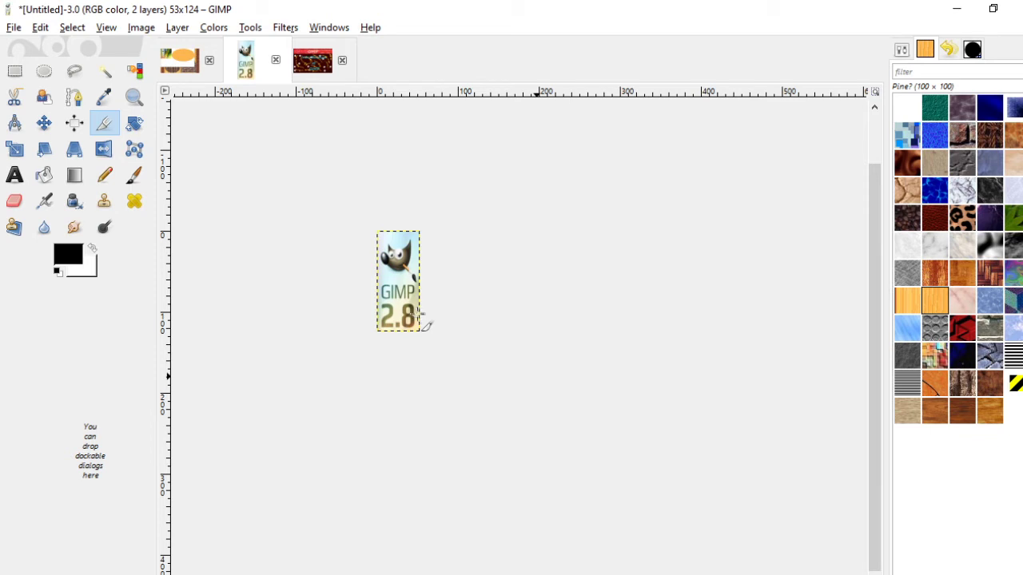
Start exporting the cropped logo and name the file Gimp2020.jpg
click(13, 28)
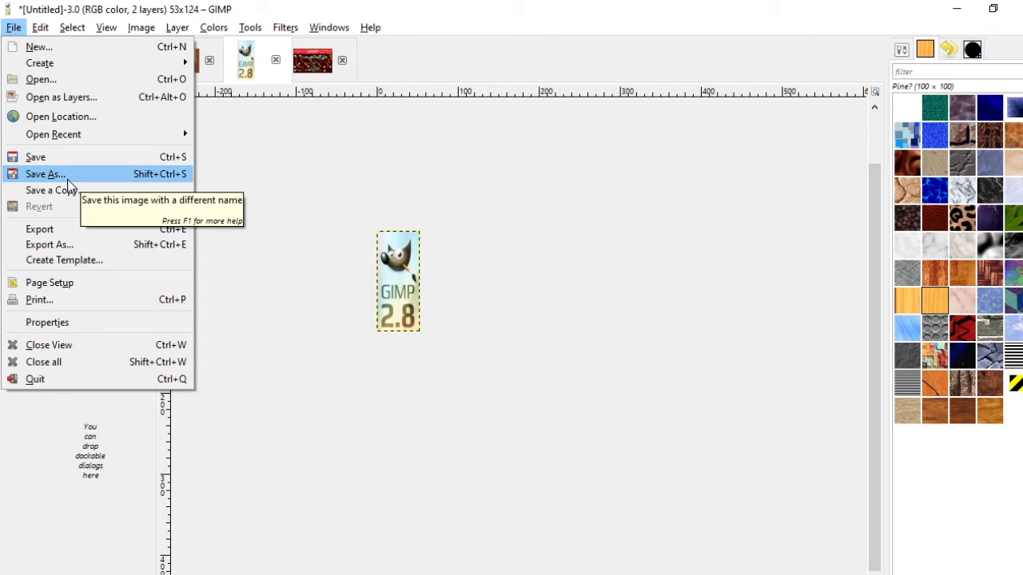
click(144, 251)
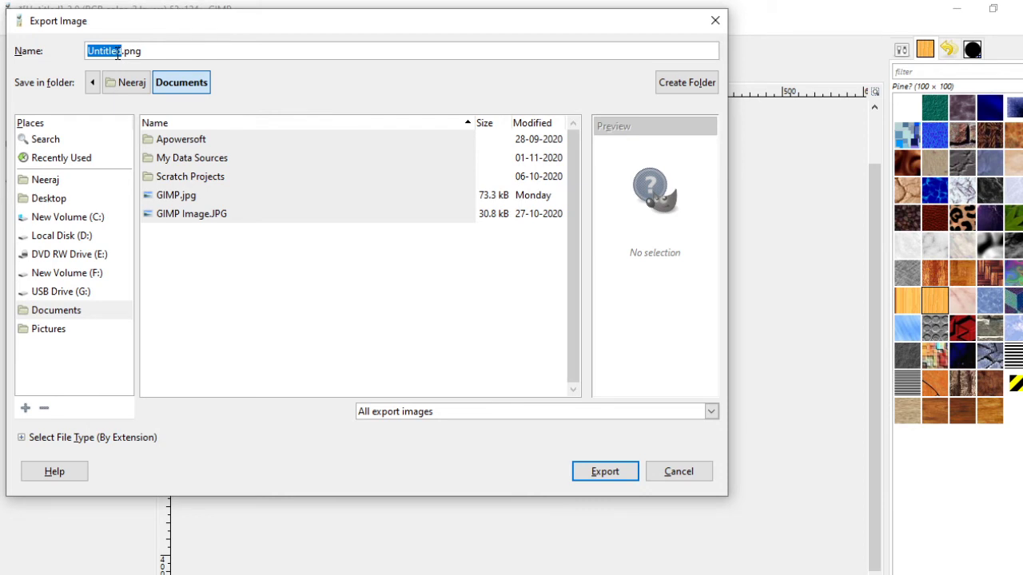
drag(120, 51, 83, 48)
text(Gimp)
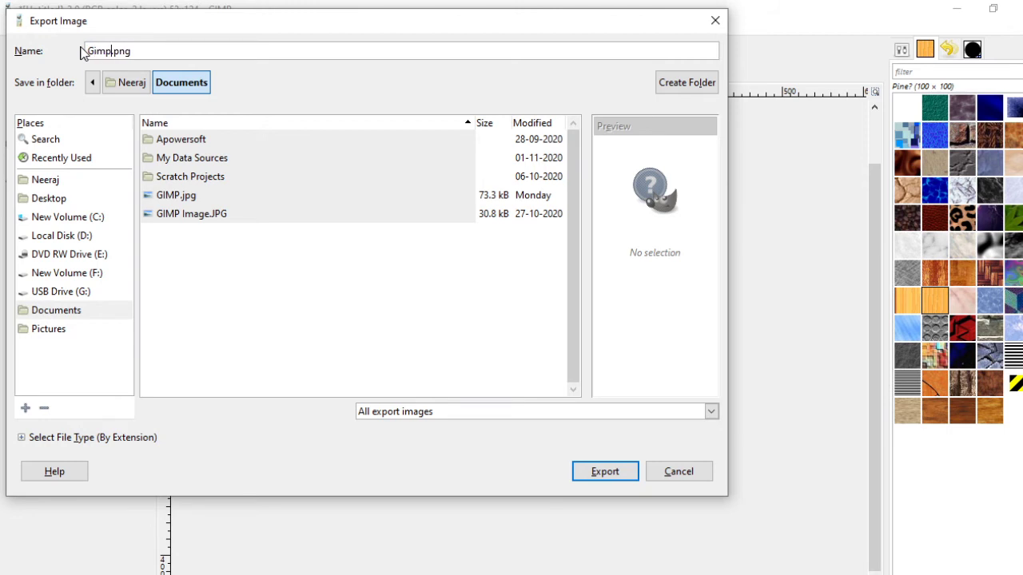
text(2012)
key(BackSpace)
key(BackSpace)
key(BackSpace)
text(020)
Cancel the JPEG options for the Documents folder and choose Desktop as the export location instead
click(615, 468)
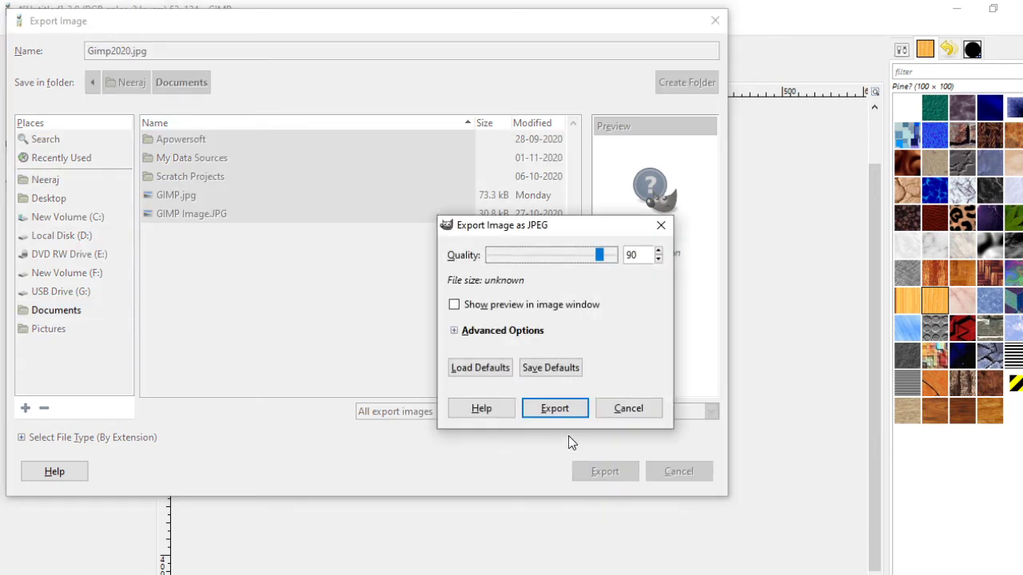
click(622, 416)
click(60, 198)
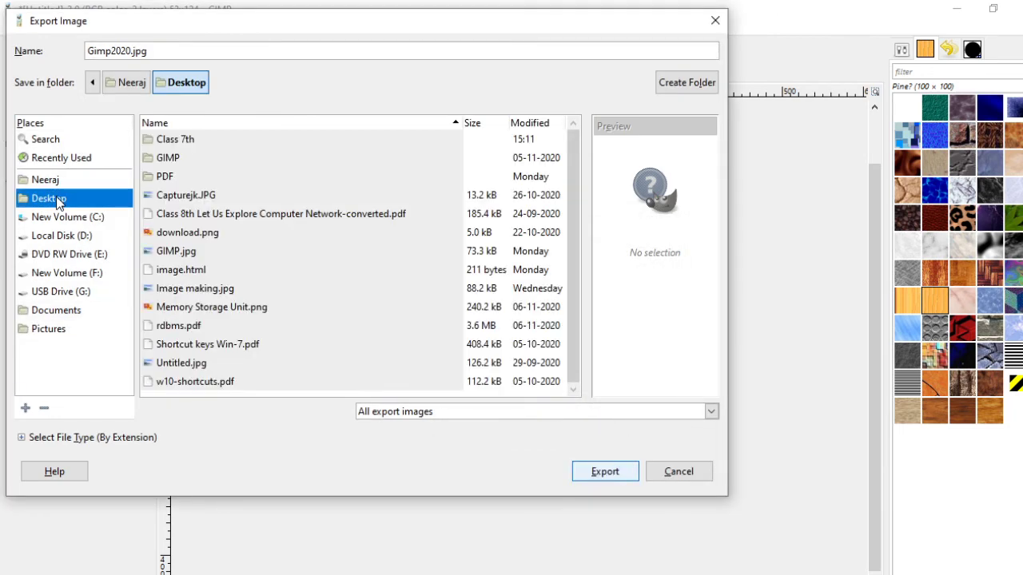
Export Gimp2020.jpg to the Desktop folder as a JPEG at quality 90
click(612, 477)
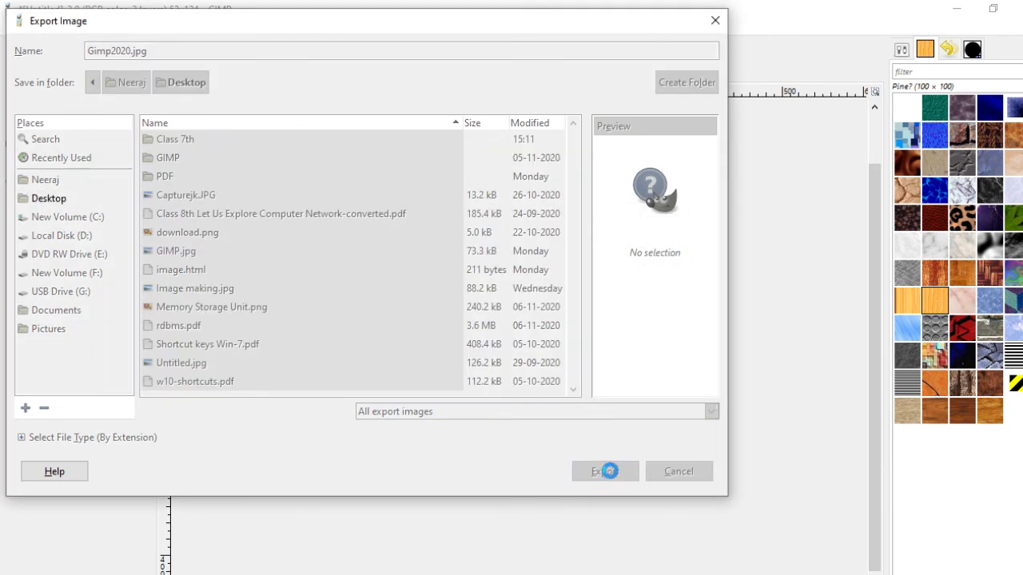
click(561, 408)
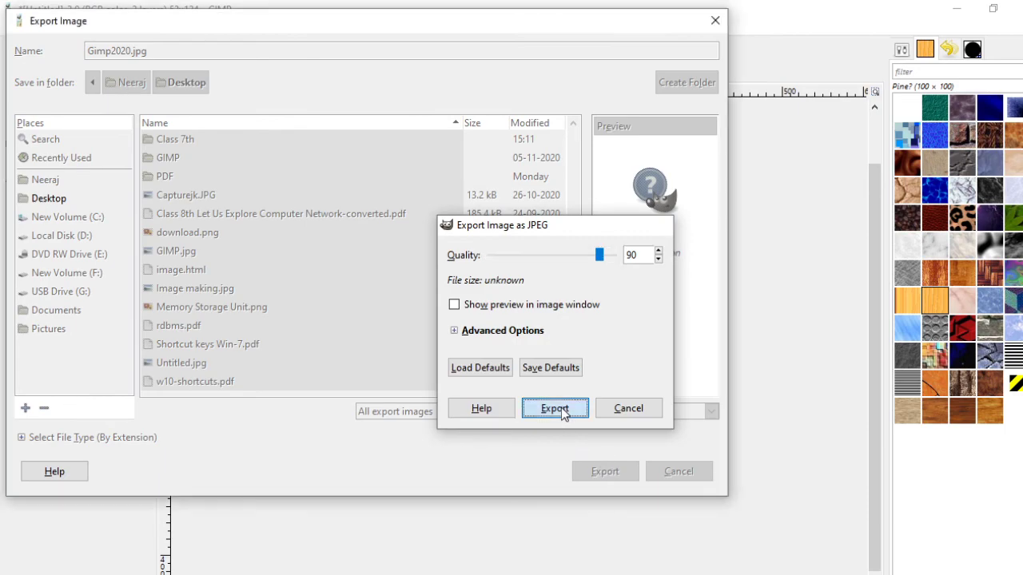
Open the exported Gimp2020 image from the desktop to check it, close it and return to GIMP
click(955, 12)
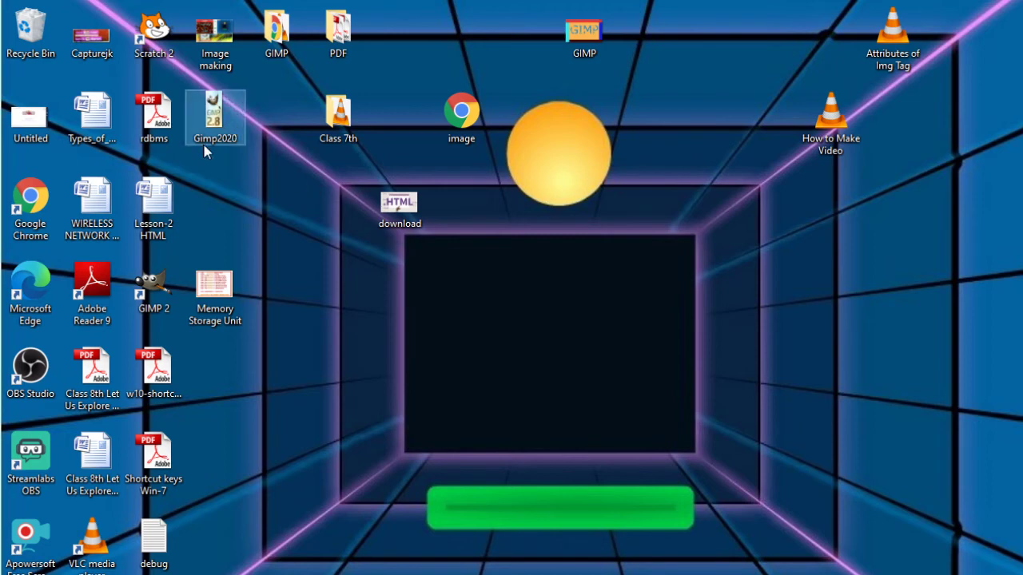
click(212, 111)
double_click(212, 112)
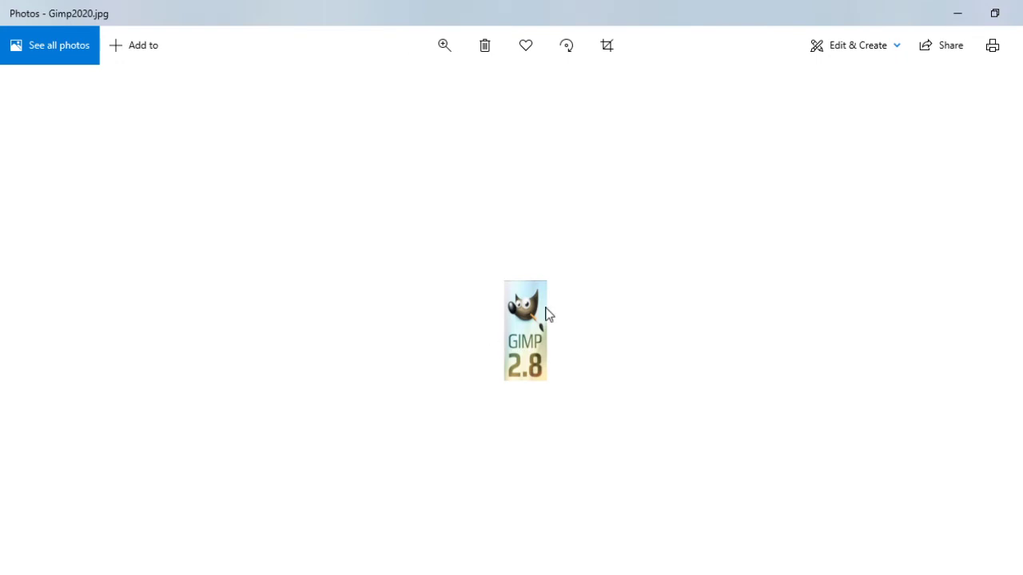
click(1017, 11)
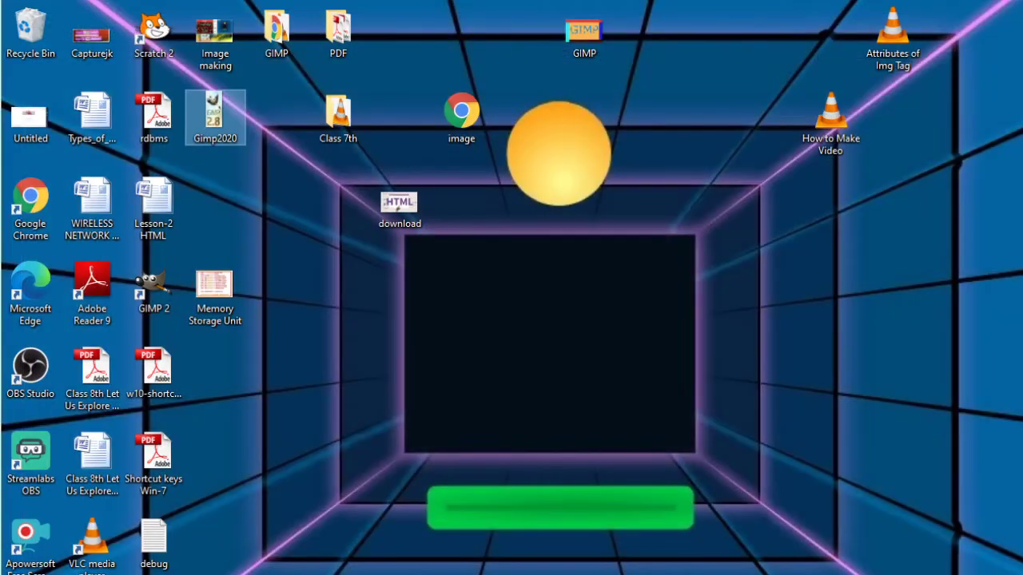
key(alt+Tab)
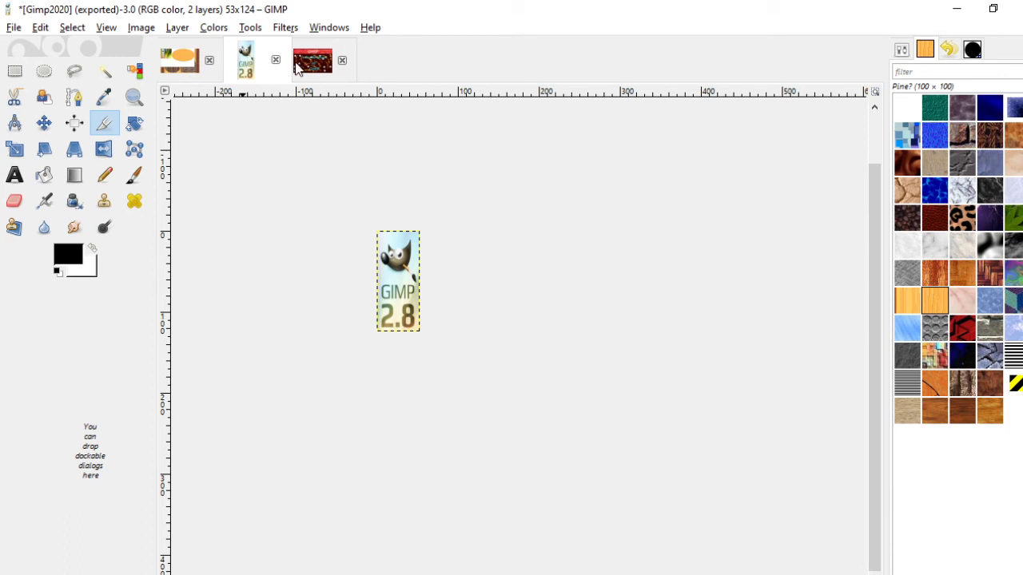
Create a new blank image 640 px wide and 444 px high
click(13, 27)
click(44, 46)
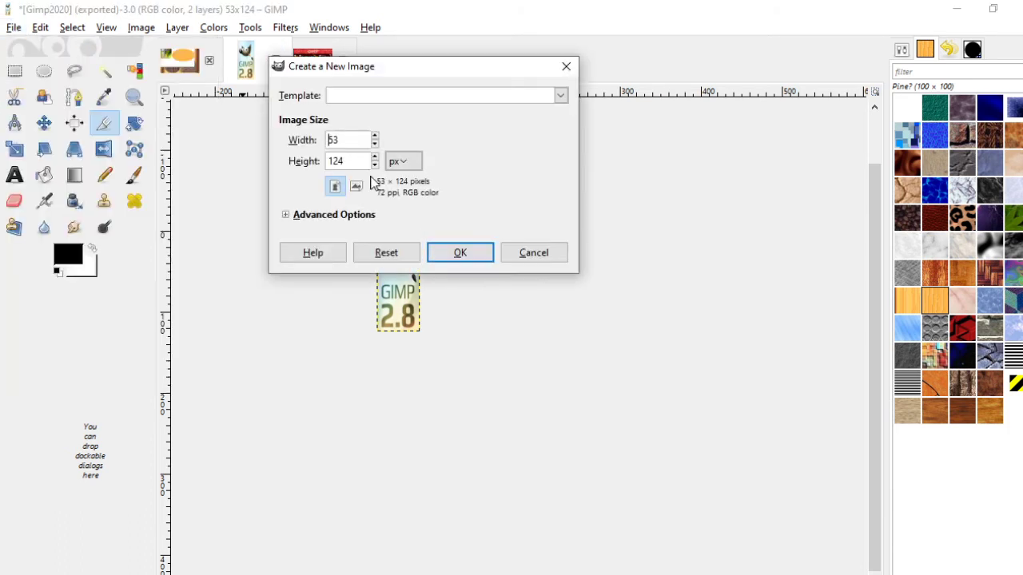
click(376, 138)
drag(362, 140, 305, 138)
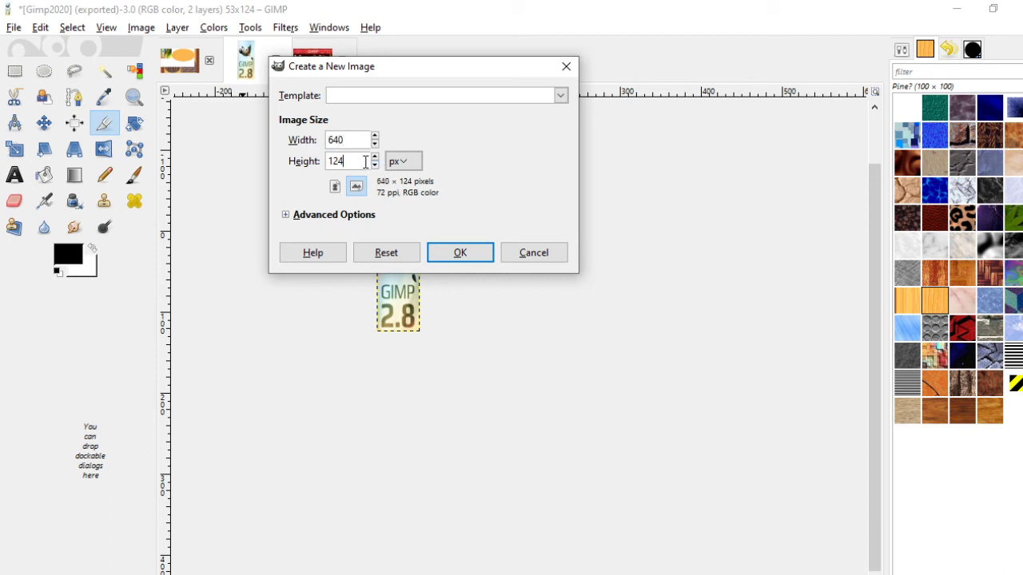
drag(365, 162, 284, 168)
text(444)
click(482, 257)
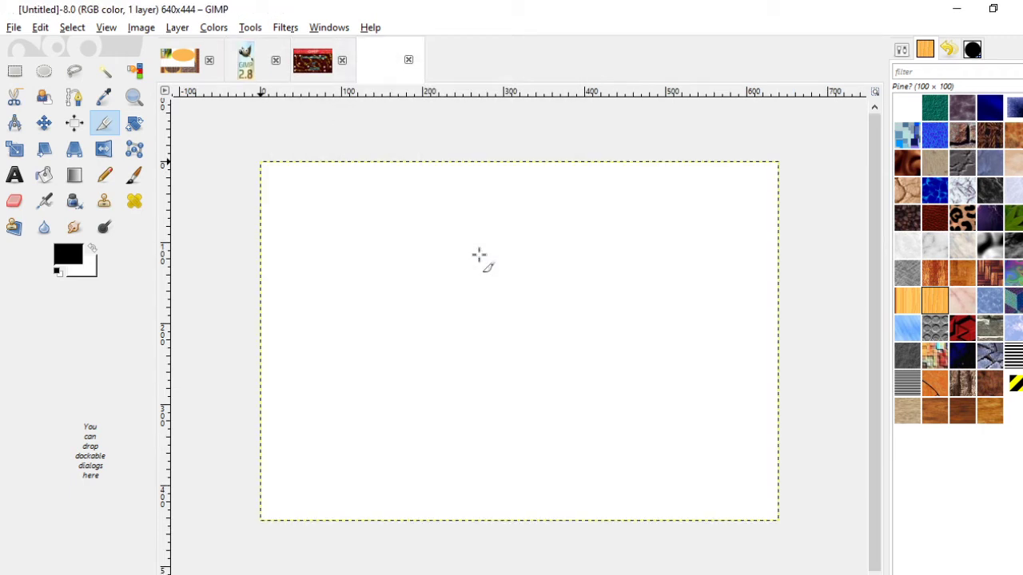
Draw a text box across the top of the canvas and enter "GIMP" at size 85 px
click(13, 175)
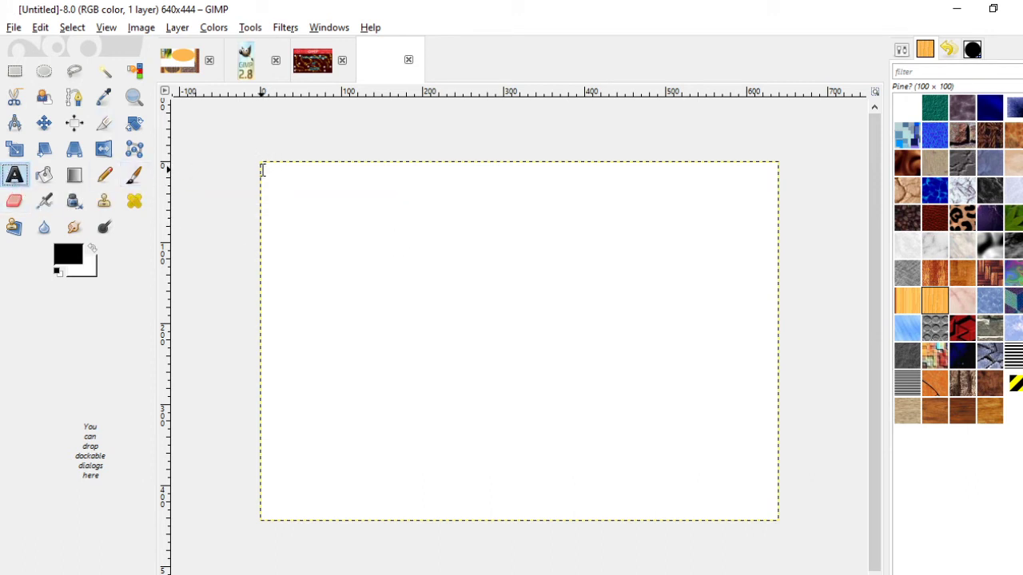
drag(262, 169, 777, 270)
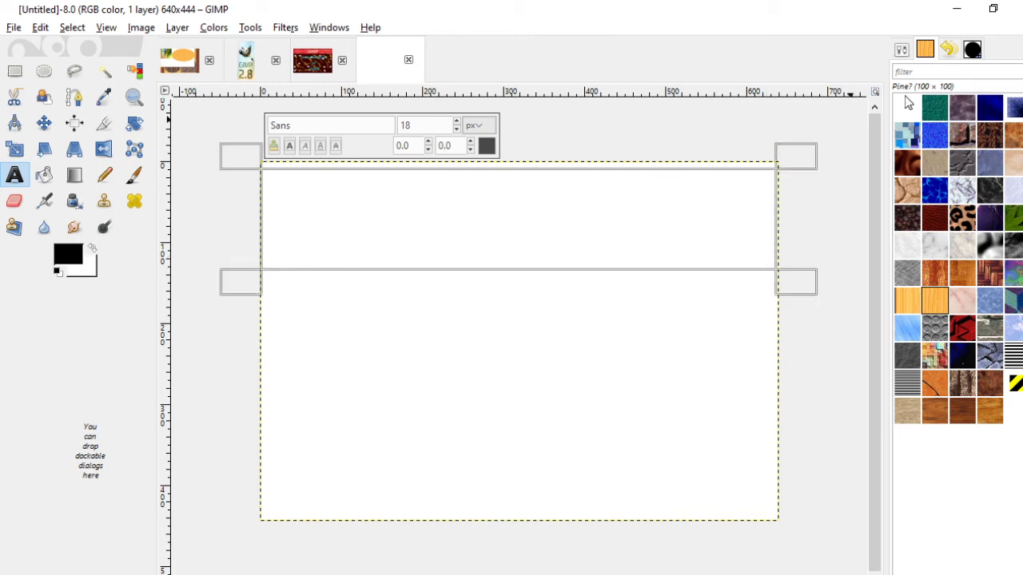
click(908, 51)
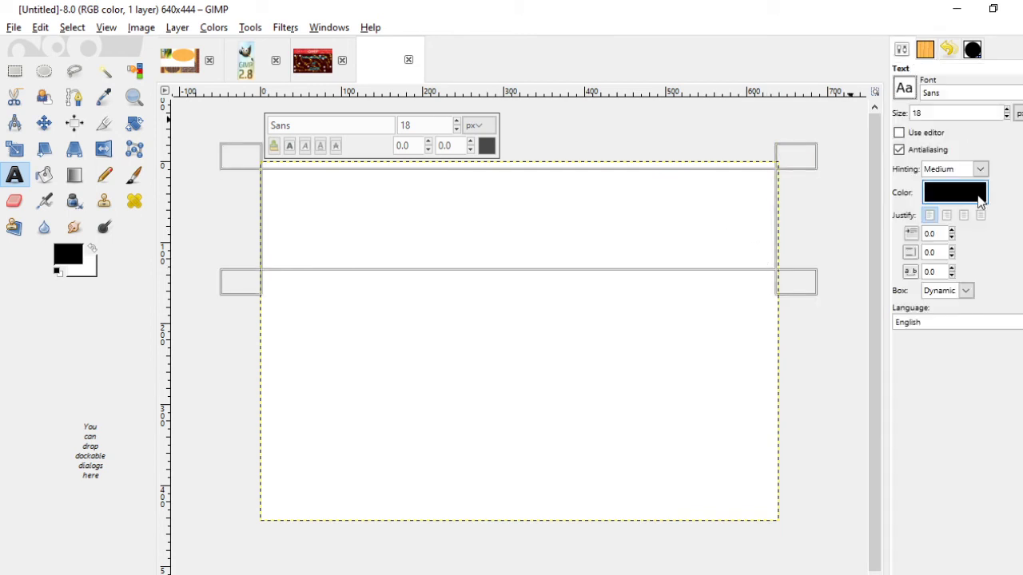
click(1007, 111)
drag(1008, 116, 565, 227)
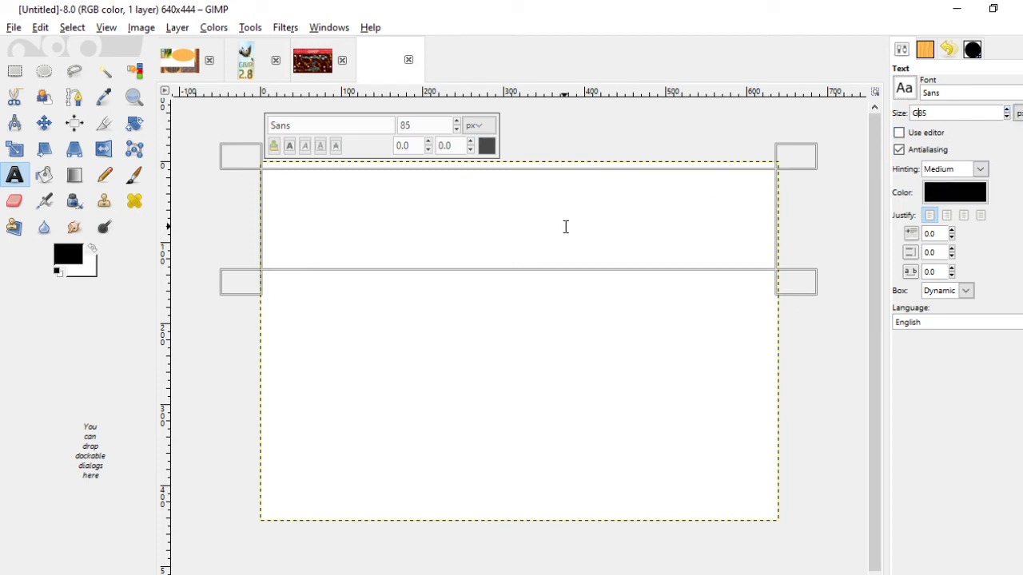
text(G)
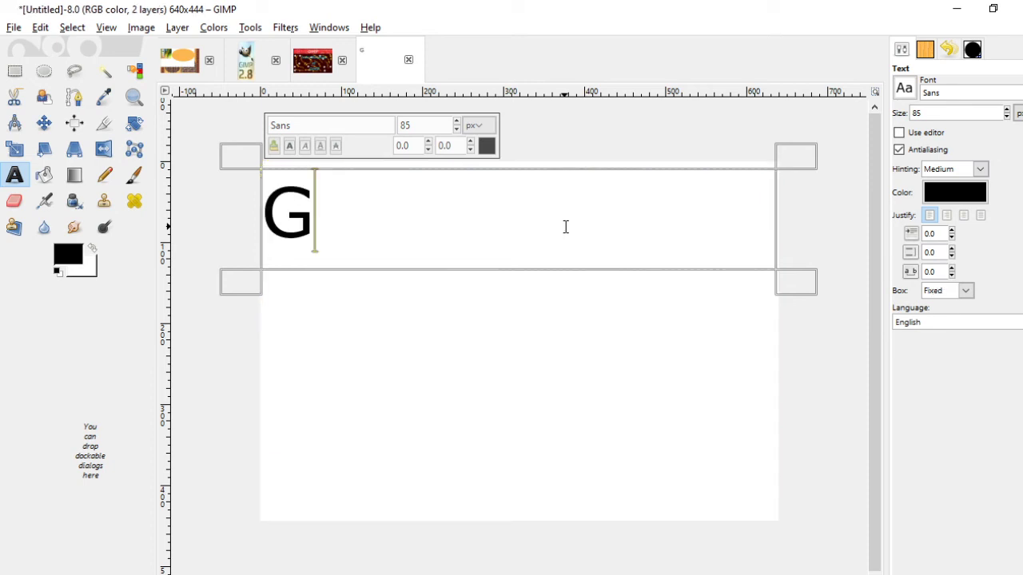
text(IMP)
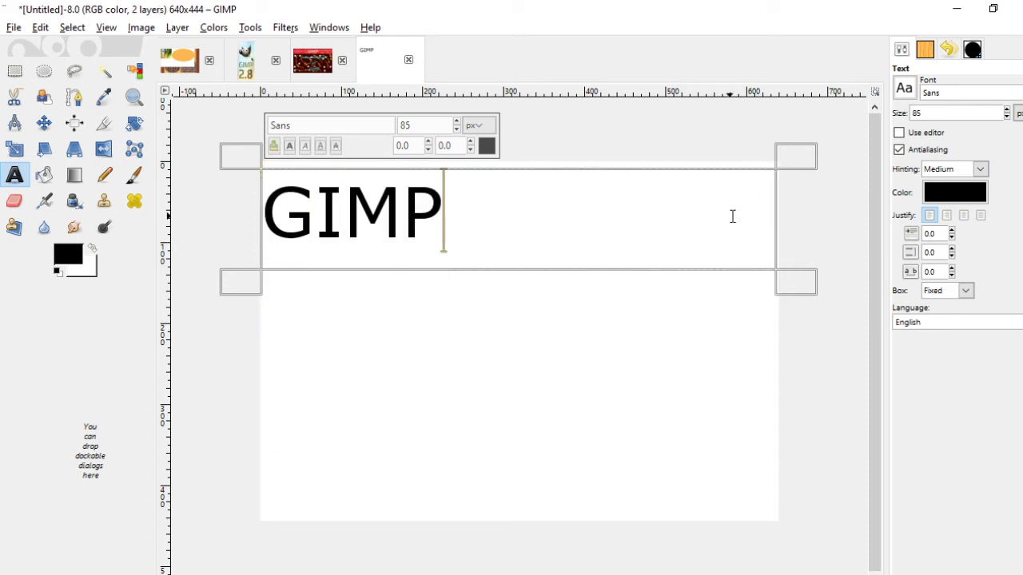
Change the color of the GIMP text to blue
click(972, 200)
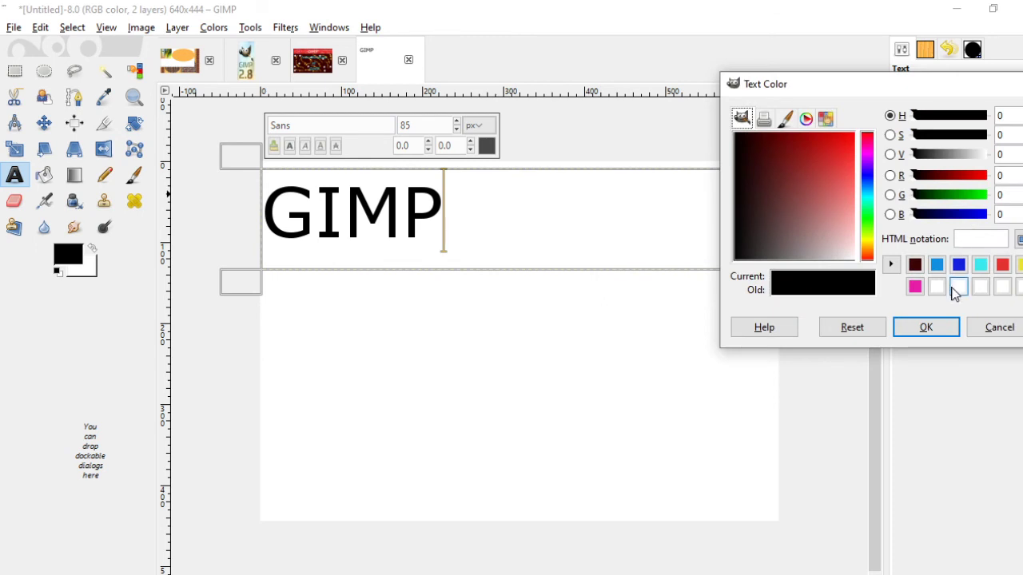
click(958, 267)
click(929, 330)
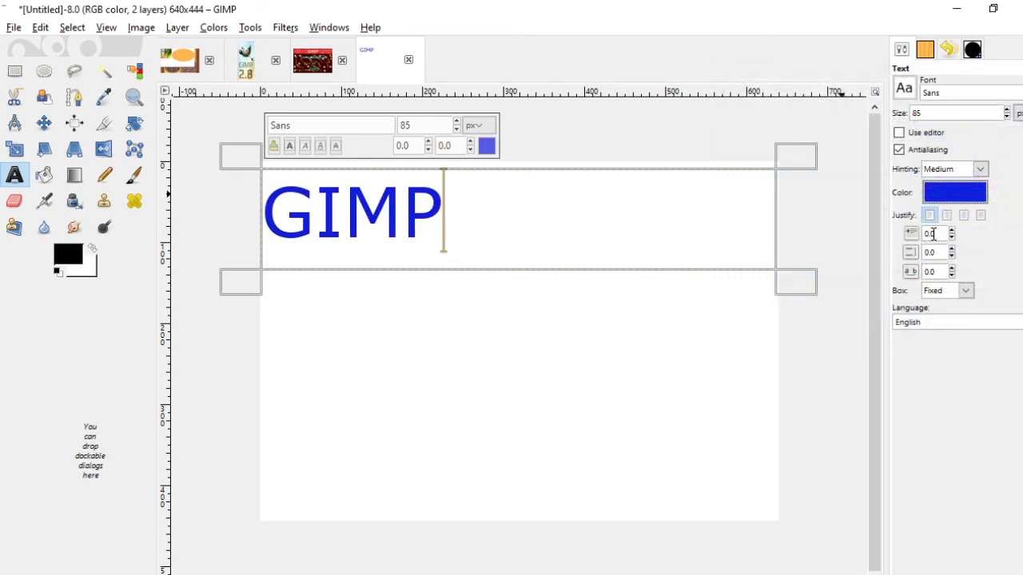
Set the text font to Script MT Bold and center the text in its box
click(914, 91)
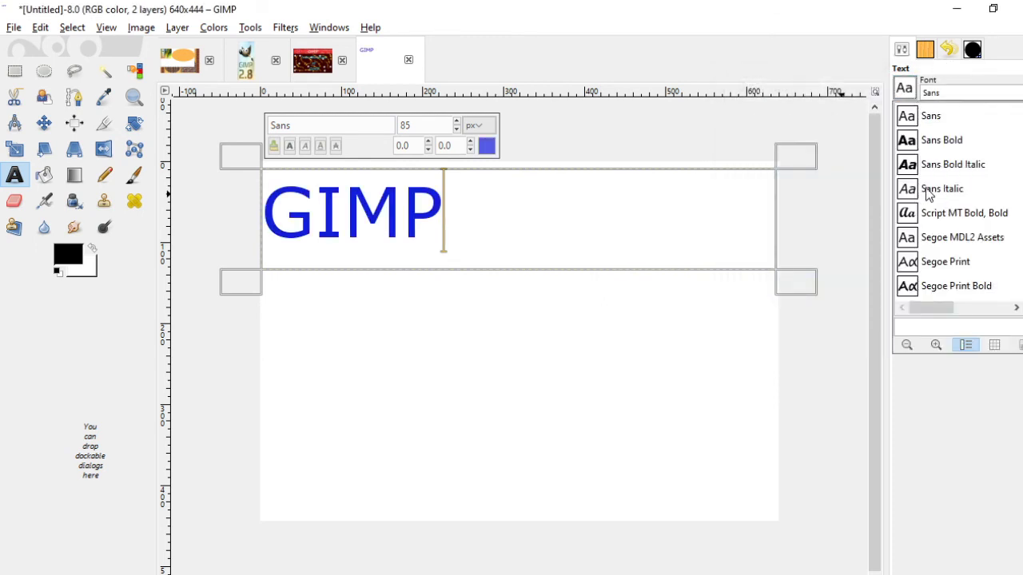
click(937, 214)
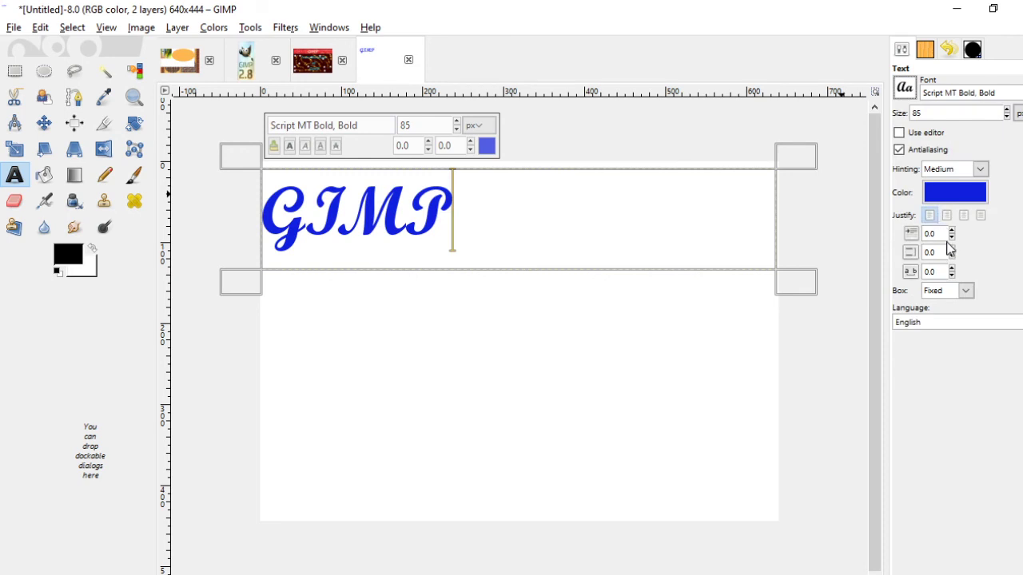
click(947, 215)
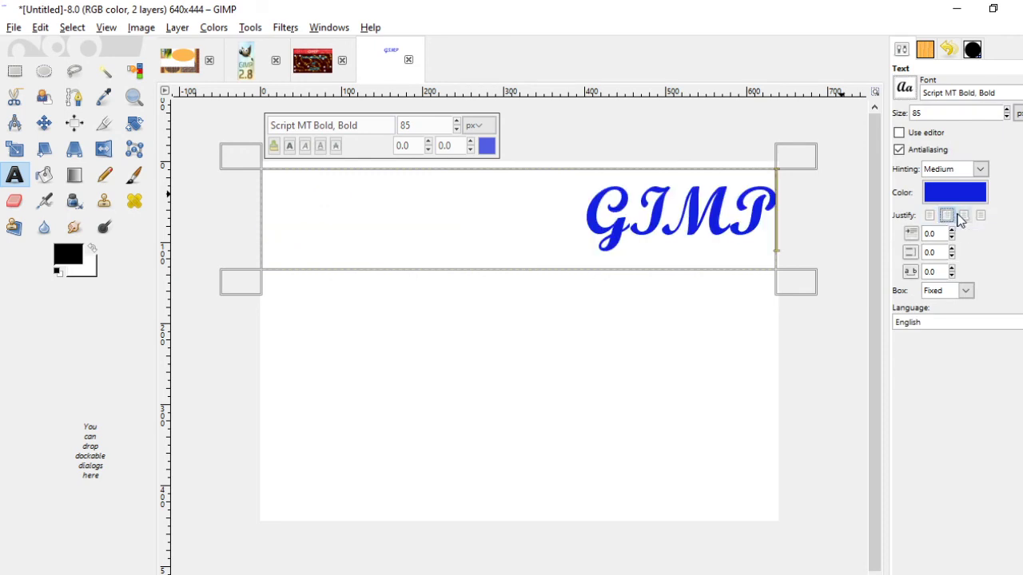
click(963, 216)
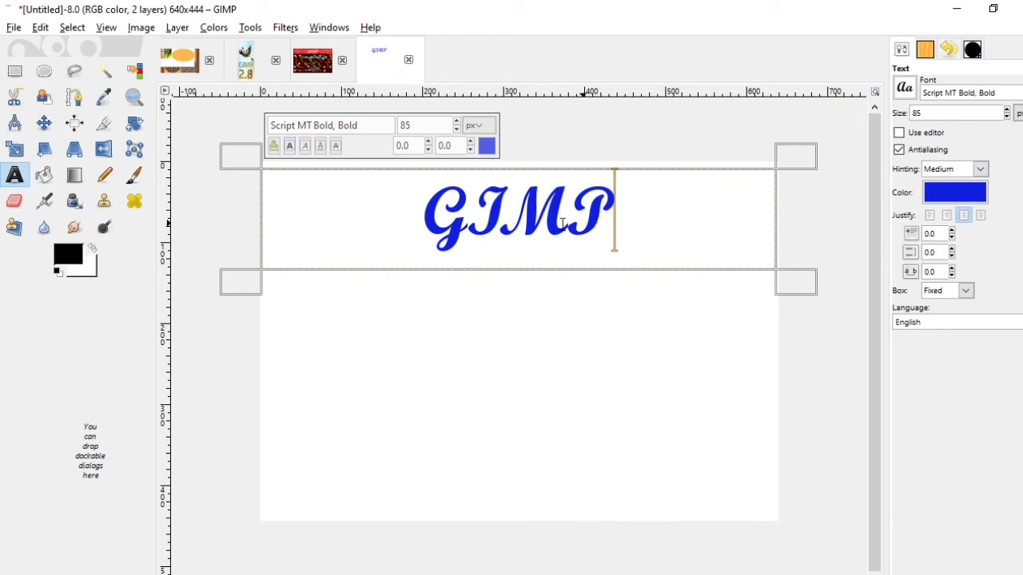
Change the whole GIMP text to the Segoe MDL2 Assets font and make it bold
drag(599, 224, 426, 232)
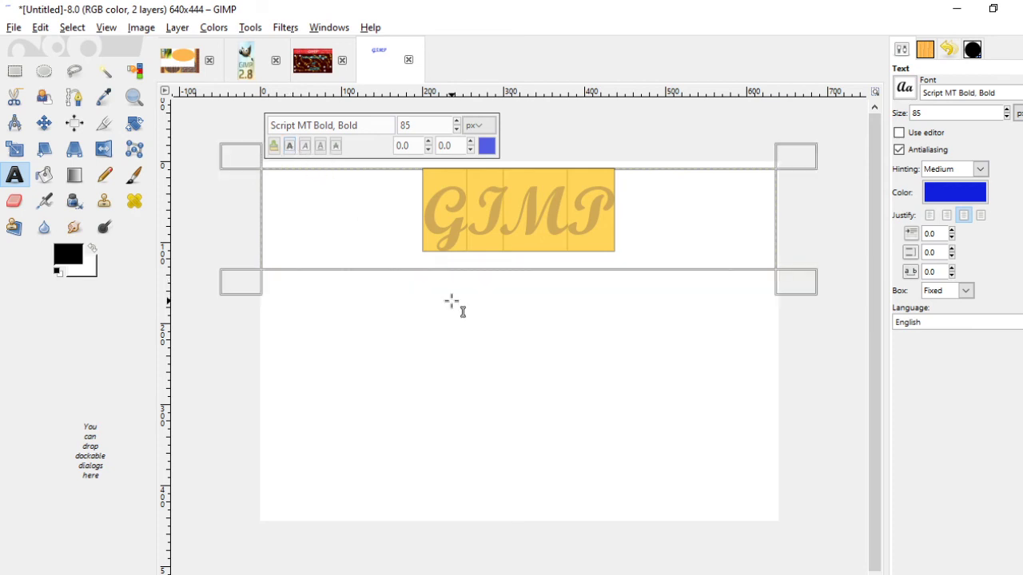
click(905, 88)
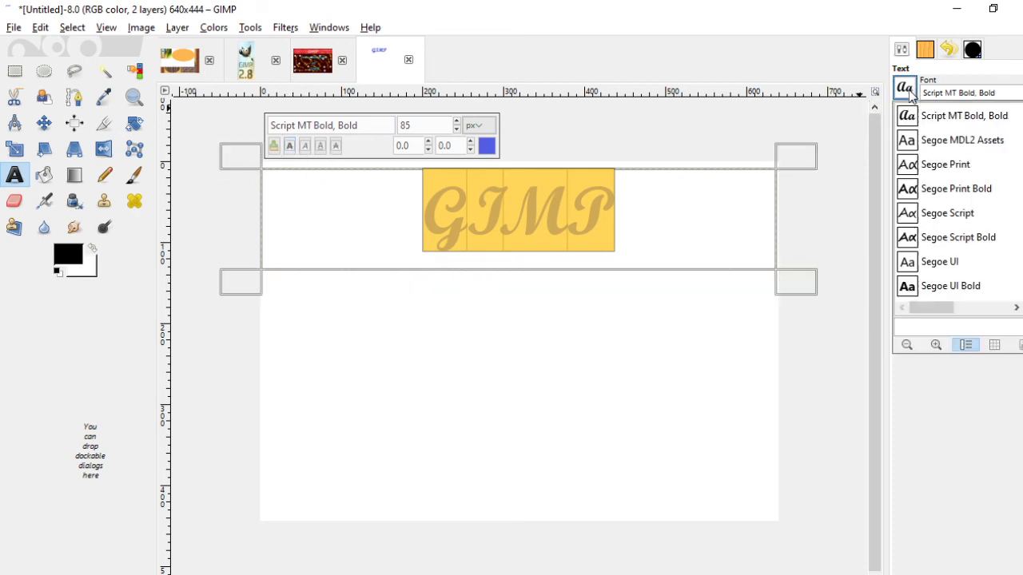
click(945, 143)
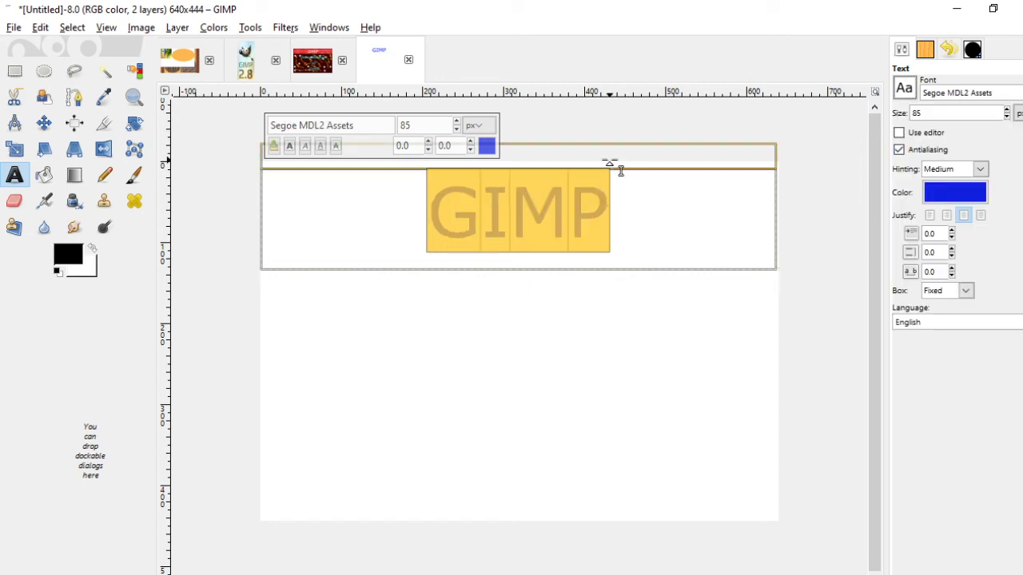
click(288, 146)
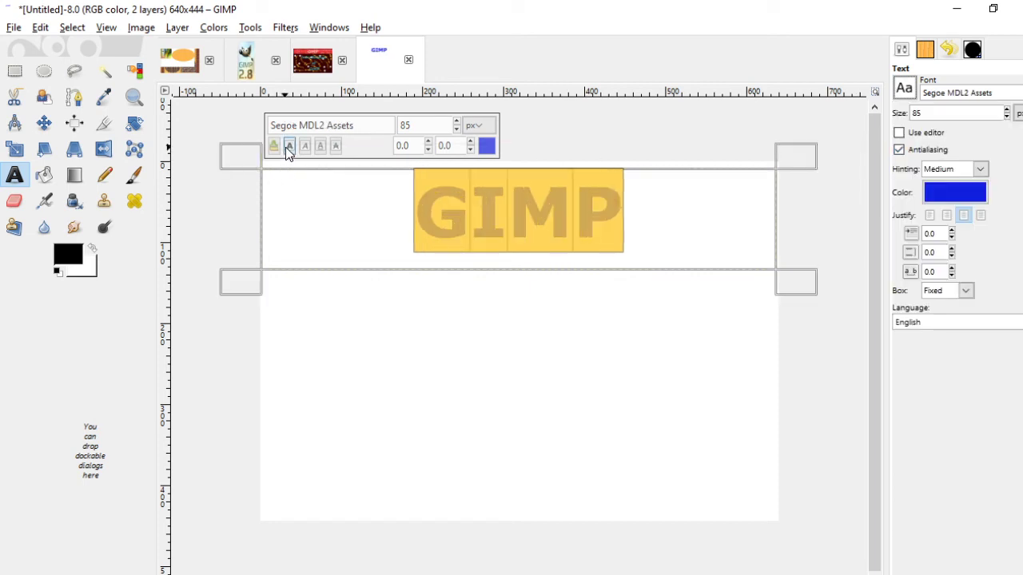
click(375, 301)
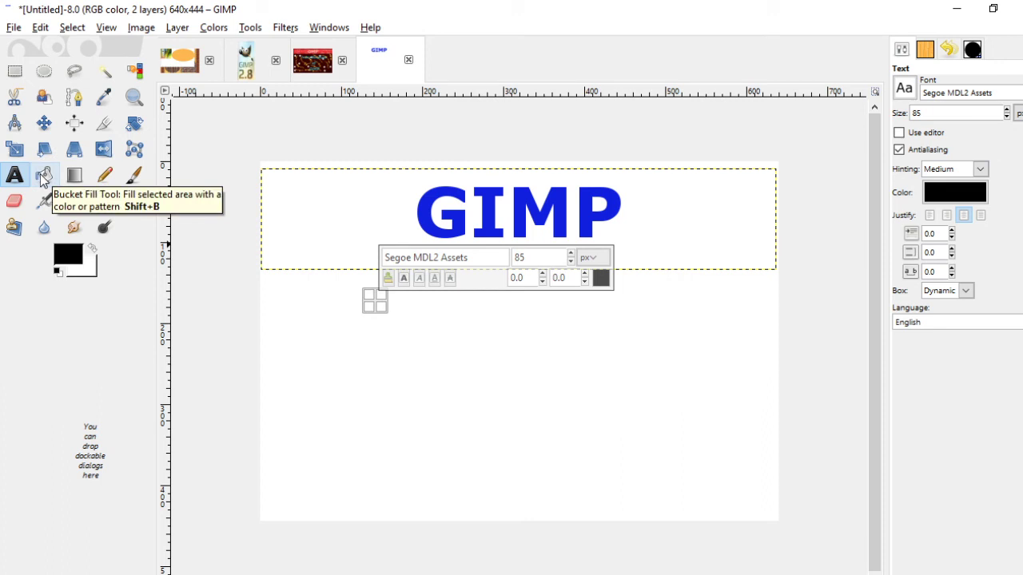
Select the blank area below the text, about 637 × 307 px, and set the background color to 3a0303
click(13, 71)
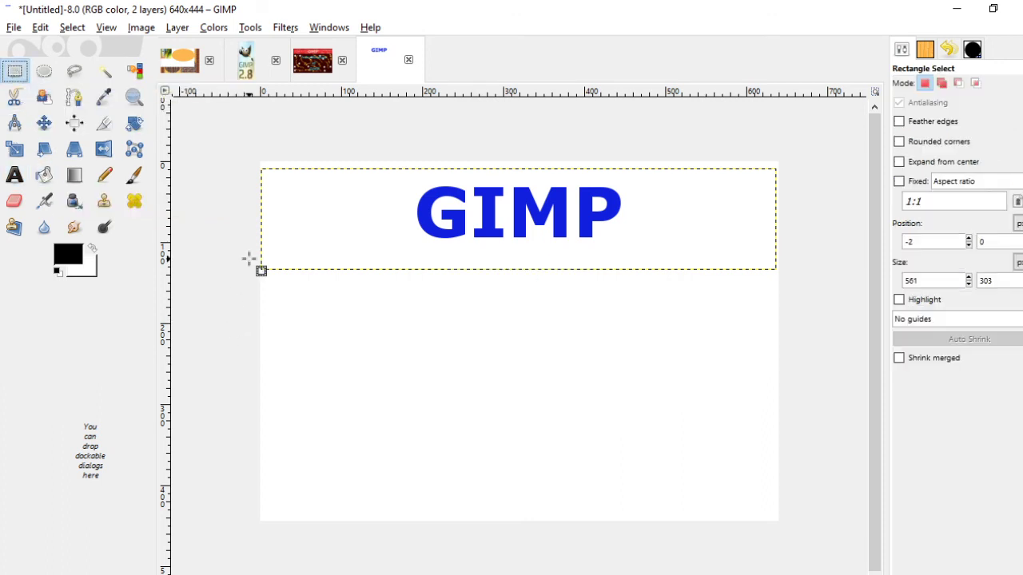
drag(264, 273, 788, 528)
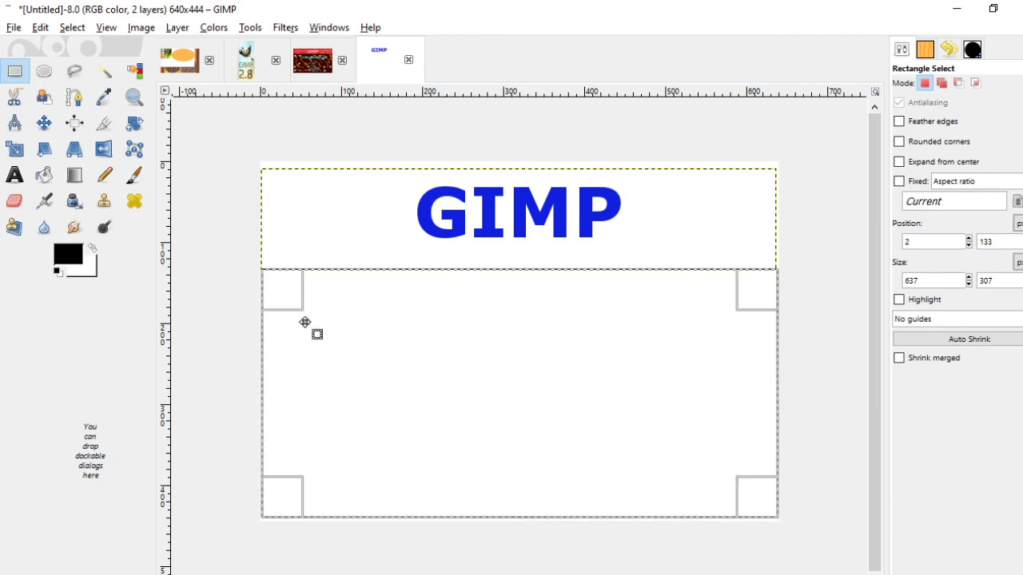
click(86, 272)
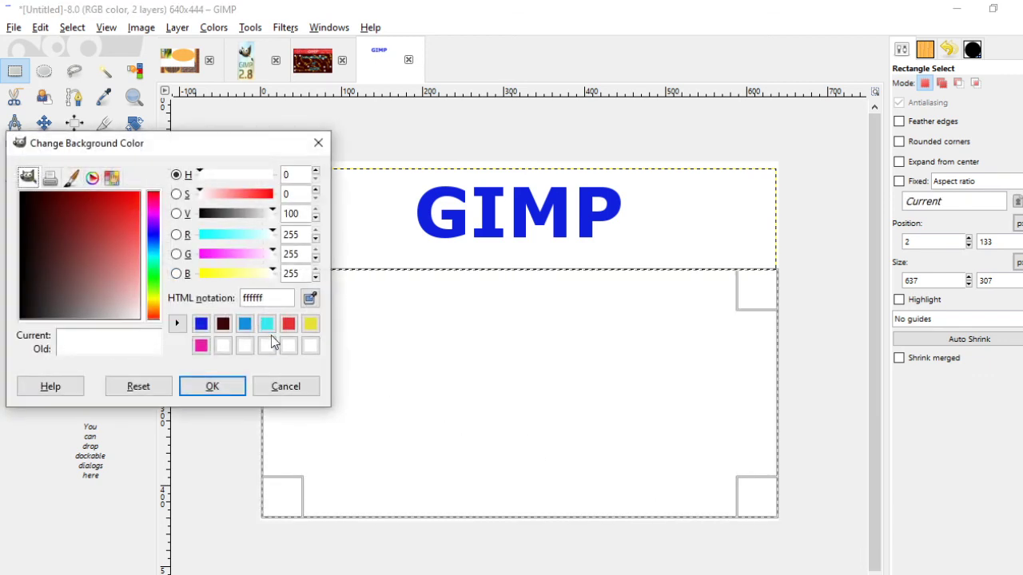
click(224, 323)
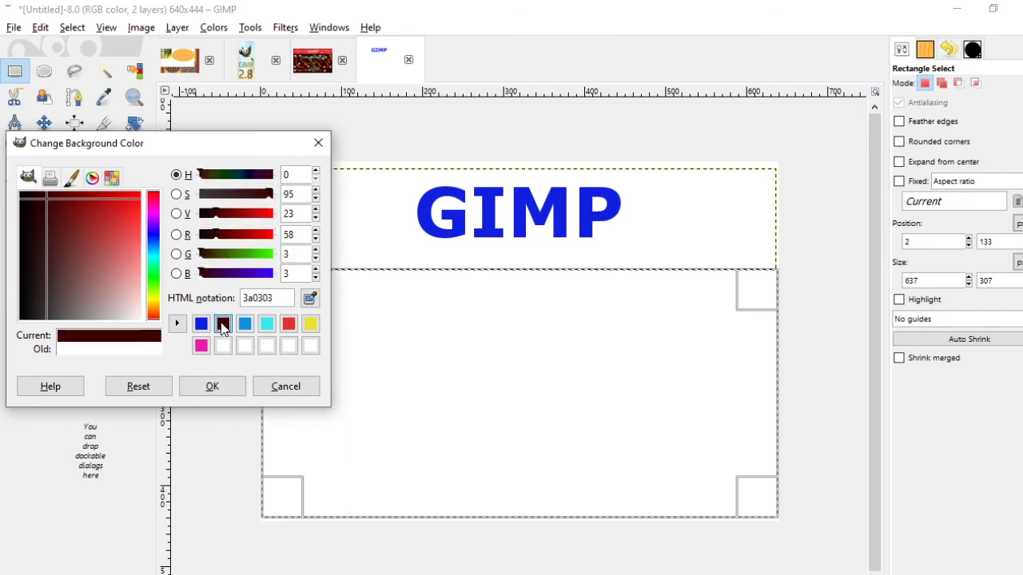
click(209, 387)
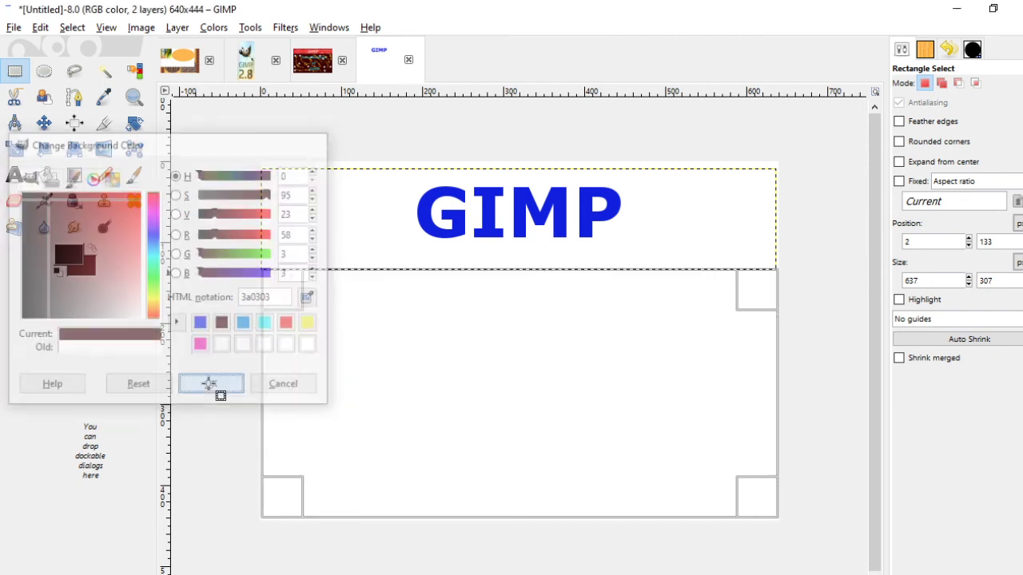
Reselect the blank area just below the text box, about 640 × 303 px, and switch to the Bucket Fill tool
click(44, 174)
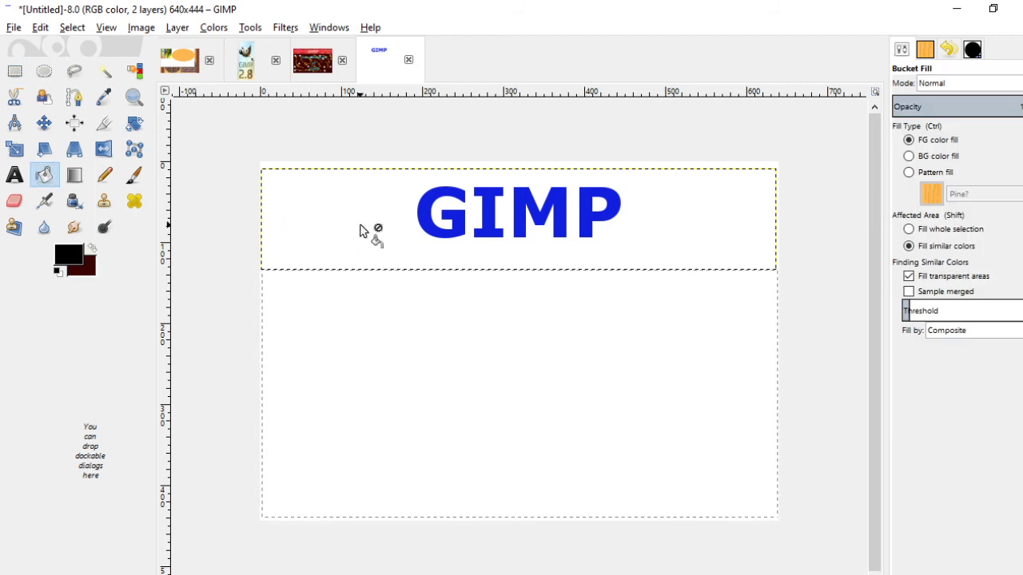
click(15, 72)
drag(263, 276, 791, 532)
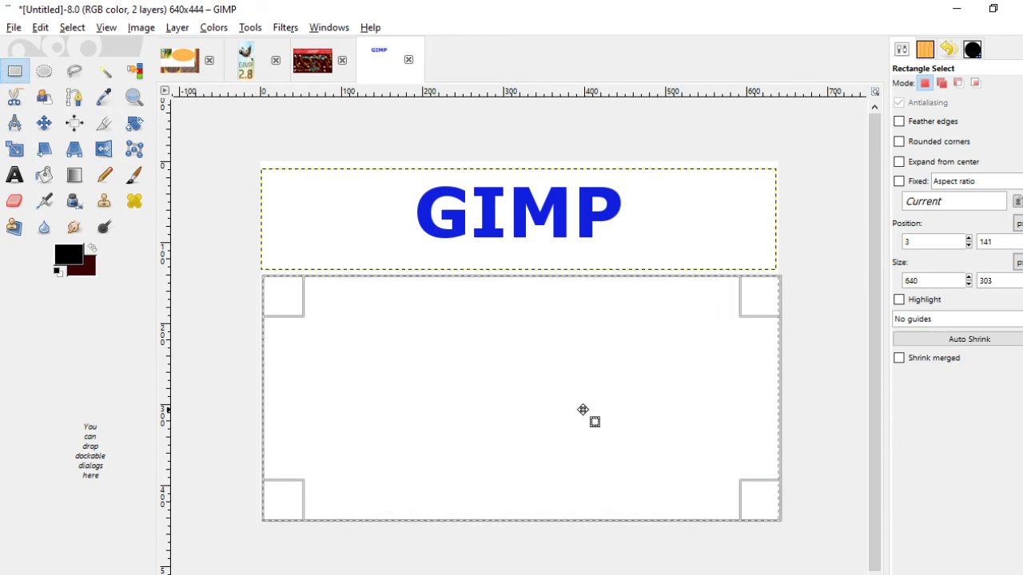
click(44, 174)
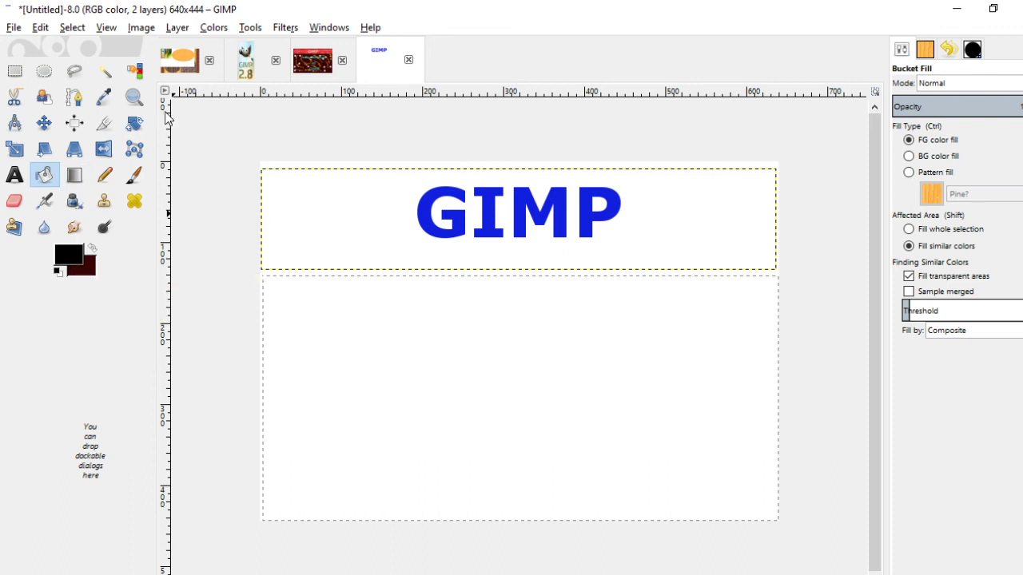
Add a new 640 × 444 px transparent layer and bucket-fill the selected area below the text with the black foreground color
click(177, 28)
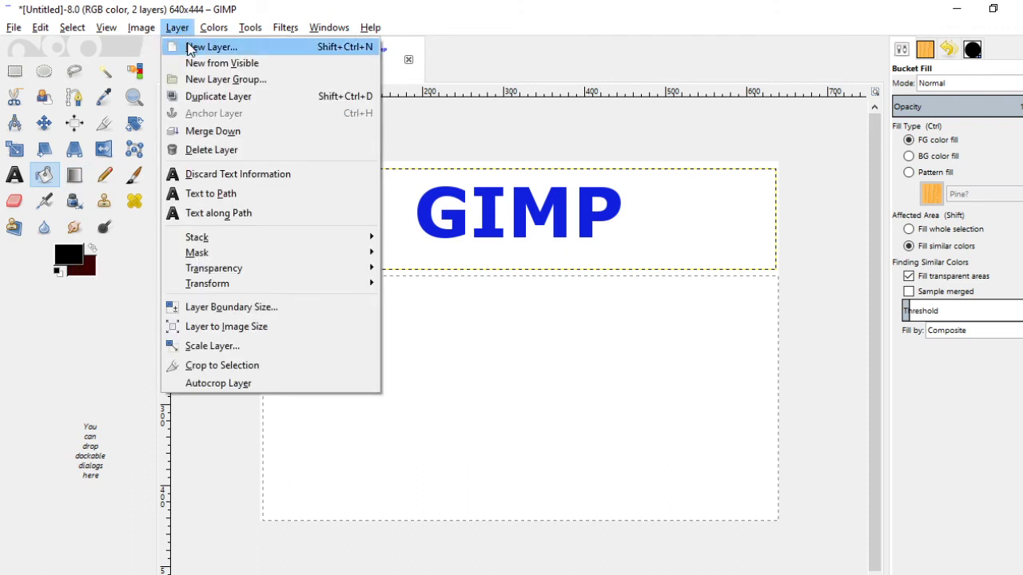
click(200, 47)
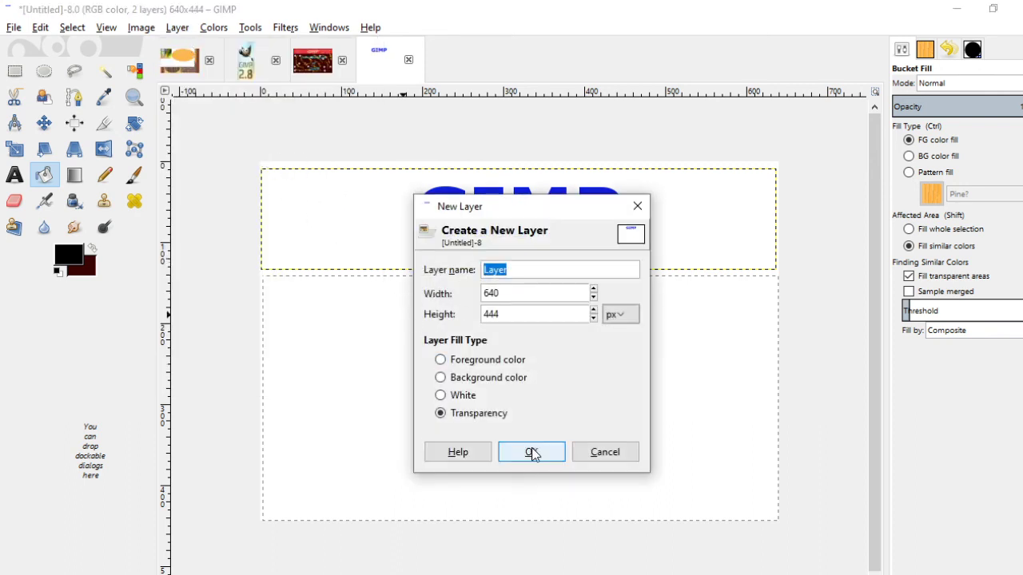
click(324, 301)
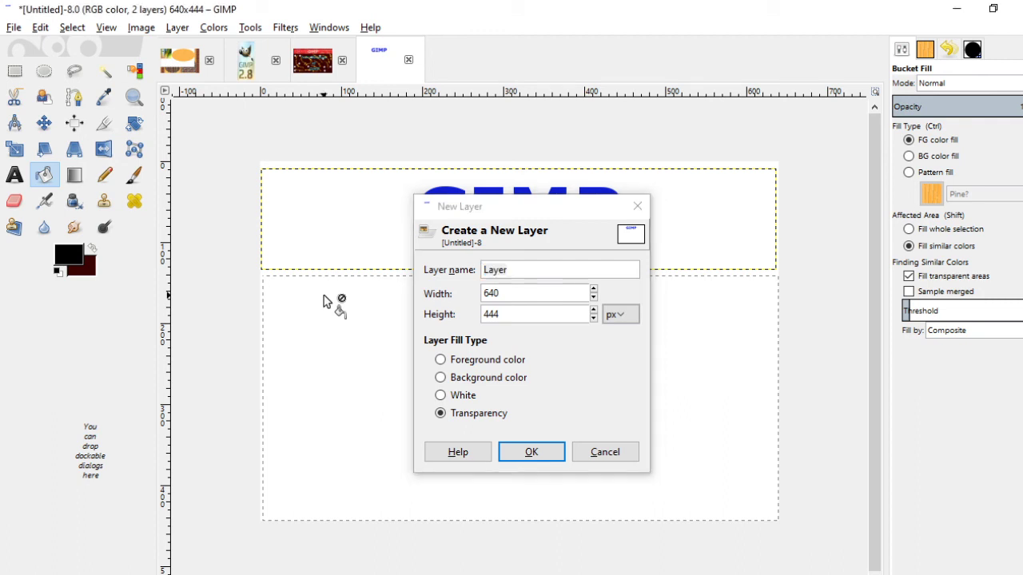
click(531, 452)
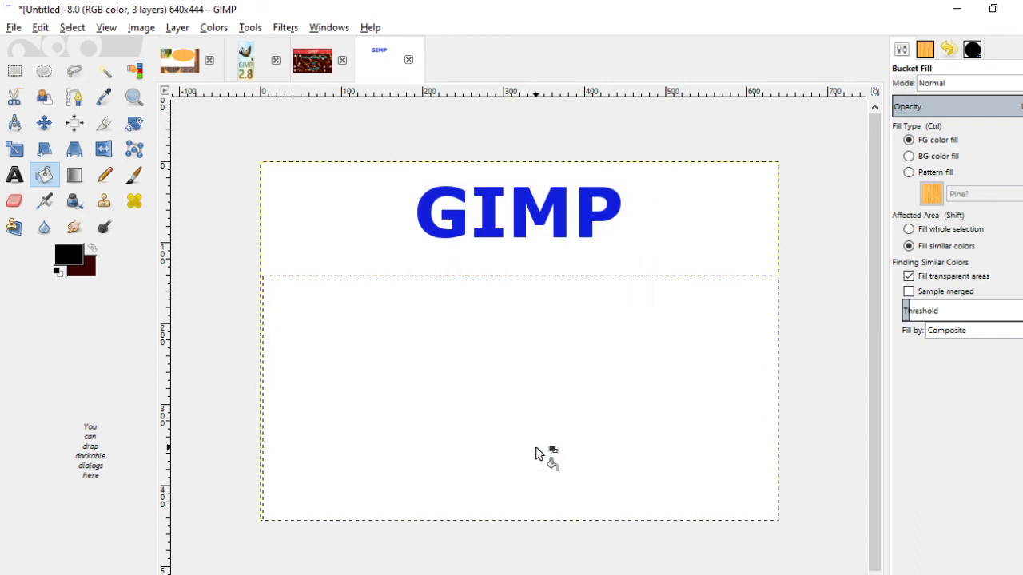
click(340, 322)
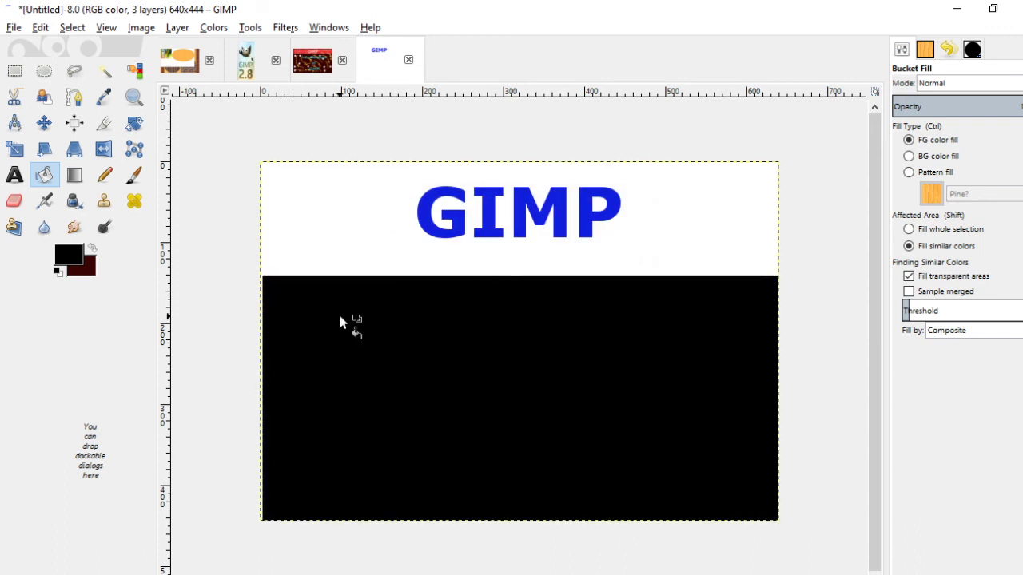
Set the foreground color to the dark red 3a0303 and fill the selected area below the text with it
click(70, 256)
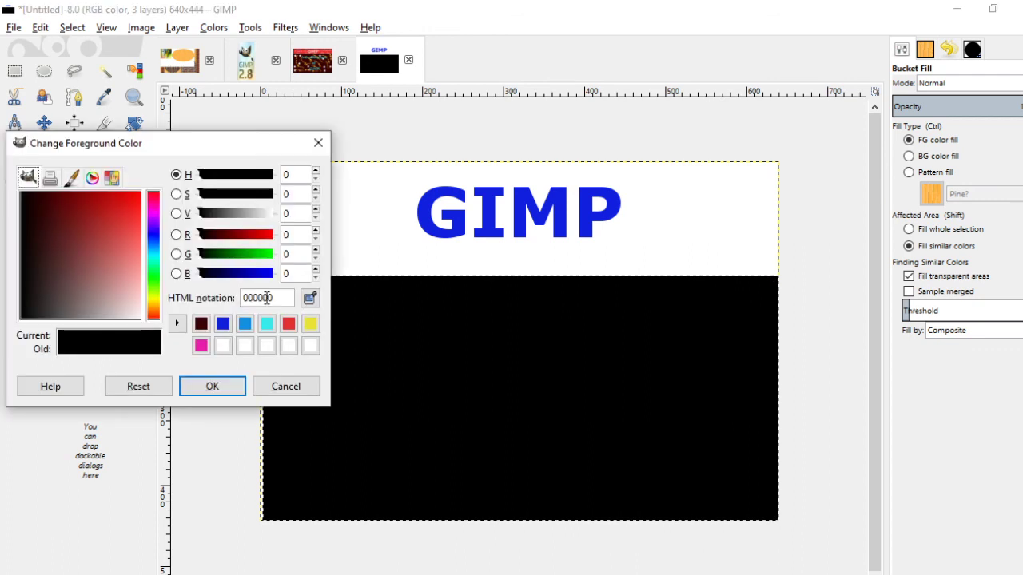
click(201, 324)
click(214, 387)
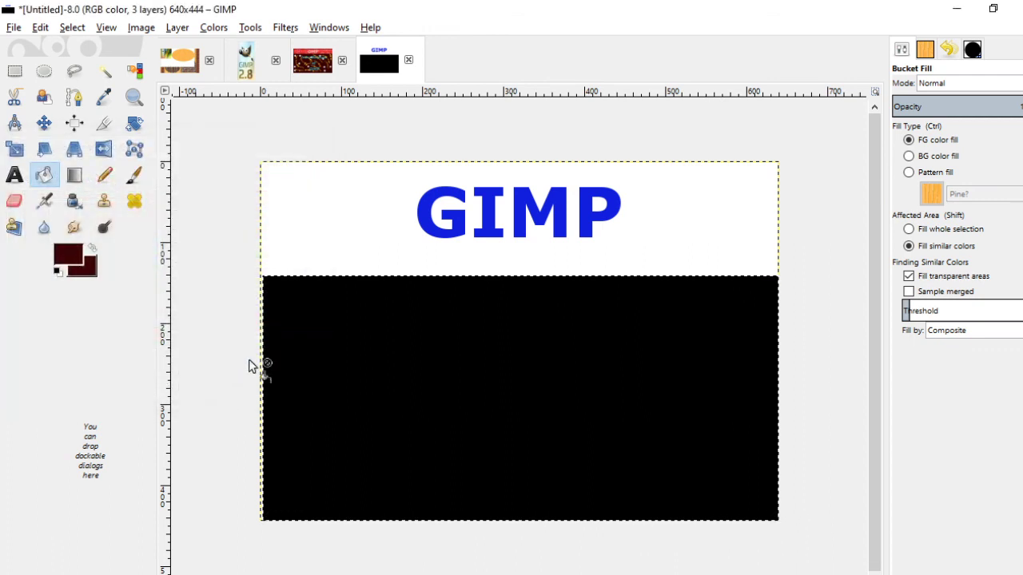
click(330, 332)
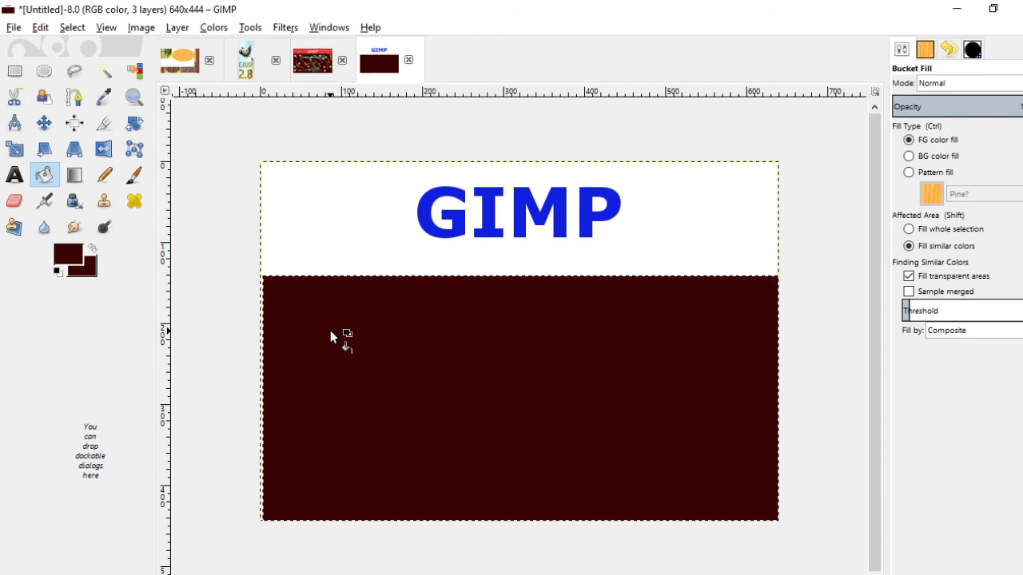
Set the background color to the saved cyan and fill the selected area with the background color
click(91, 270)
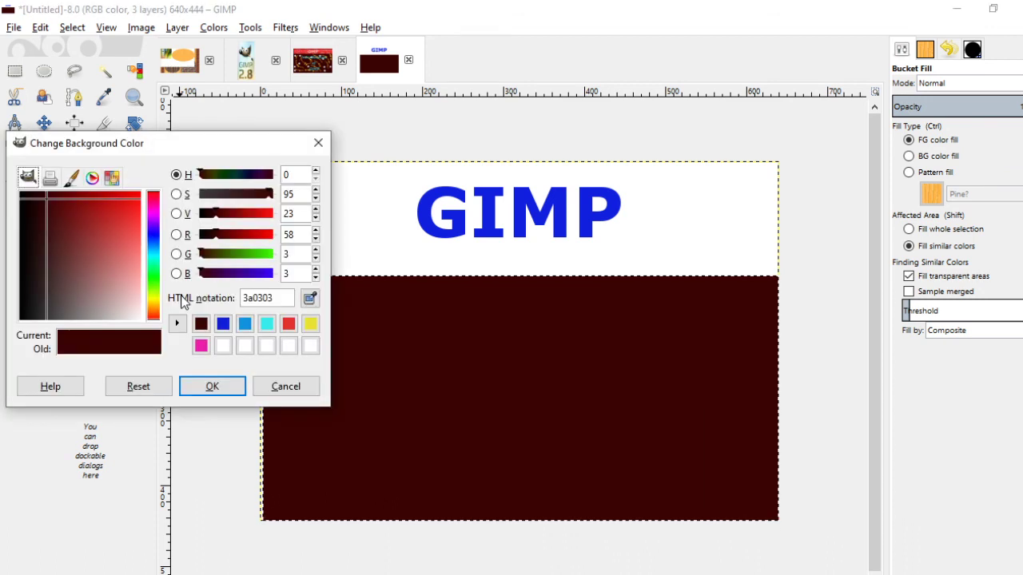
click(267, 323)
click(242, 384)
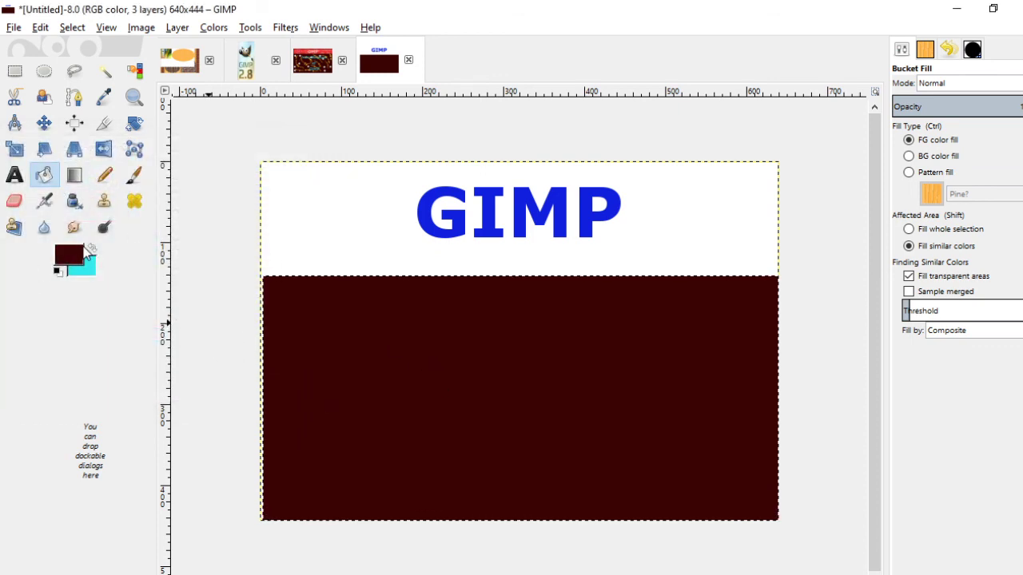
click(957, 158)
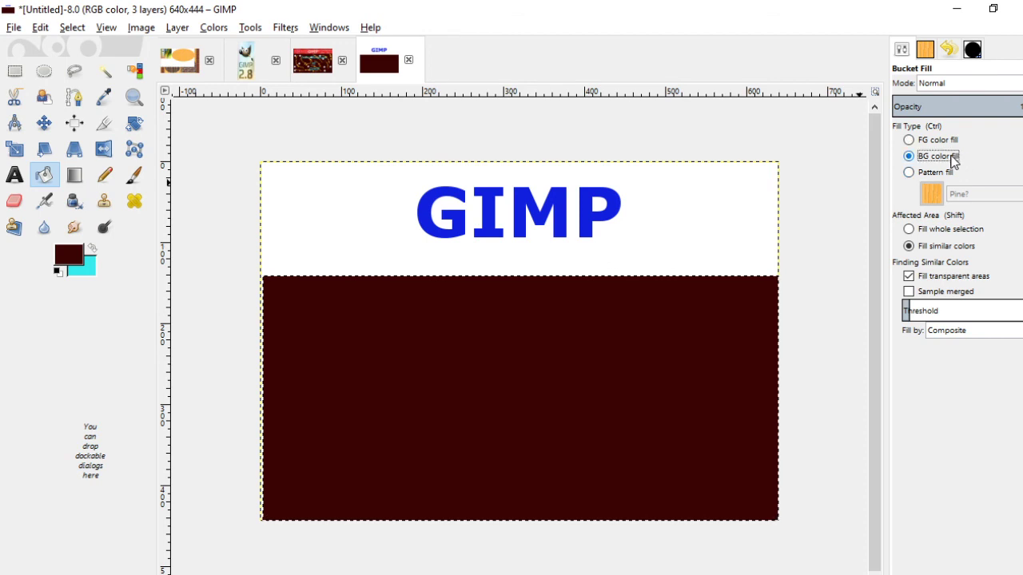
click(575, 341)
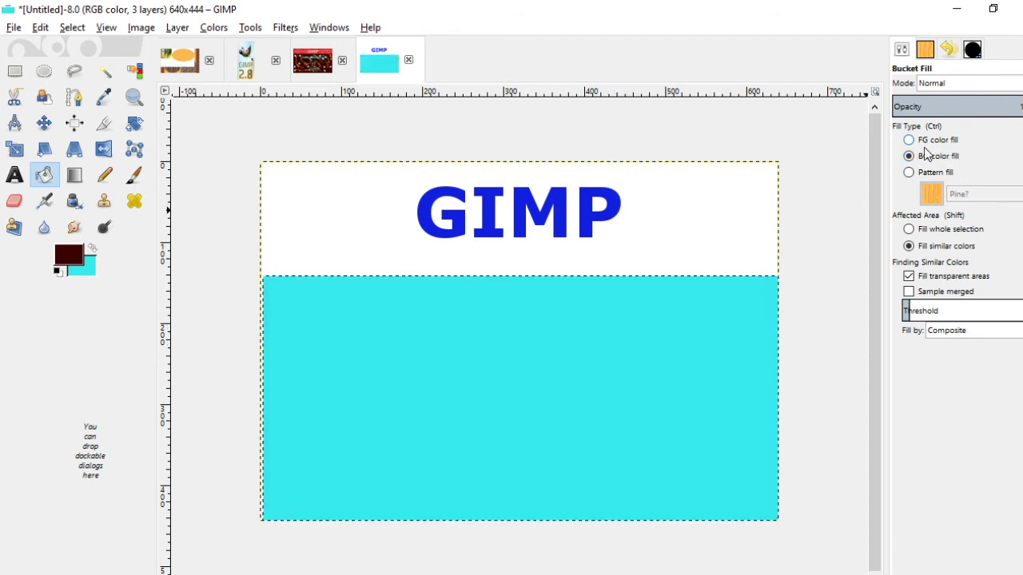
Fill the selected area below the text with the Pastel Stuff pattern
click(931, 171)
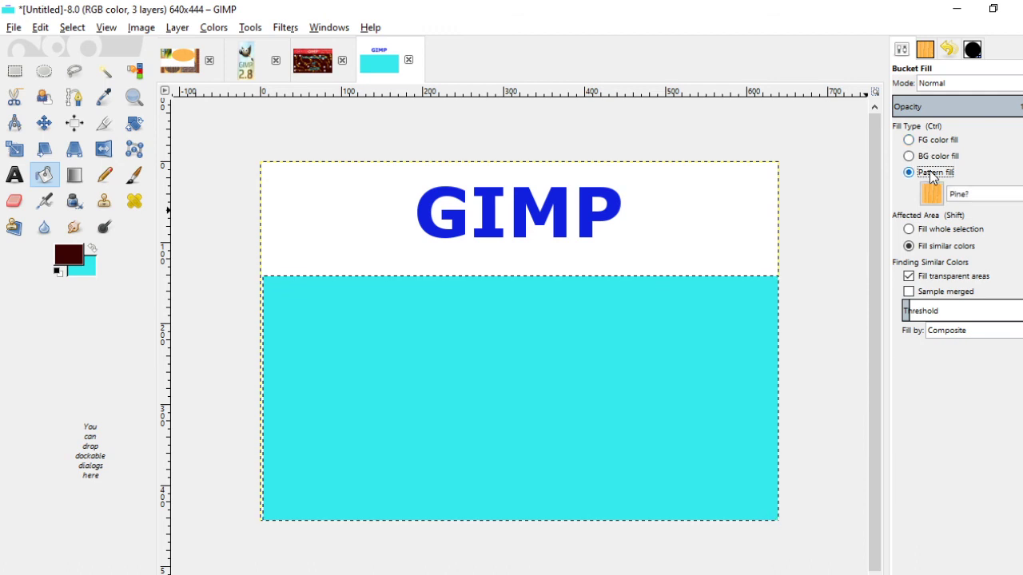
click(932, 193)
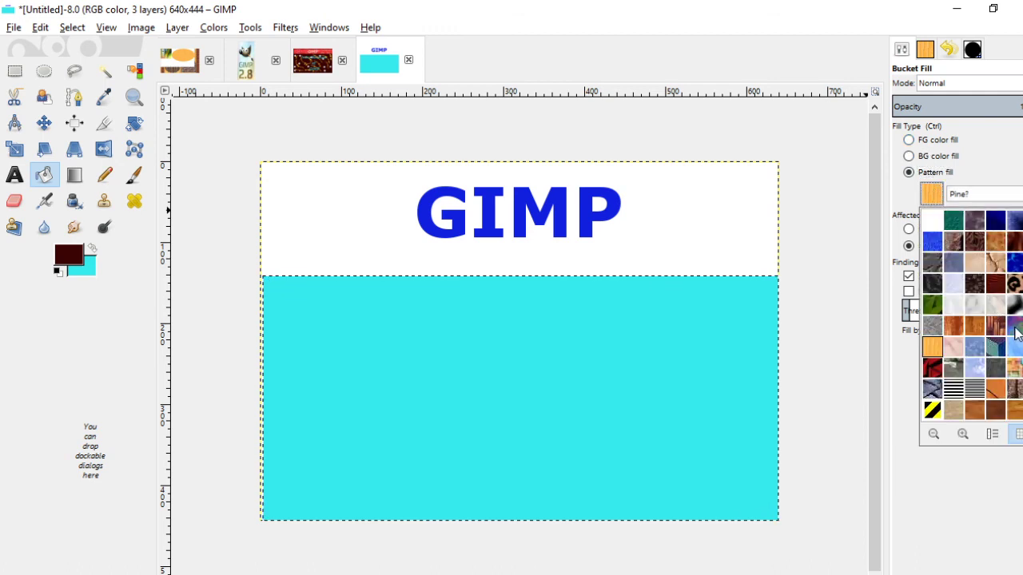
click(1015, 336)
click(532, 326)
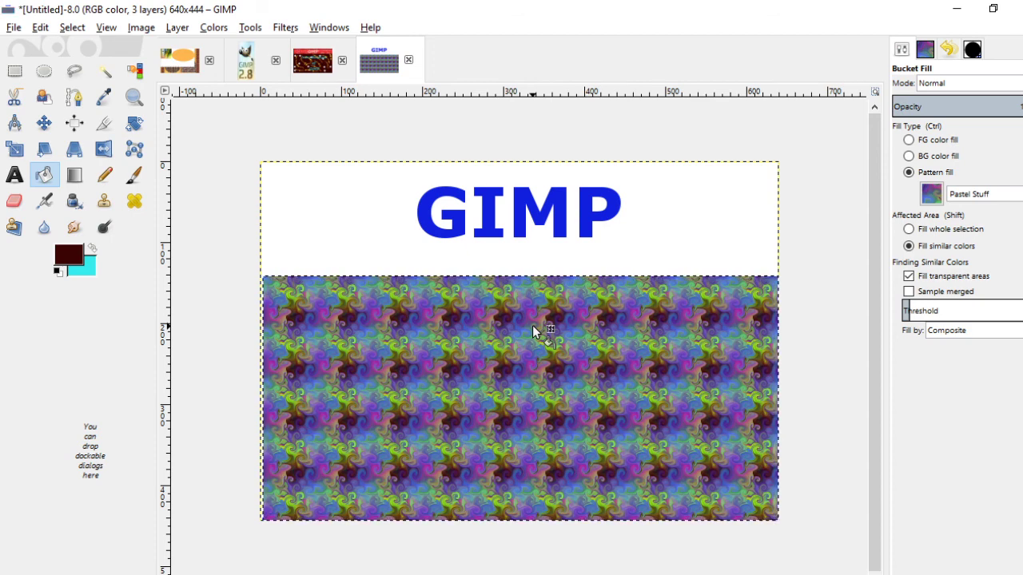
Paint freehand spark trails all over the patterned area using the Paintbrush with the Sparks brush at size 20
click(136, 175)
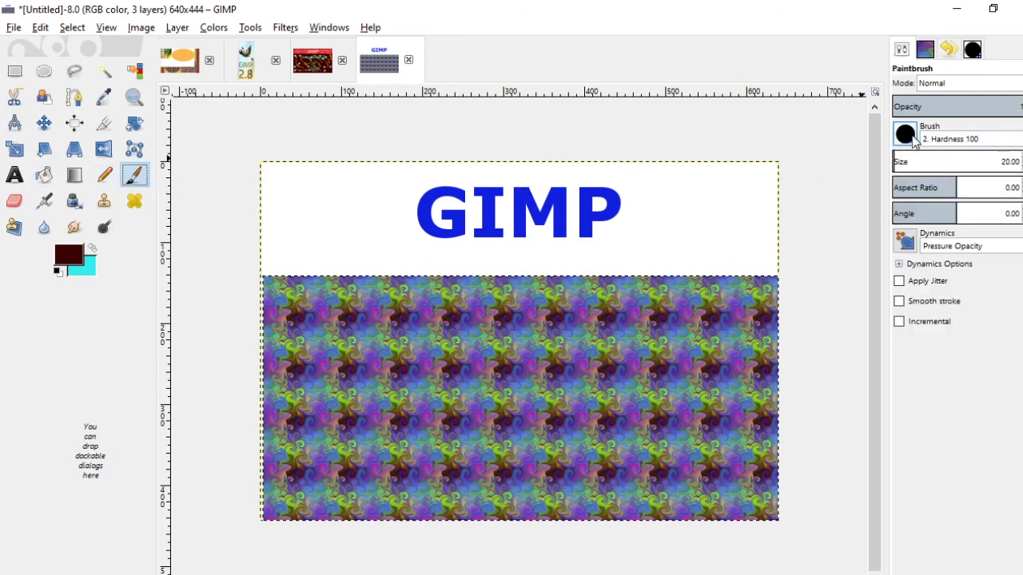
click(911, 136)
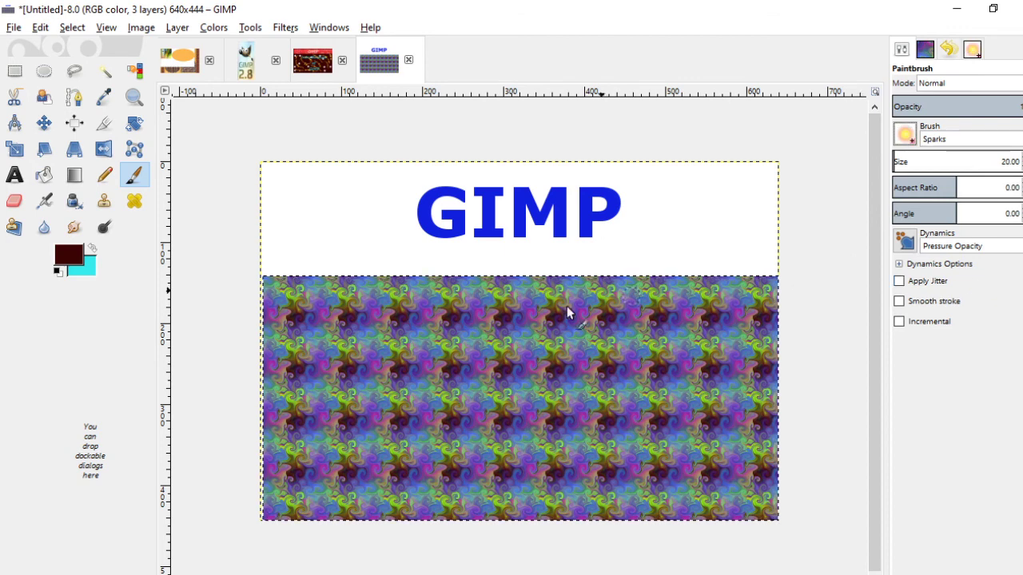
mouse_move(302, 330)
mouse_down()
mouse_move(508, 301)
mouse_move(532, 314)
mouse_move(370, 365)
mouse_move(322, 414)
mouse_move(588, 349)
mouse_up()
mouse_move(627, 457)
mouse_down()
mouse_move(533, 459)
mouse_move(743, 296)
mouse_move(654, 294)
mouse_move(622, 367)
mouse_move(546, 366)
mouse_move(569, 293)
mouse_move(583, 311)
mouse_move(528, 335)
mouse_move(333, 323)
mouse_move(434, 299)
mouse_move(316, 313)
mouse_move(284, 291)
mouse_move(295, 391)
mouse_up()
mouse_move(356, 457)
mouse_down()
mouse_move(438, 464)
mouse_move(353, 463)
mouse_move(400, 468)
mouse_move(449, 442)
mouse_move(727, 480)
mouse_up()
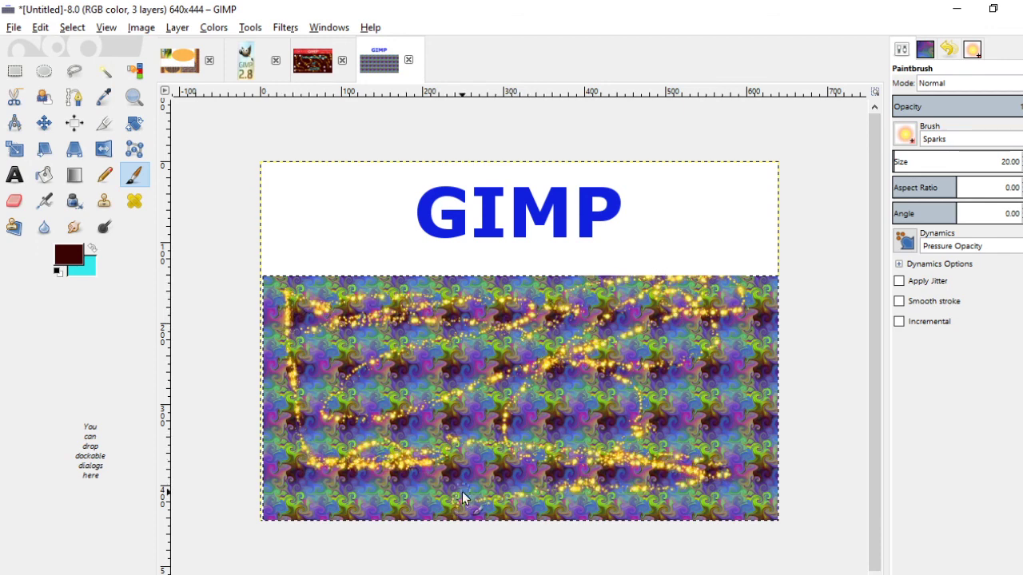
mouse_move(262, 458)
mouse_down()
mouse_move(269, 329)
mouse_move(275, 428)
mouse_move(349, 327)
mouse_move(712, 334)
mouse_move(727, 351)
mouse_move(713, 428)
mouse_move(780, 484)
mouse_move(720, 462)
mouse_up()
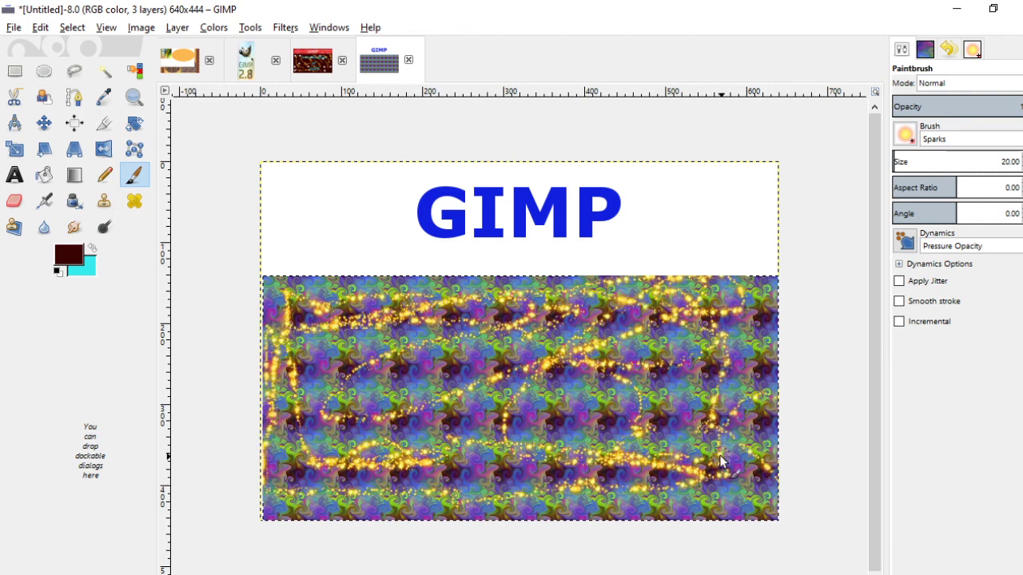
mouse_move(730, 512)
mouse_down()
mouse_move(674, 502)
mouse_move(684, 495)
mouse_move(440, 522)
mouse_move(244, 484)
mouse_move(245, 515)
mouse_move(283, 398)
mouse_move(270, 376)
mouse_move(261, 307)
mouse_move(306, 269)
mouse_move(250, 268)
mouse_move(322, 287)
mouse_move(538, 255)
mouse_move(554, 295)
mouse_move(404, 315)
mouse_move(452, 287)
mouse_move(496, 379)
mouse_up()
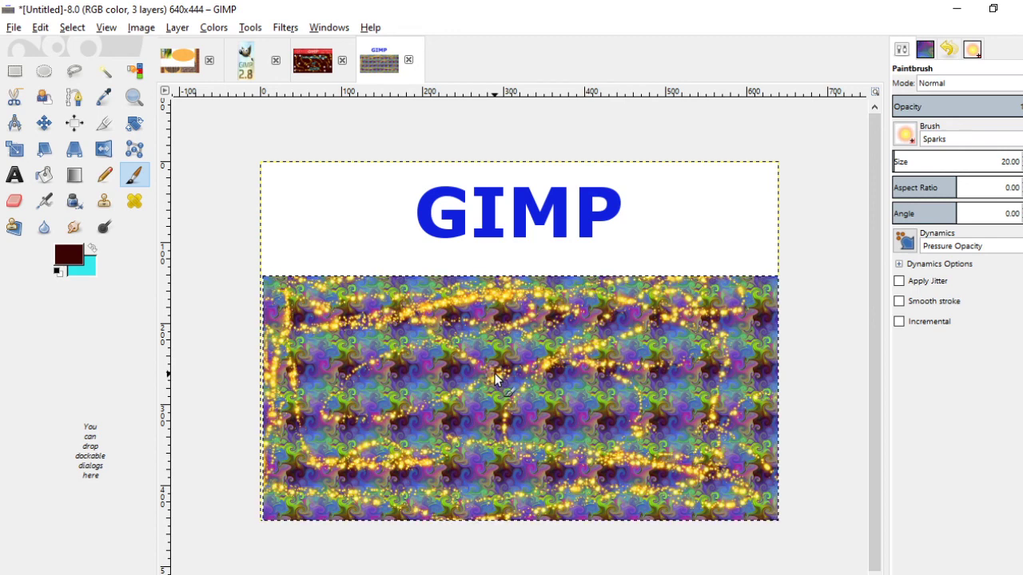